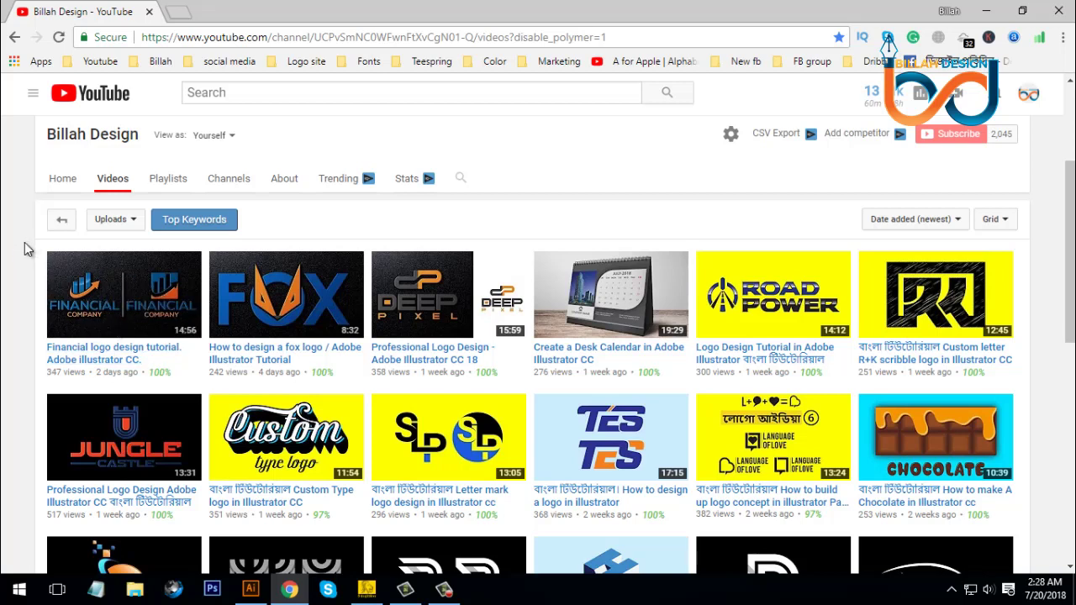
Bring Illustrator forward, then zoom in and back out on the artboard.
{"action": "left_click", "coordinate": [253, 591]}
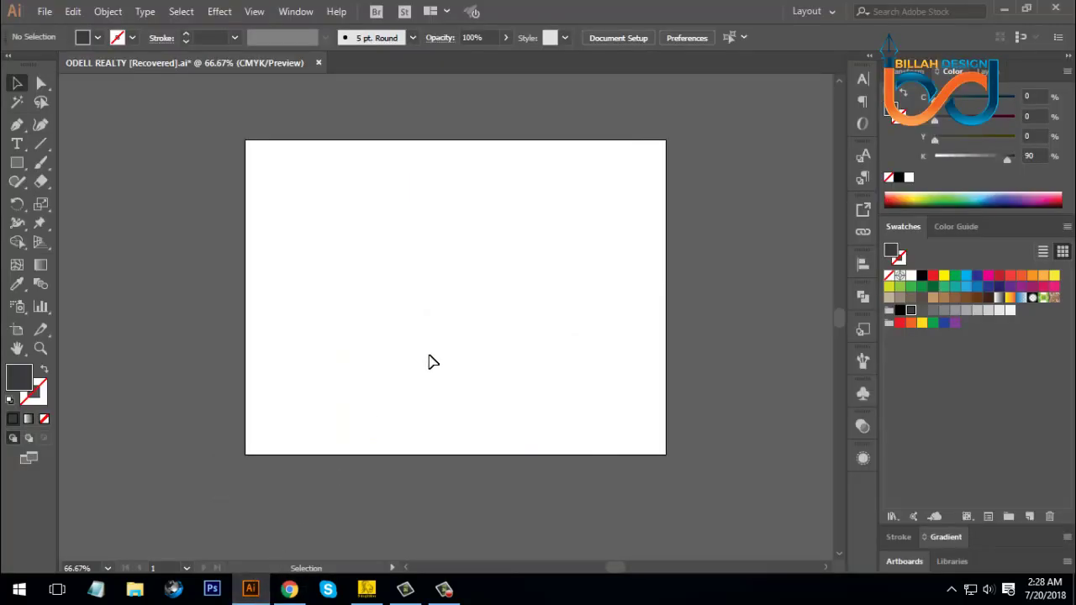
{"action": "key", "text": "ctrl+1"}
{"action": "left_click_drag", "start_coordinate": [456, 285], "coordinate": [484, 272]}
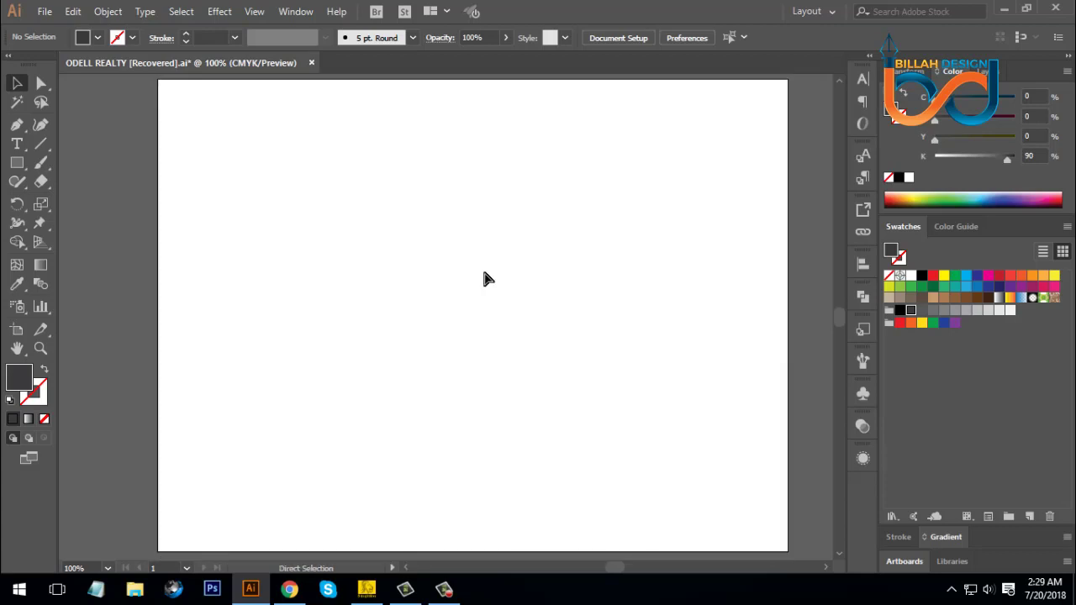
{"action": "key", "text": "ctrl+minus"}
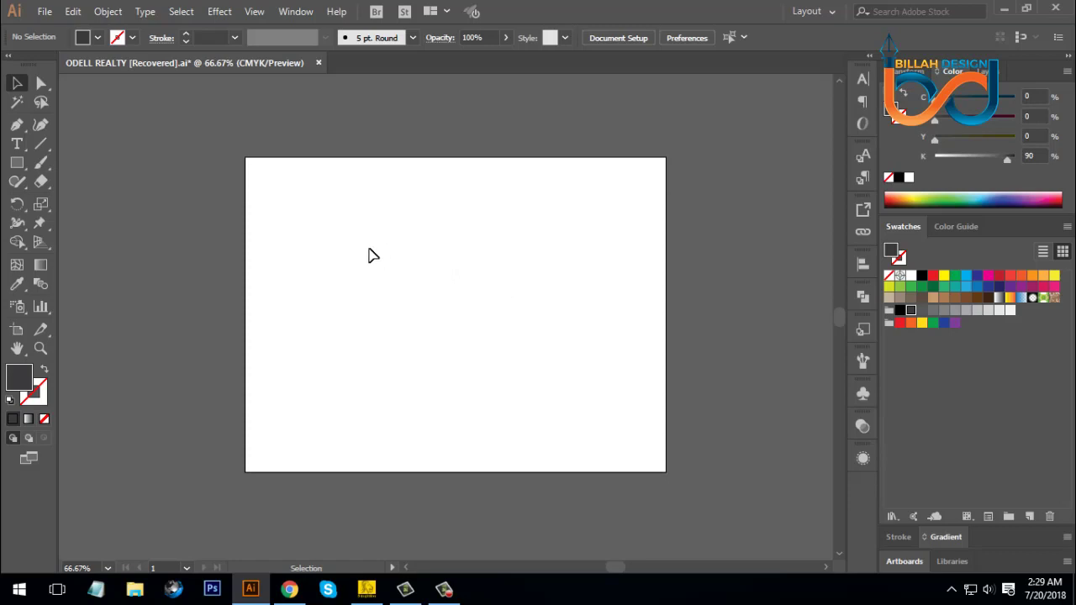
Draw three trial dark bars of rising height, left to right.
{"action": "left_click", "coordinate": [24, 165]}
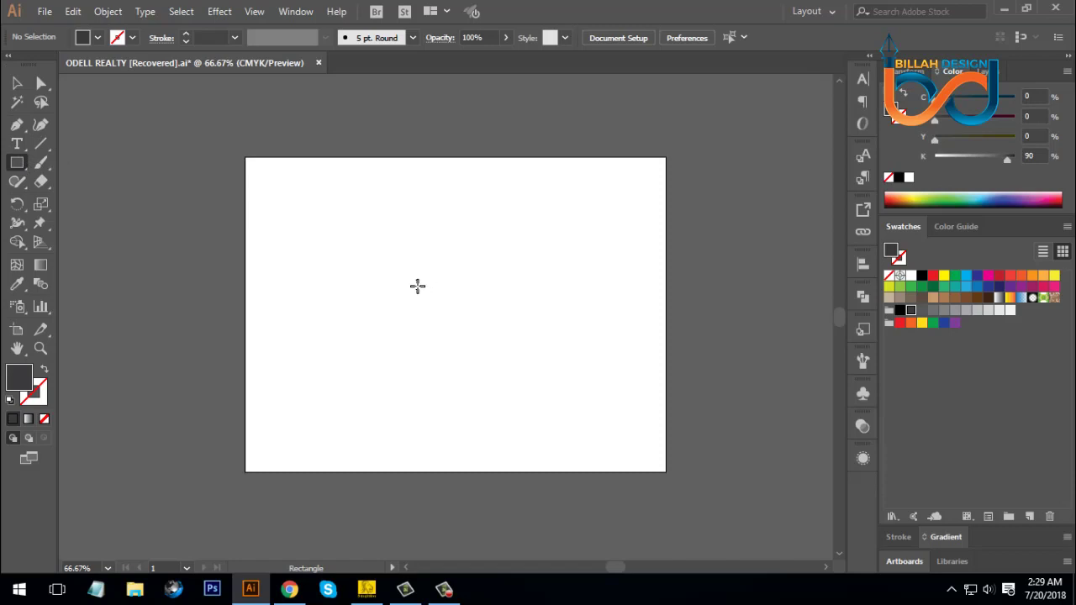
{"action": "left_click_drag", "start_coordinate": [386, 241], "coordinate": [420, 323]}
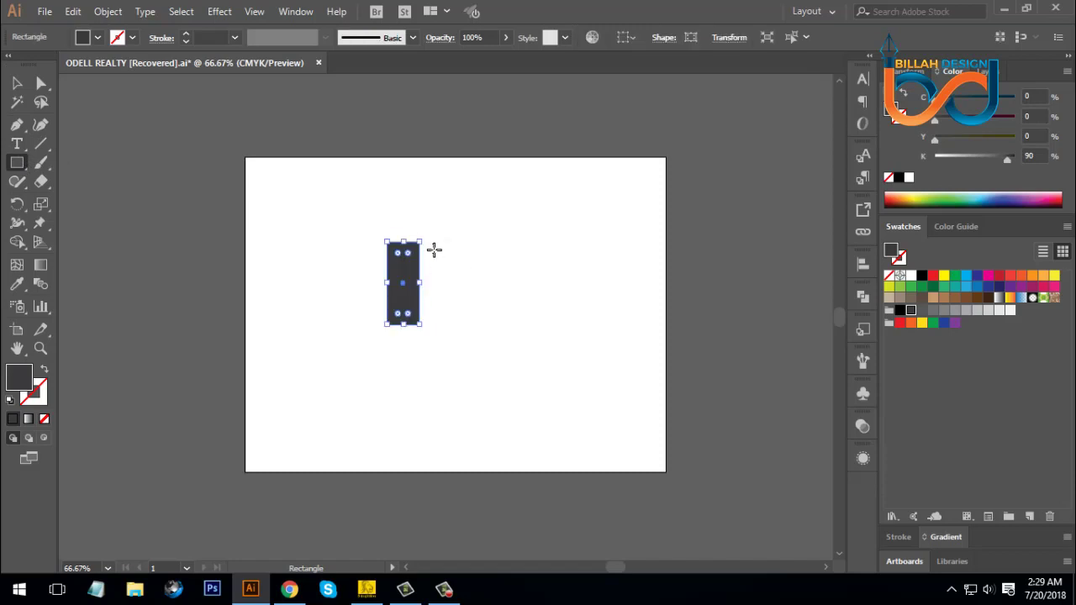
{"action": "mouse_move", "coordinate": [433, 221]}
{"action": "left_mouse_down"}
{"action": "mouse_move", "coordinate": [449, 319]}
{"action": "mouse_move", "coordinate": [462, 323]}
{"action": "left_mouse_up"}
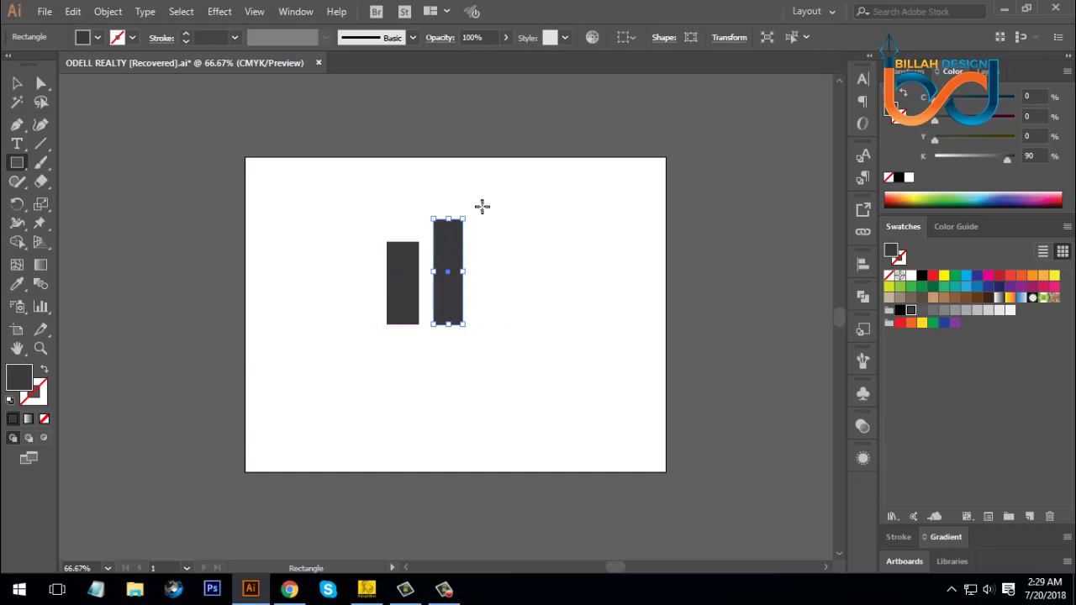
{"action": "left_click_drag", "start_coordinate": [482, 203], "coordinate": [516, 328]}
Select the three trial bars and delete them, leaving the artboard blank.
{"action": "left_click", "coordinate": [17, 82]}
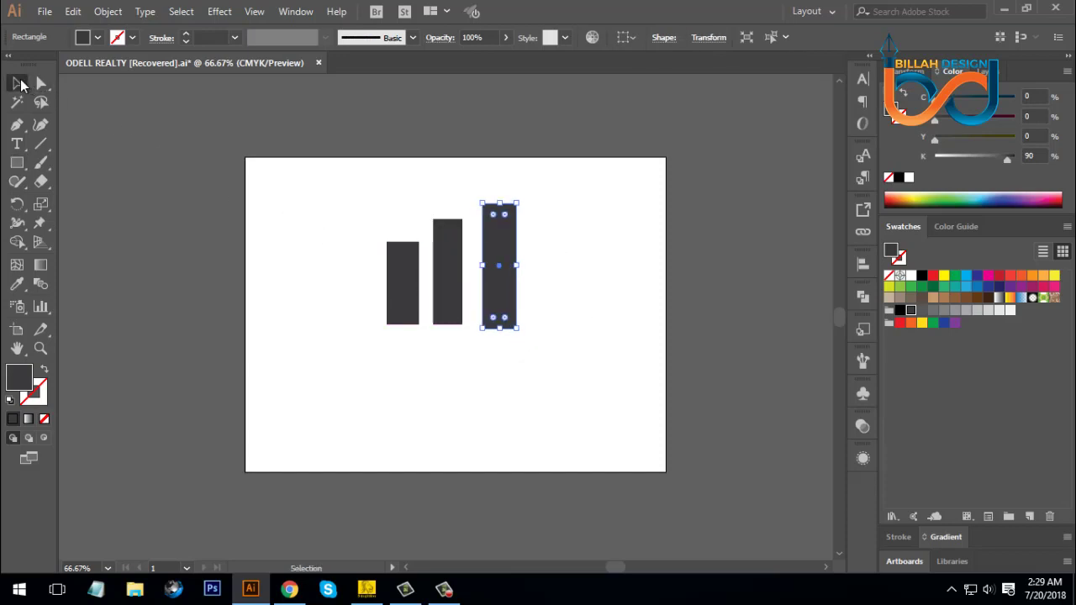
{"action": "left_click", "coordinate": [335, 260]}
{"action": "left_click_drag", "start_coordinate": [328, 205], "coordinate": [579, 356]}
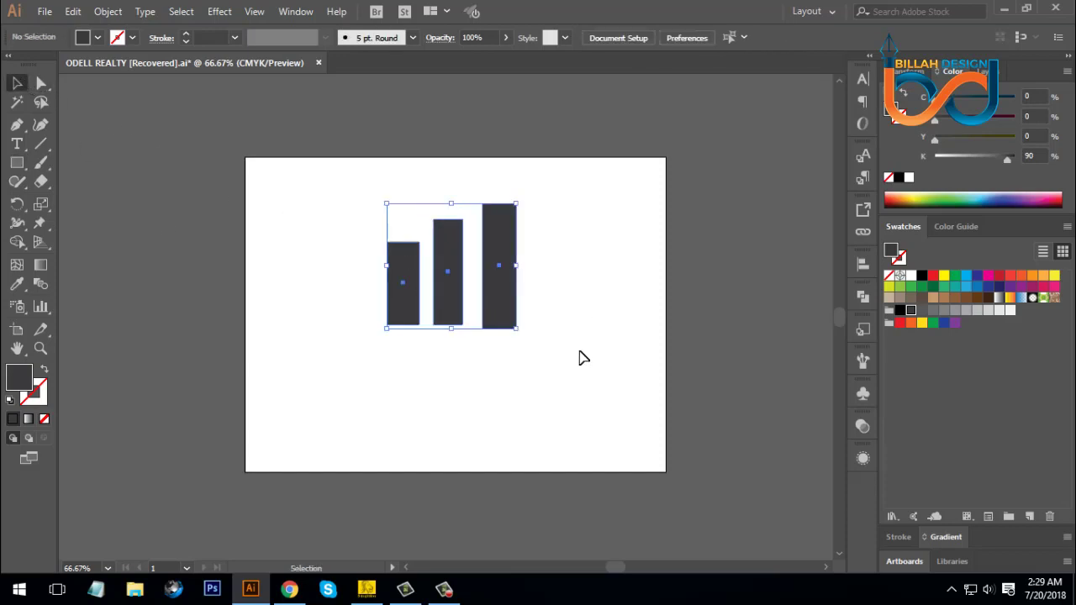
{"action": "key", "text": "Delete"}
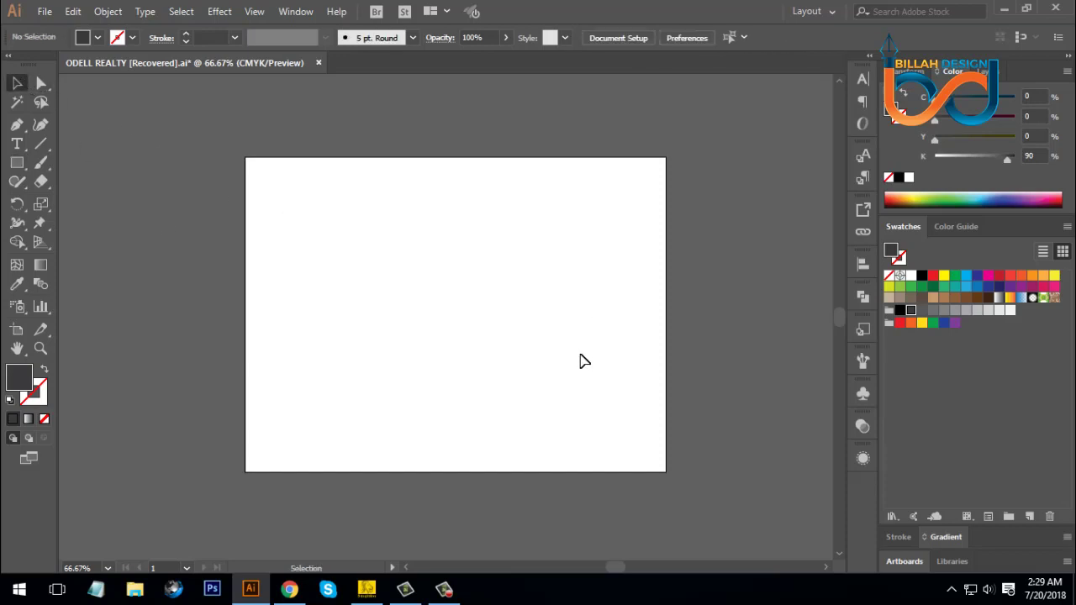
Create a rectangle with Width 40 pt and Height 60 pt.
{"action": "left_click", "coordinate": [17, 164]}
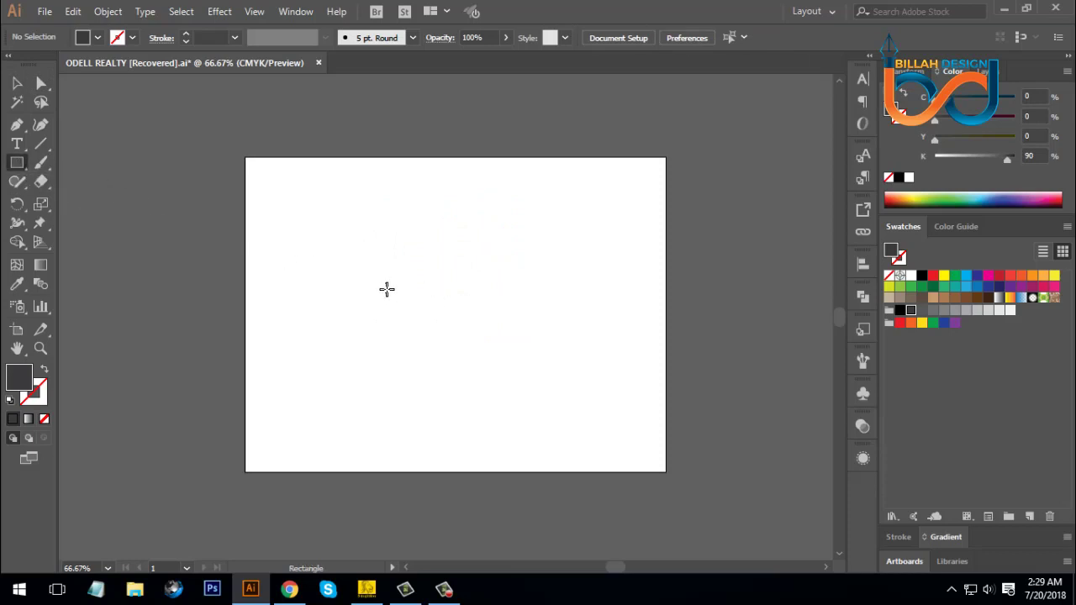
{"action": "left_click", "coordinate": [402, 283]}
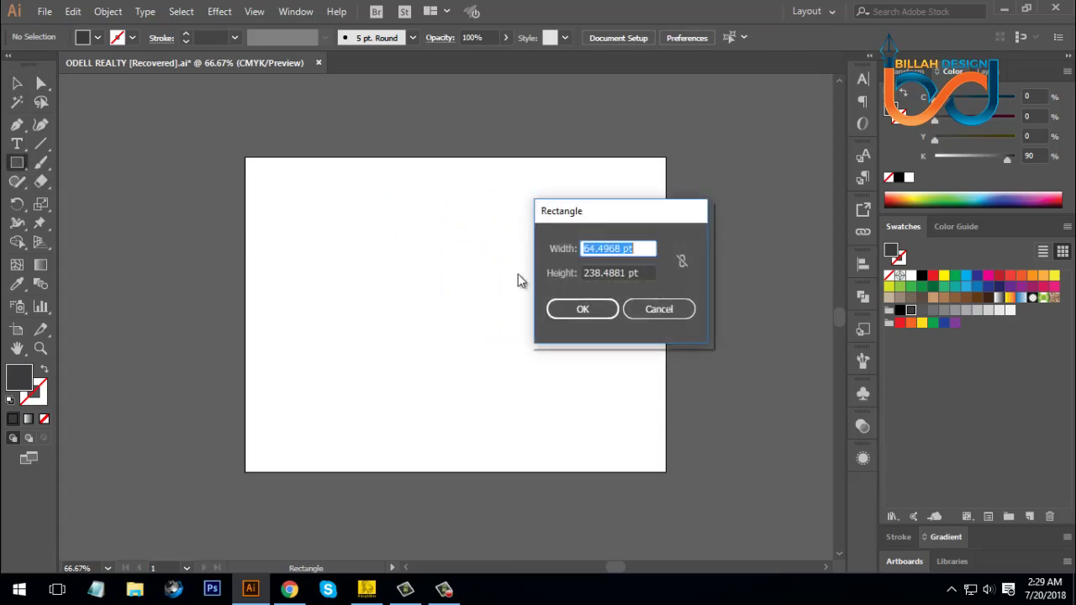
{"action": "left_click_drag", "start_coordinate": [611, 221], "coordinate": [561, 222]}
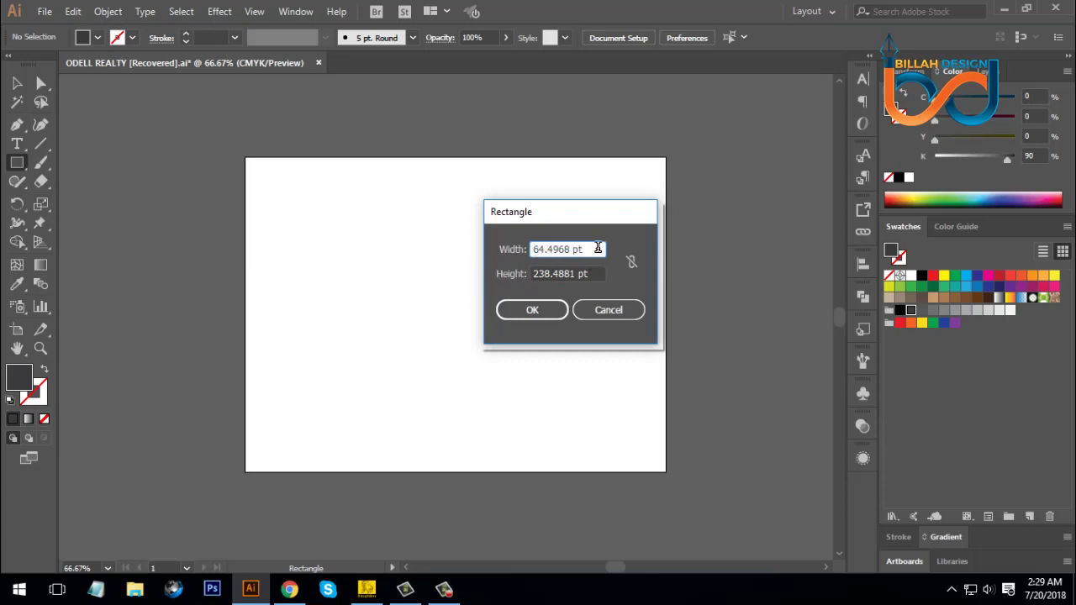
{"action": "type", "text": "40"}
{"action": "left_click_drag", "start_coordinate": [593, 273], "coordinate": [531, 278]}
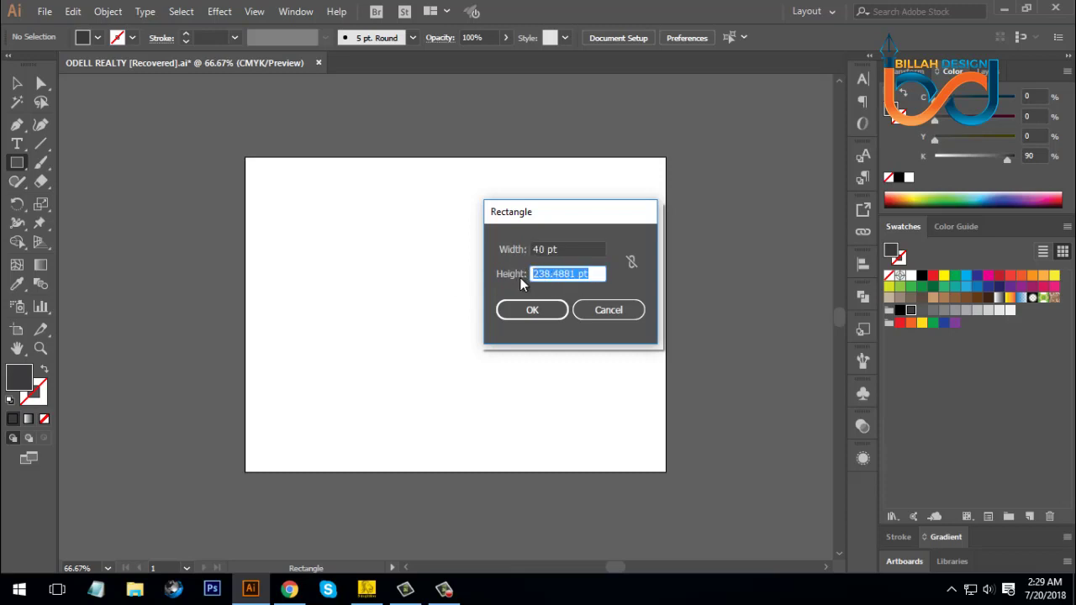
{"action": "type", "text": "60"}
{"action": "left_click", "coordinate": [528, 311]}
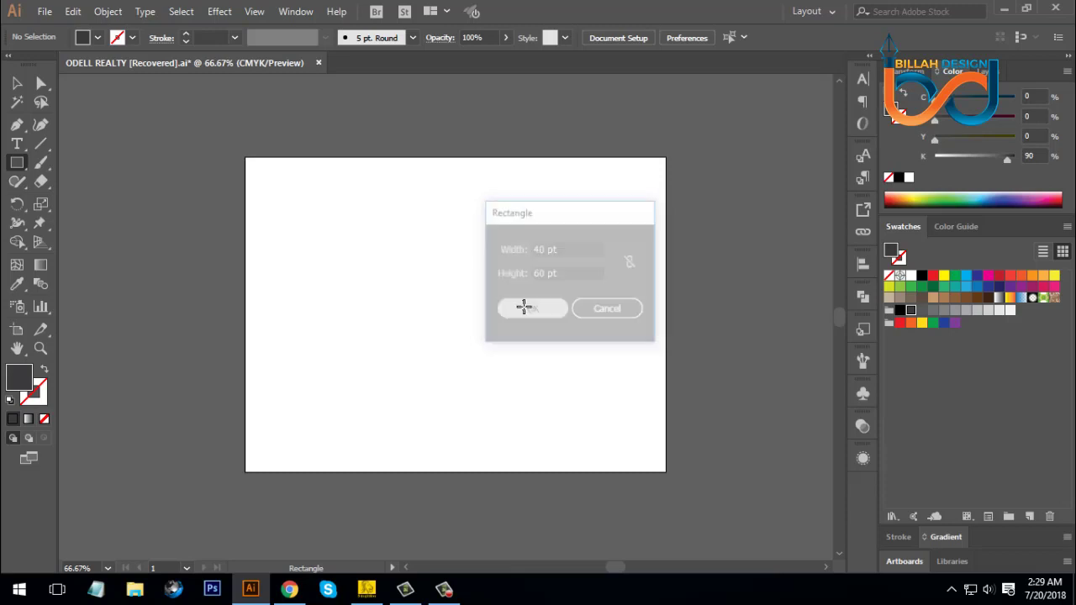
Move the 40 × 60 pt rectangle just left of the artboard centre.
{"action": "left_click", "coordinate": [18, 83]}
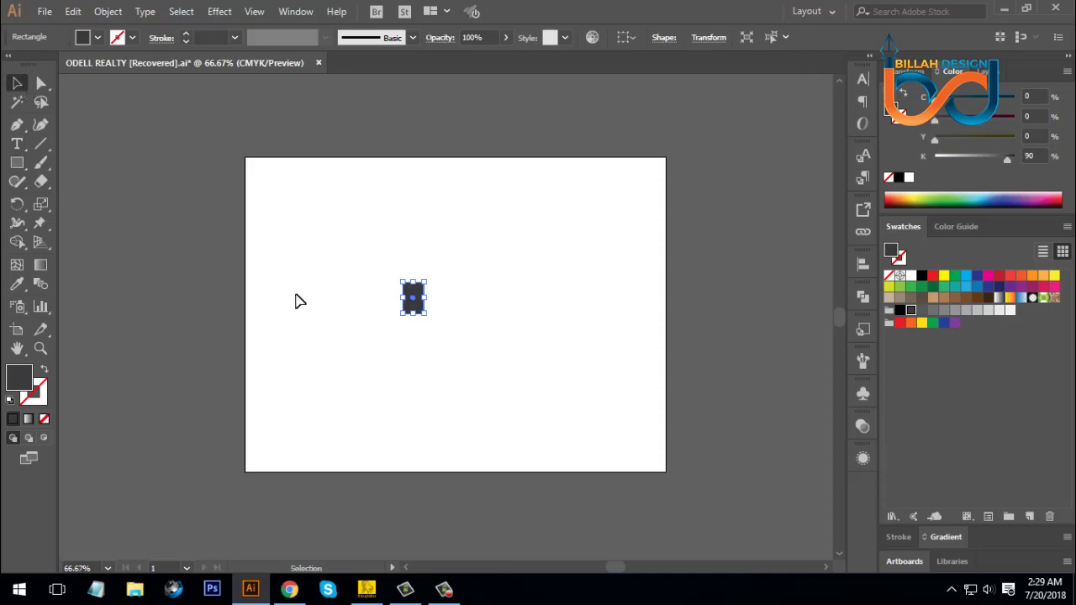
{"action": "left_click", "coordinate": [428, 378]}
{"action": "left_click_drag", "start_coordinate": [416, 302], "coordinate": [389, 298]}
{"action": "left_click", "coordinate": [419, 356]}
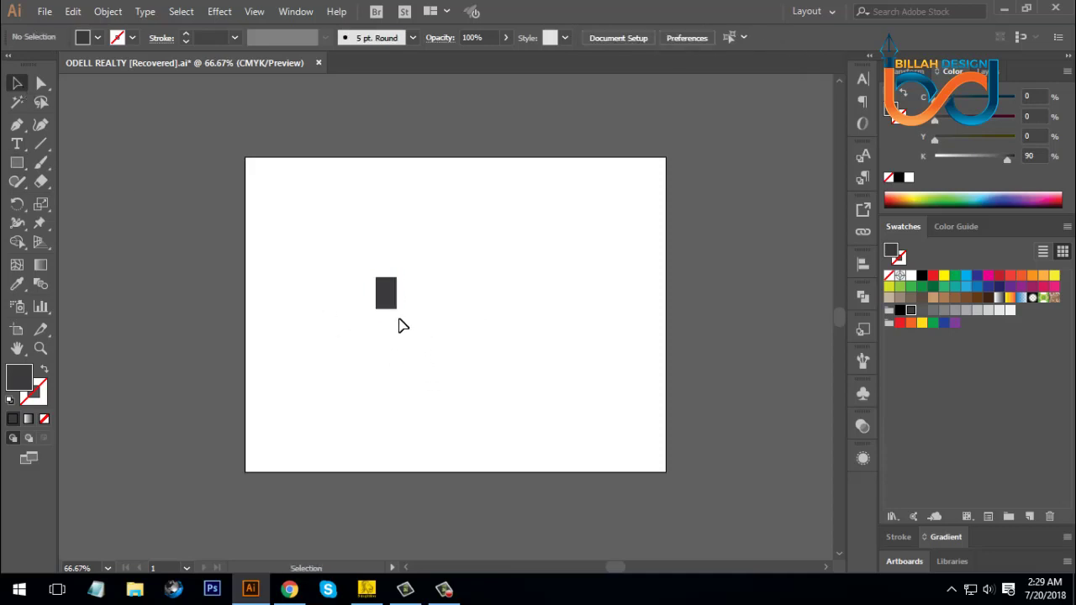
{"action": "left_click", "coordinate": [393, 304]}
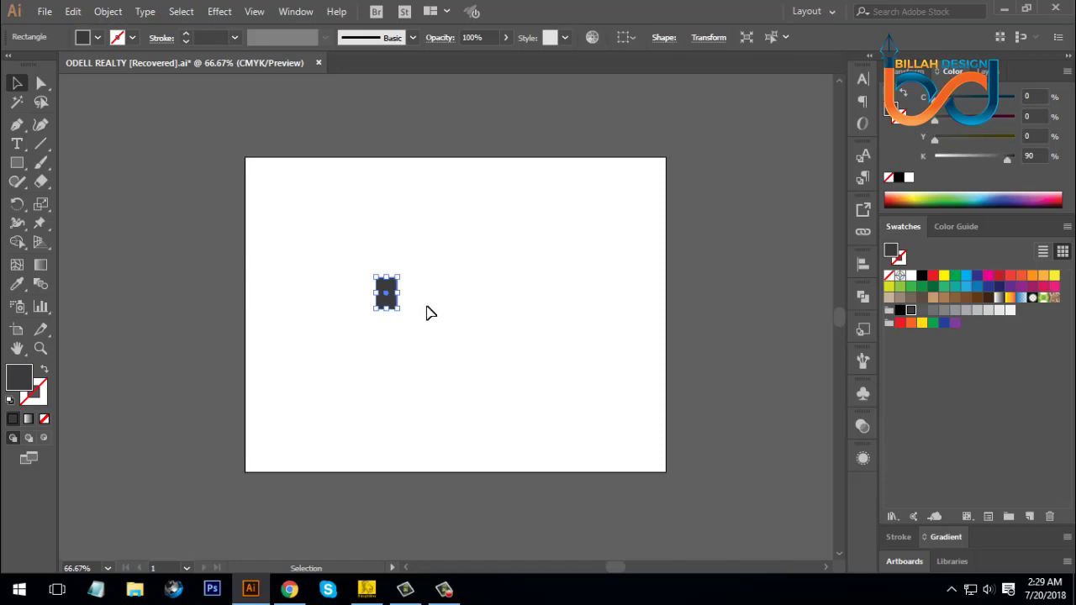
{"action": "left_click", "coordinate": [399, 310]}
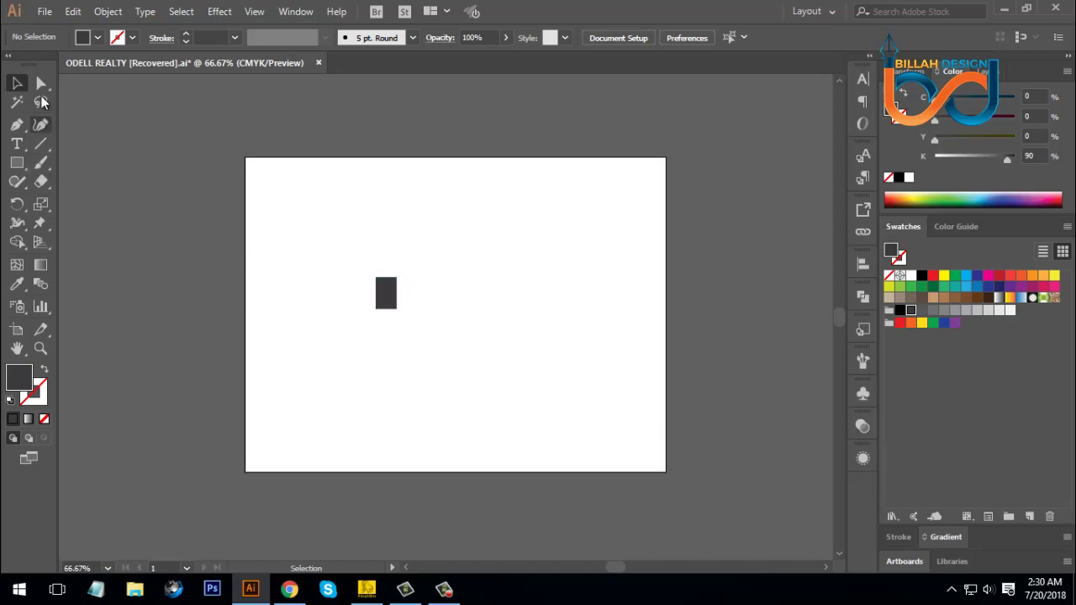
Create a 40 × 100 pt bar (height 60 pt+40) and place it right of the first.
{"action": "left_click", "coordinate": [18, 163]}
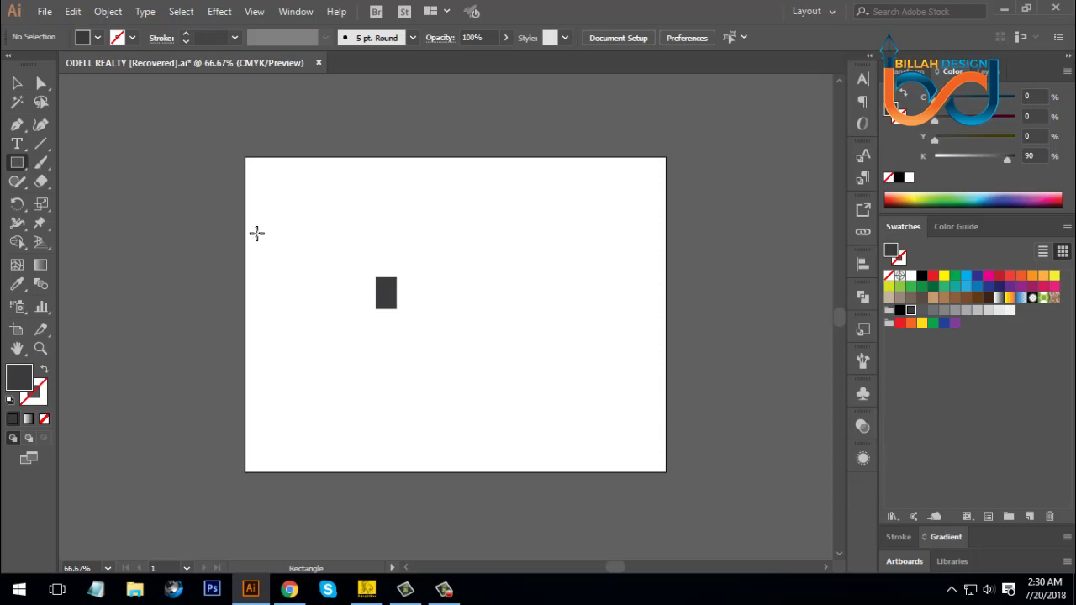
{"action": "left_click", "coordinate": [468, 288]}
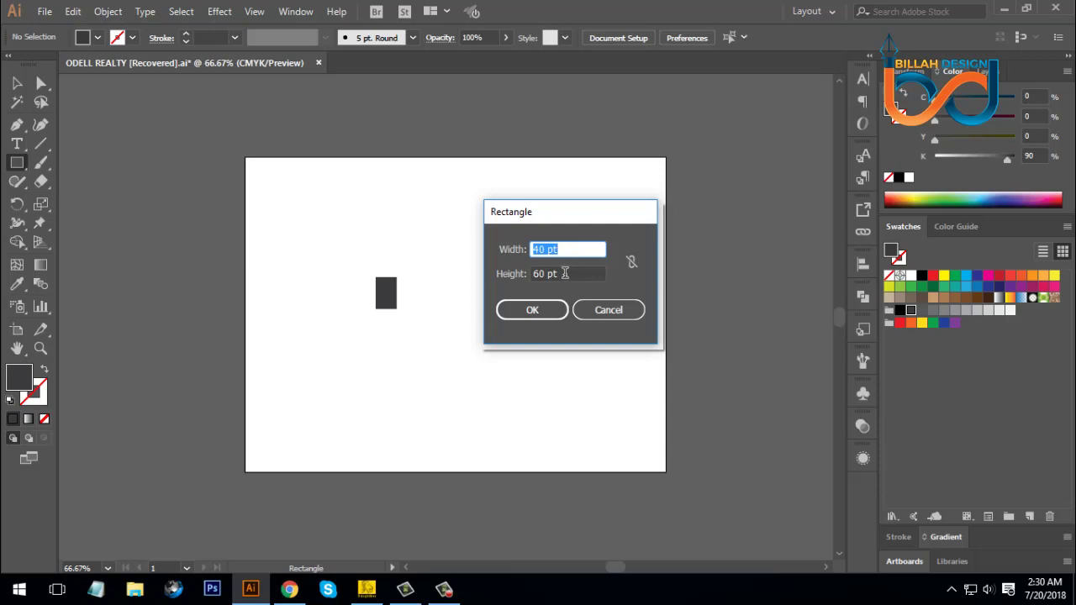
{"action": "left_click", "coordinate": [565, 274]}
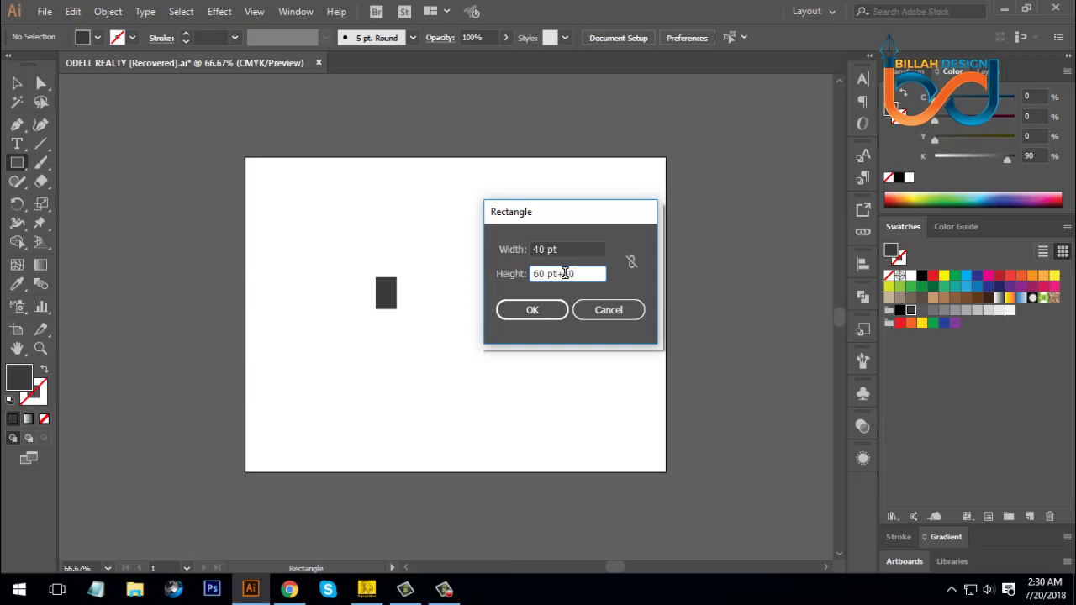
{"action": "key", "text": "Return"}
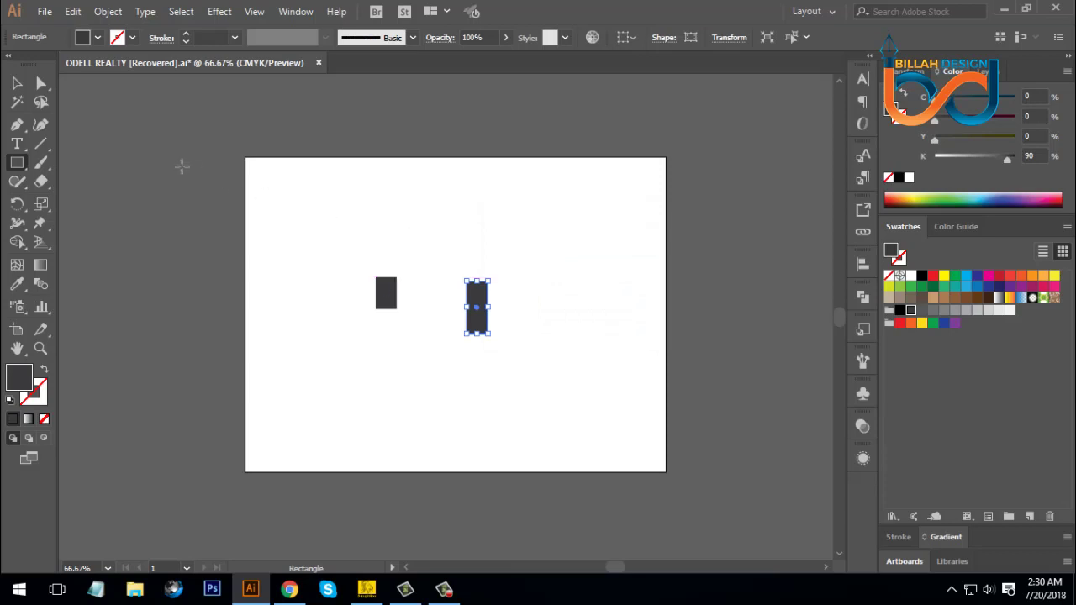
{"action": "left_click", "coordinate": [18, 83]}
{"action": "left_click_drag", "start_coordinate": [476, 328], "coordinate": [418, 305]}
{"action": "left_click", "coordinate": [454, 382]}
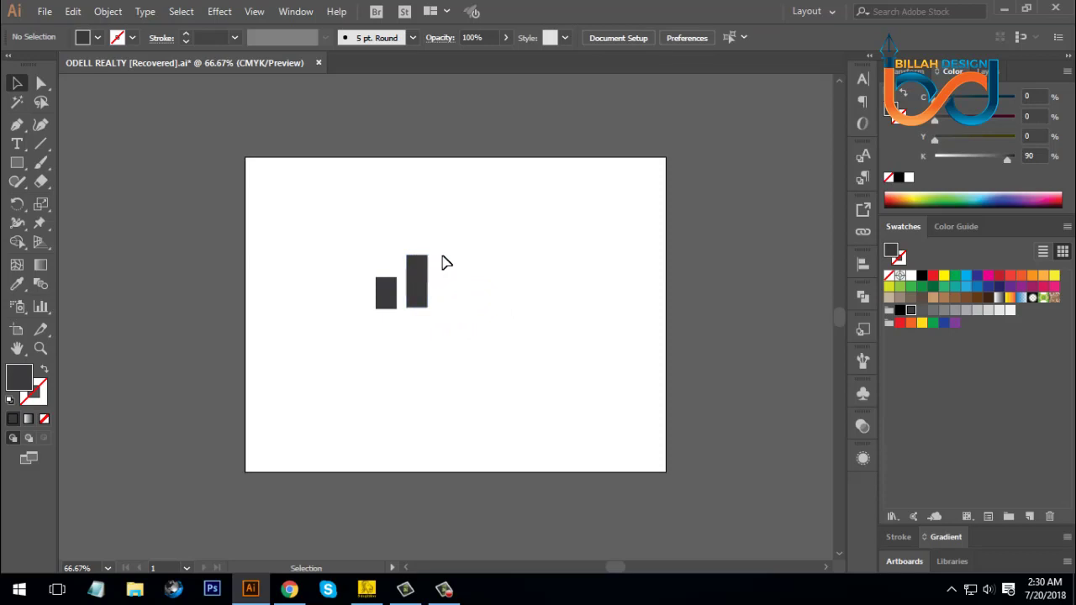
Create a 40 × 140 pt bar (height +40) and place it beside the first two.
{"action": "left_click", "coordinate": [17, 162]}
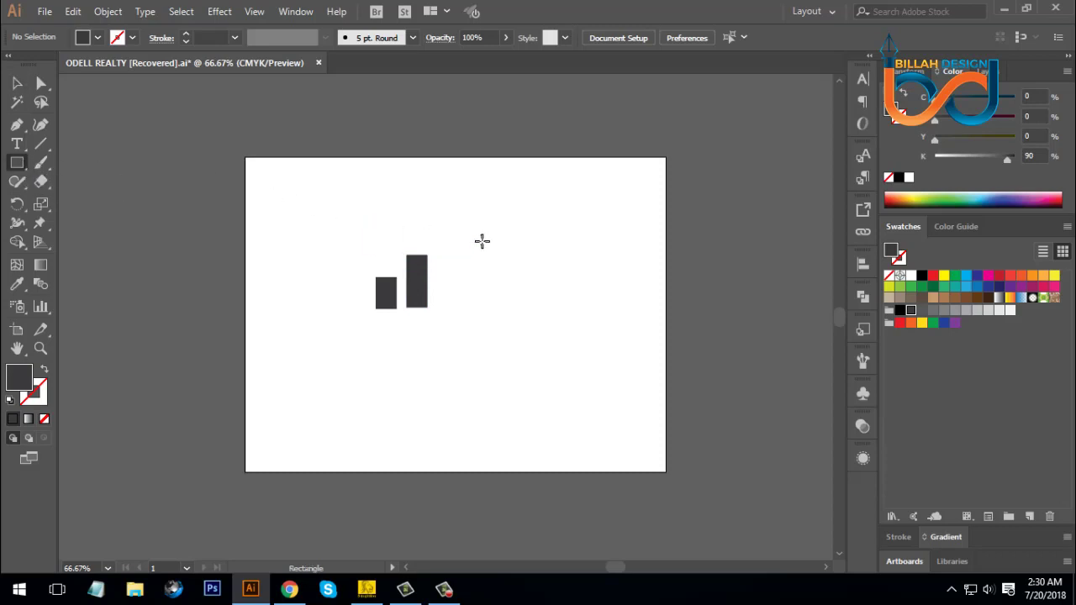
{"action": "left_click", "coordinate": [481, 241]}
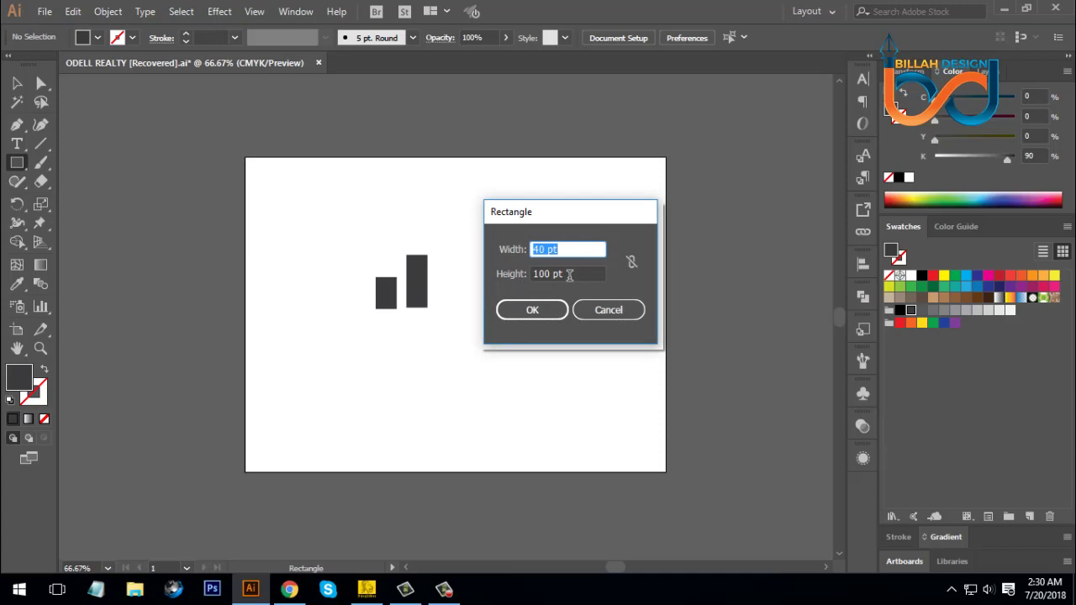
{"action": "left_click", "coordinate": [571, 274]}
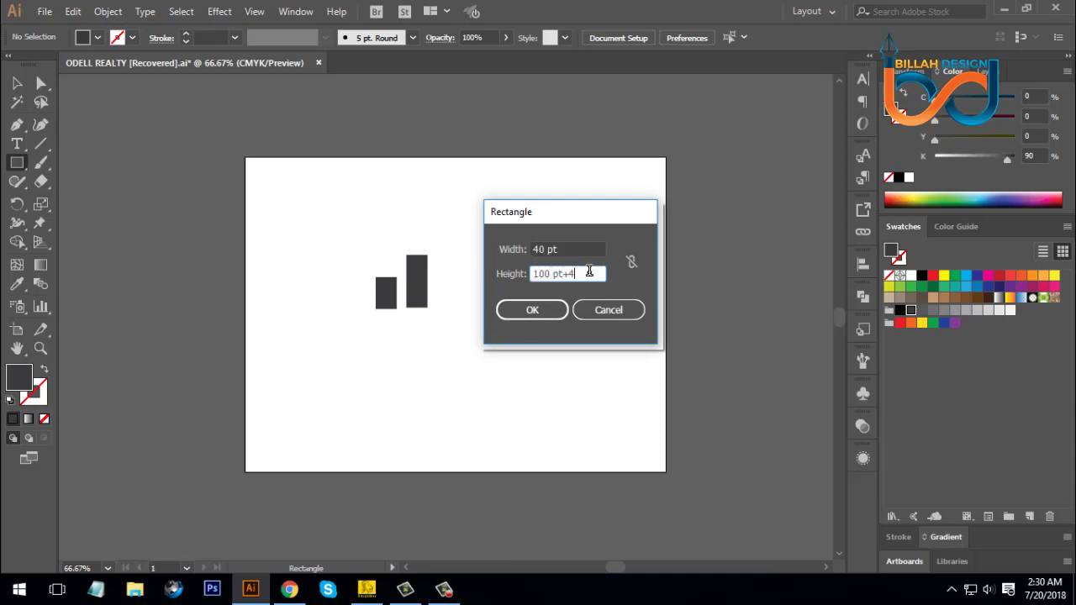
{"action": "type", "text": "+40"}
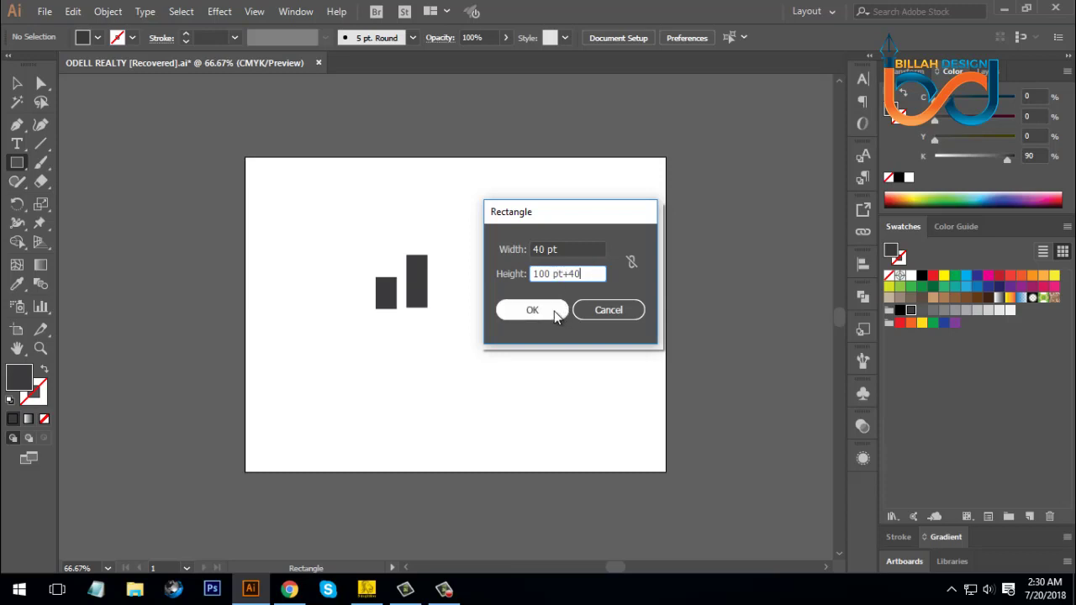
{"action": "left_click", "coordinate": [553, 307]}
{"action": "key", "text": "v"}
{"action": "left_click", "coordinate": [461, 334]}
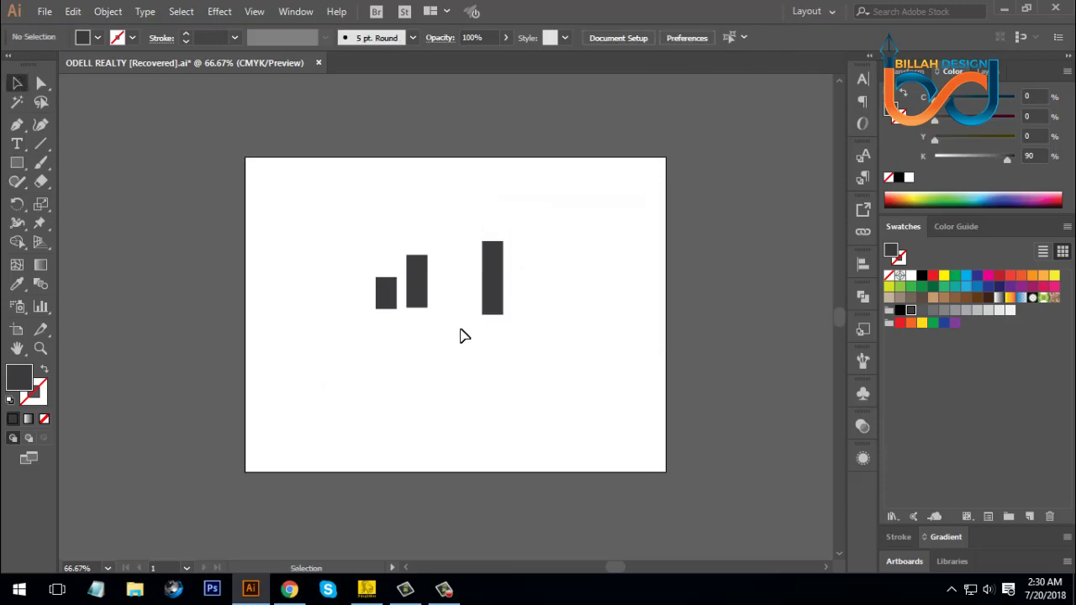
{"action": "left_click_drag", "start_coordinate": [494, 302], "coordinate": [446, 294]}
{"action": "left_click", "coordinate": [492, 362]}
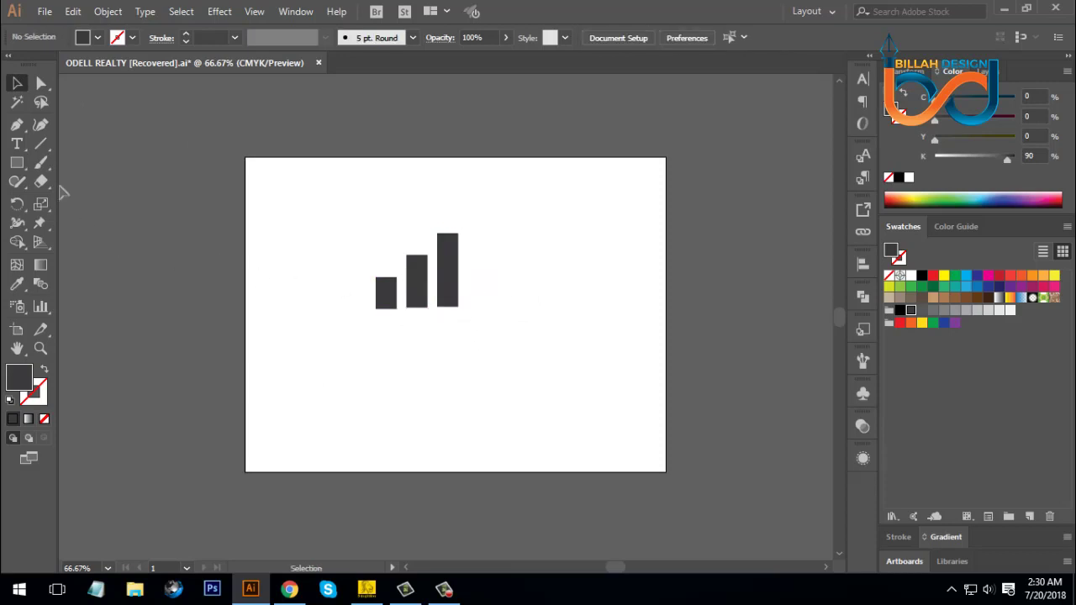
Create two more 40 pt-wide bars, 180 pt and 220 pt tall.
{"action": "left_click", "coordinate": [17, 162]}
{"action": "left_click", "coordinate": [529, 246]}
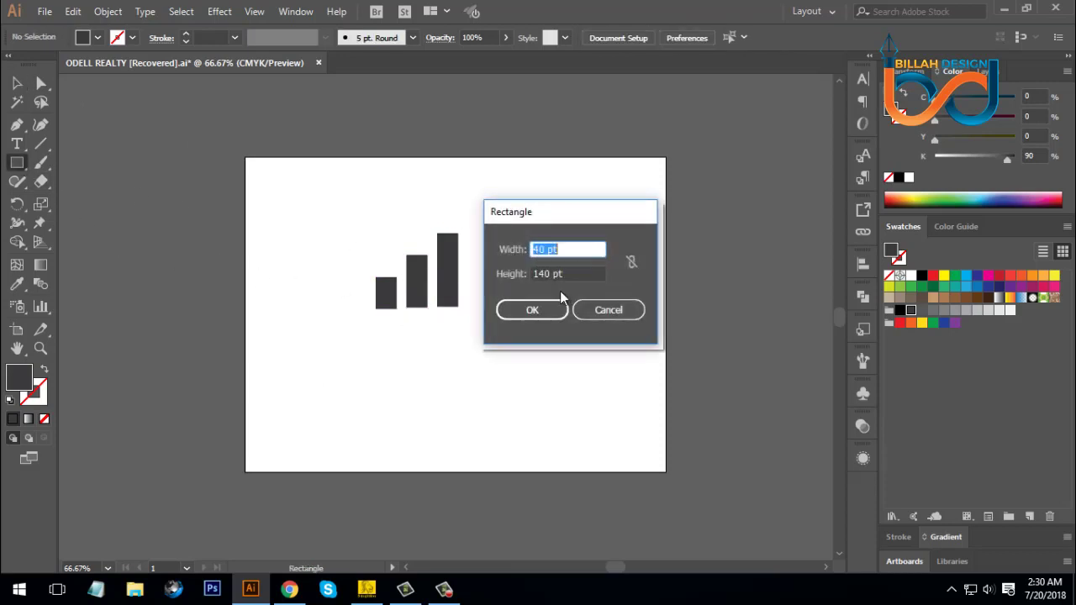
{"action": "left_click", "coordinate": [575, 274]}
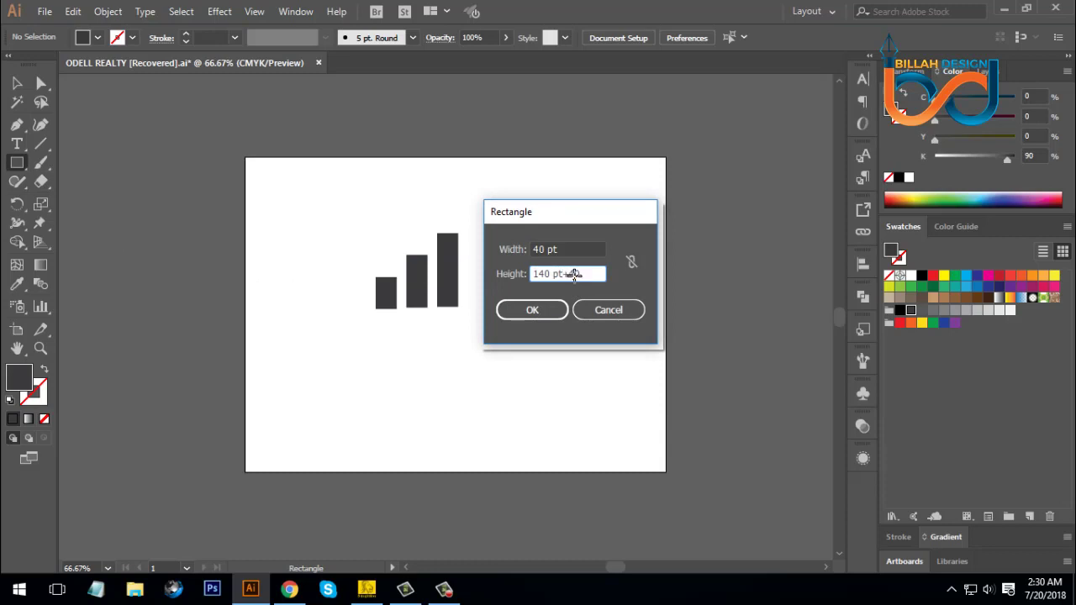
{"action": "key", "text": "Return"}
{"action": "left_click", "coordinate": [599, 282]}
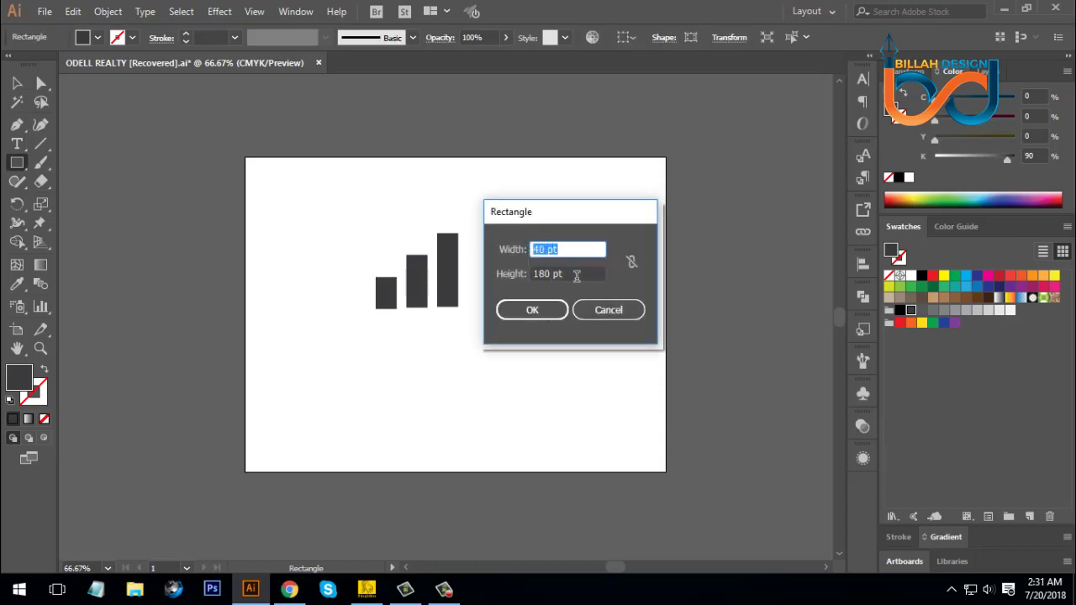
{"action": "left_click", "coordinate": [577, 275]}
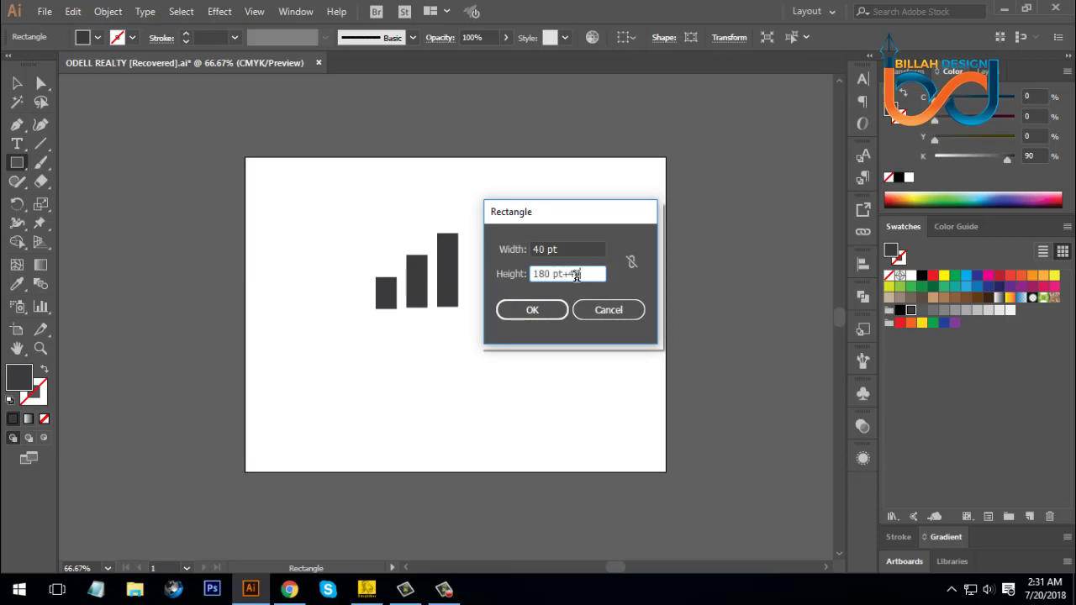
{"action": "type", "text": "+40"}
{"action": "key", "text": "Return"}
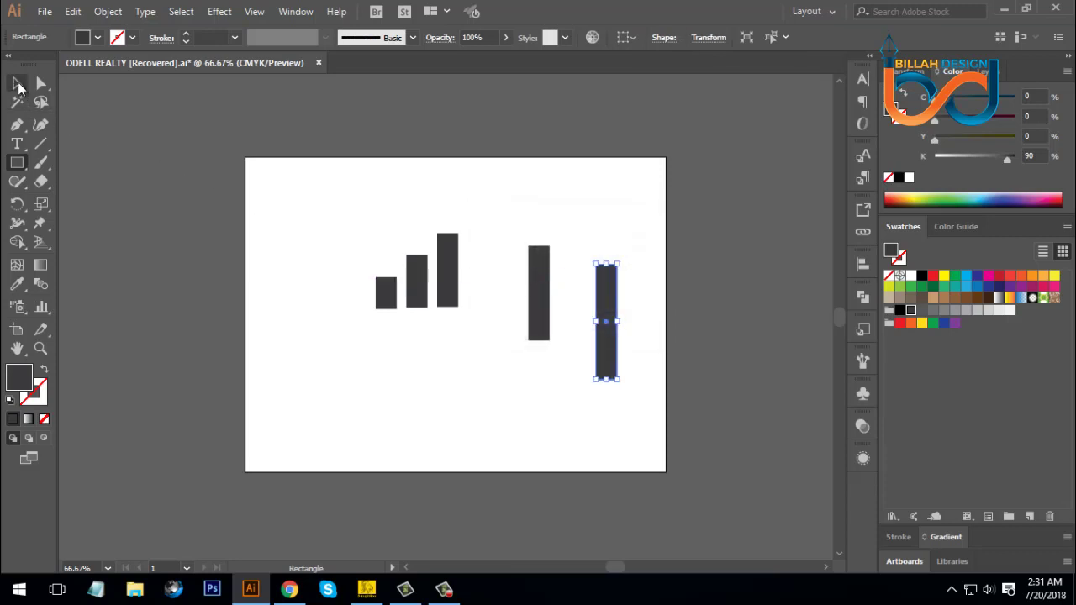
Move the 180 pt and 220 pt bars to the end of the rising row.
{"action": "left_click", "coordinate": [19, 84]}
{"action": "left_click", "coordinate": [351, 350]}
{"action": "left_click_drag", "start_coordinate": [542, 312], "coordinate": [480, 277]}
{"action": "left_click_drag", "start_coordinate": [614, 357], "coordinate": [510, 280]}
{"action": "left_click", "coordinate": [602, 304]}
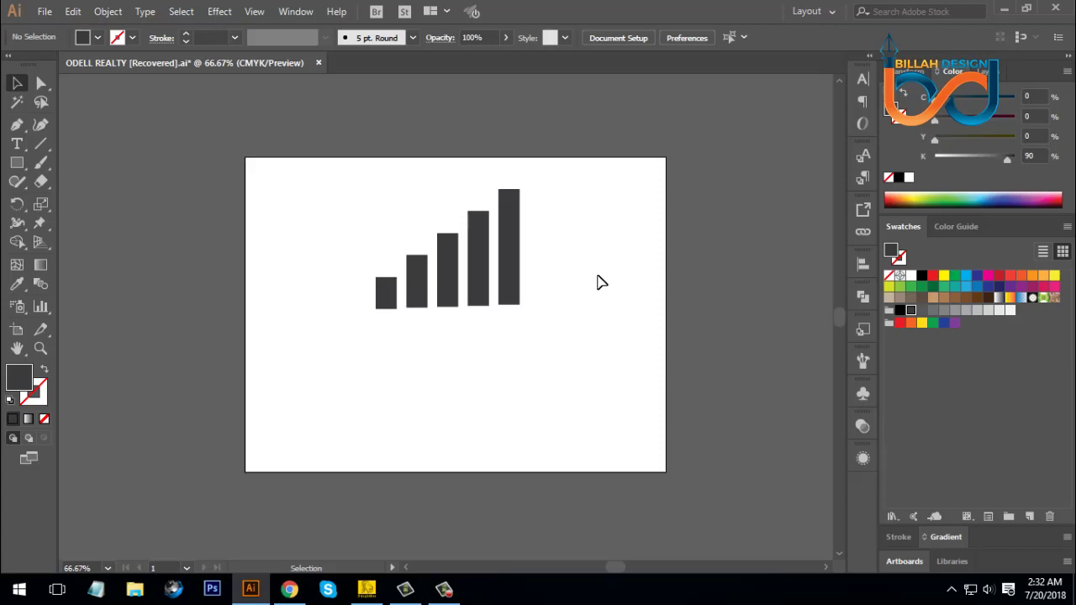
Align the five bars' bottom edges and distribute them evenly by horizontal centre.
{"action": "left_click_drag", "start_coordinate": [598, 201], "coordinate": [348, 353]}
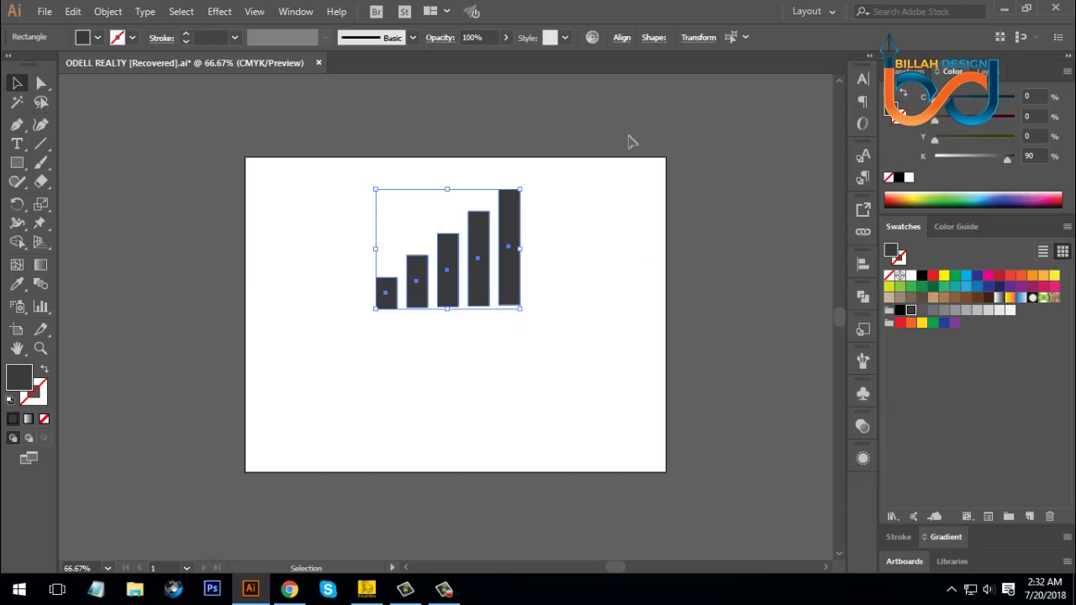
{"action": "left_click", "coordinate": [622, 37]}
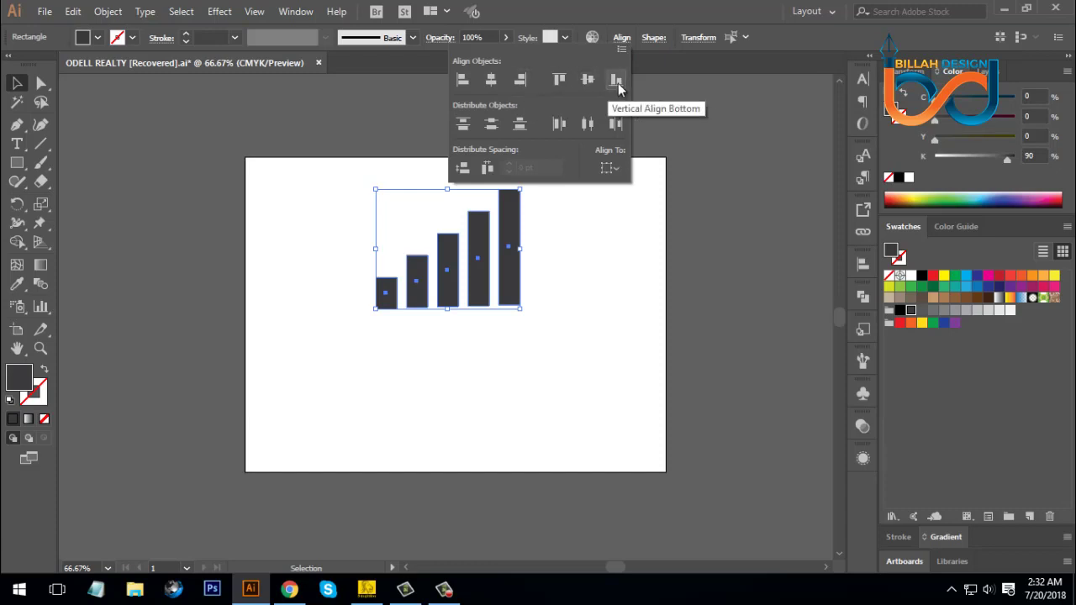
{"action": "left_click", "coordinate": [618, 82]}
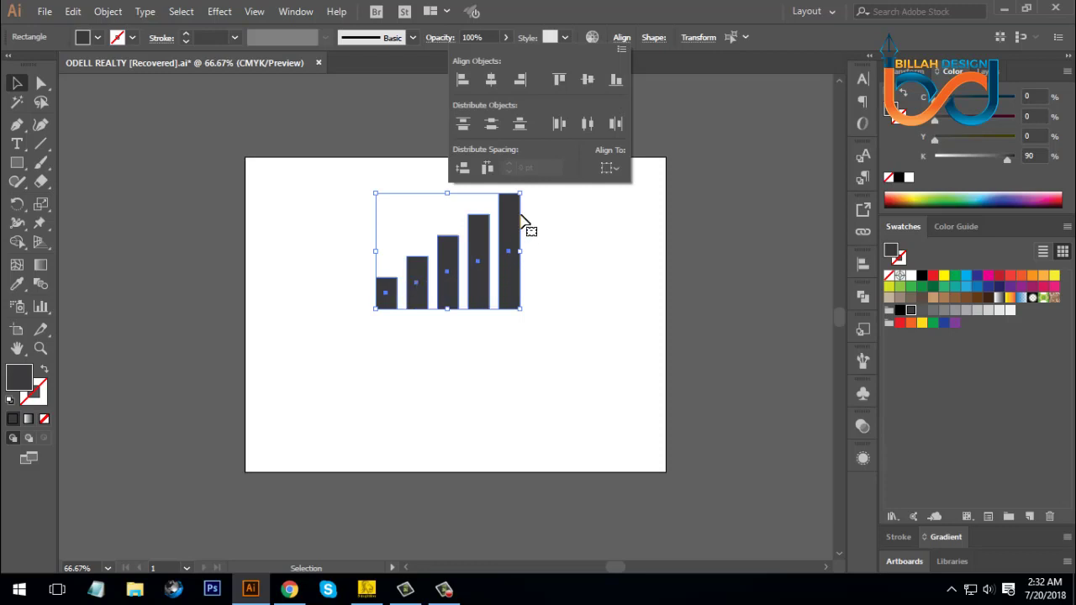
{"action": "left_click", "coordinate": [589, 123]}
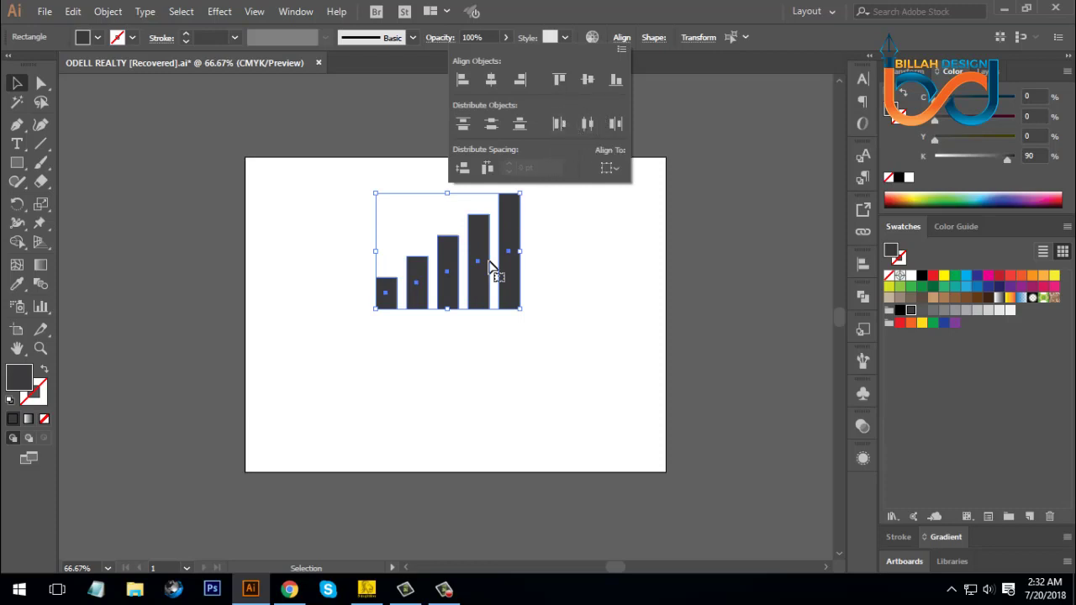
{"action": "left_click", "coordinate": [617, 250]}
Move all five bars down together, nearer the artboard's middle.
{"action": "left_click", "coordinate": [620, 252]}
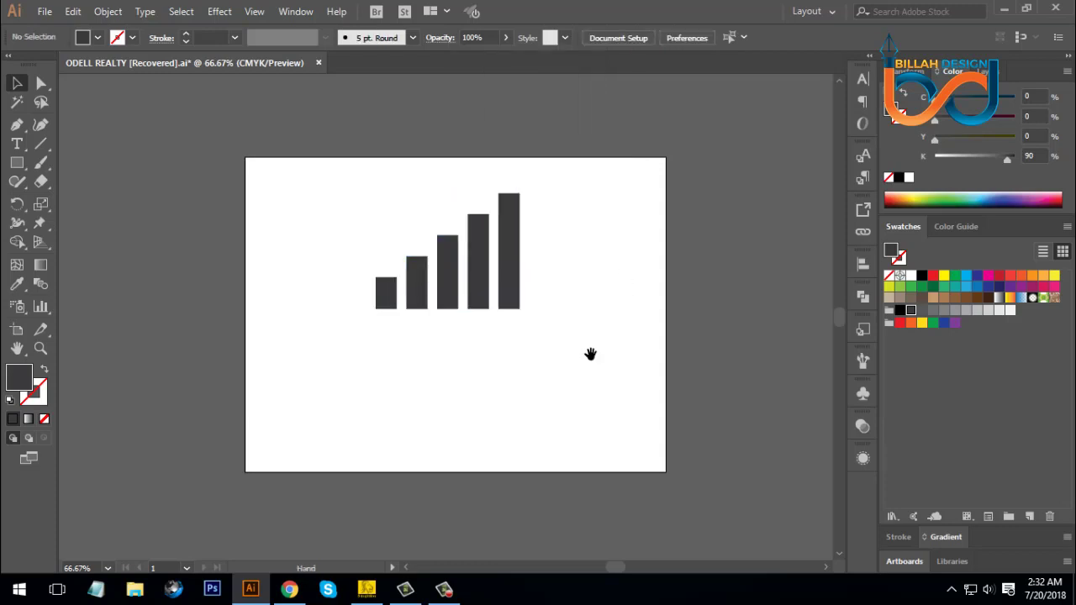
{"action": "left_click_drag", "start_coordinate": [589, 356], "coordinate": [602, 349]}
{"action": "left_click_drag", "start_coordinate": [649, 188], "coordinate": [356, 315]}
{"action": "left_click_drag", "start_coordinate": [469, 282], "coordinate": [472, 319]}
Draw a line about 411 pt long at 35° from the first bar's top past the tallest bar.
{"action": "left_click", "coordinate": [546, 402]}
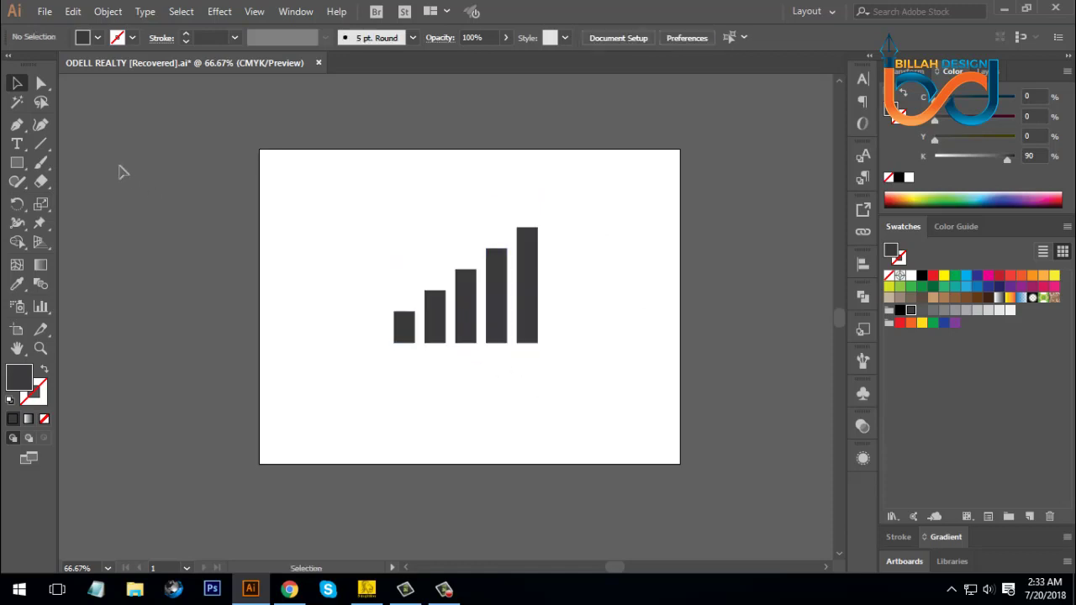
{"action": "left_click", "coordinate": [41, 145]}
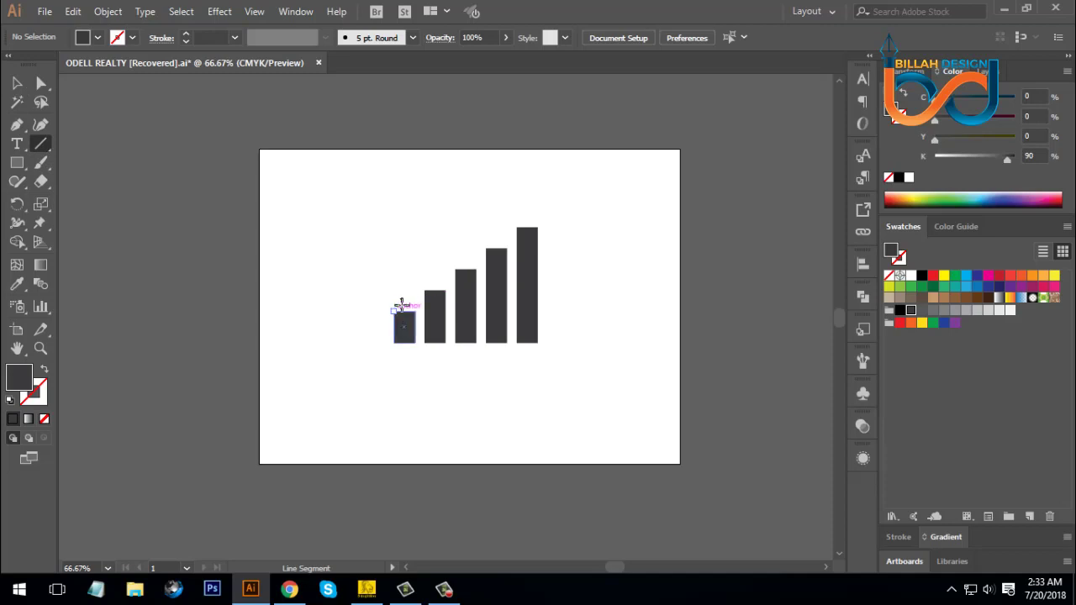
{"action": "left_click_drag", "start_coordinate": [395, 310], "coordinate": [531, 227]}
{"action": "left_click_drag", "start_coordinate": [549, 208], "coordinate": [571, 189]}
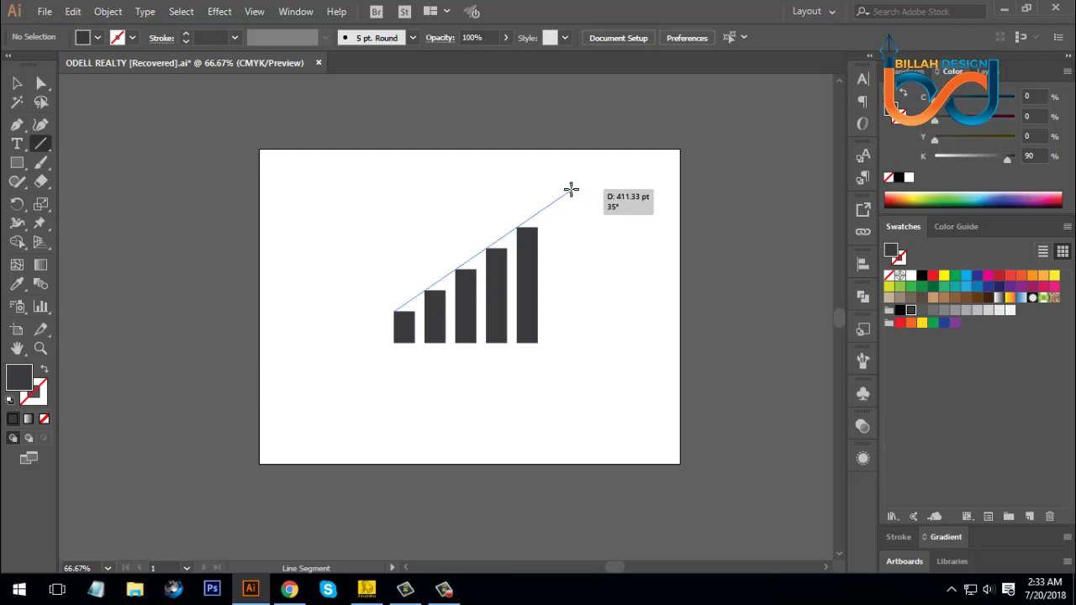
{"action": "left_click_drag", "start_coordinate": [570, 192], "coordinate": [572, 189]}
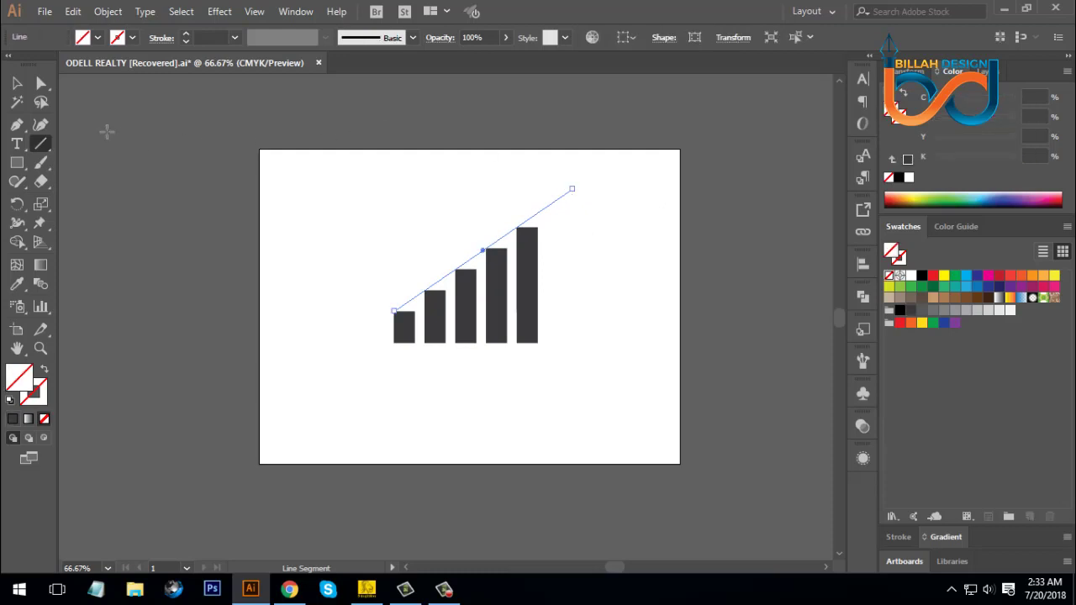
Give the diagonal line a black stroke with 12 pt weight.
{"action": "left_click", "coordinate": [17, 82]}
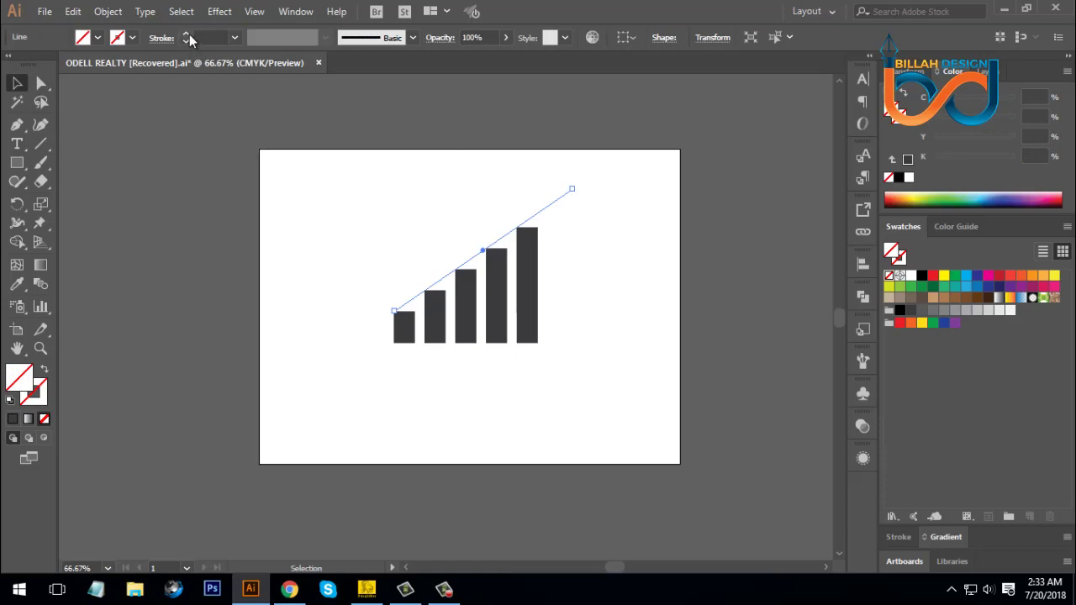
{"action": "left_click", "coordinate": [187, 34]}
{"action": "left_click", "coordinate": [187, 34]}
{"action": "left_click", "coordinate": [187, 34]}
{"action": "left_click", "coordinate": [187, 35]}
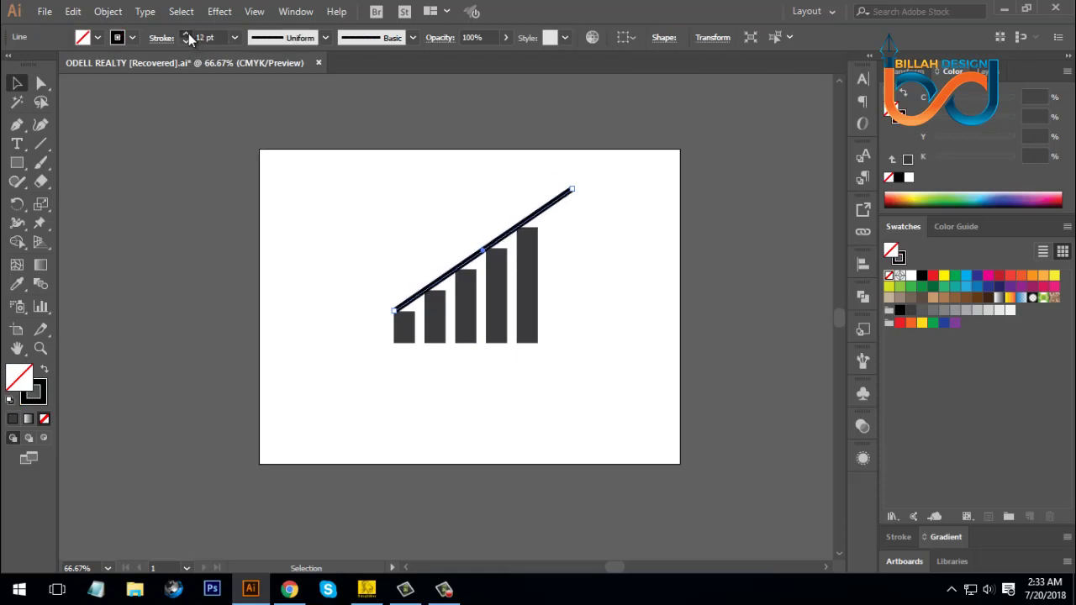
Shift the thick line up and left so it sits just above the bar tops.
{"action": "left_click", "coordinate": [399, 213]}
{"action": "left_click_drag", "start_coordinate": [548, 215], "coordinate": [526, 215]}
{"action": "left_click", "coordinate": [622, 291]}
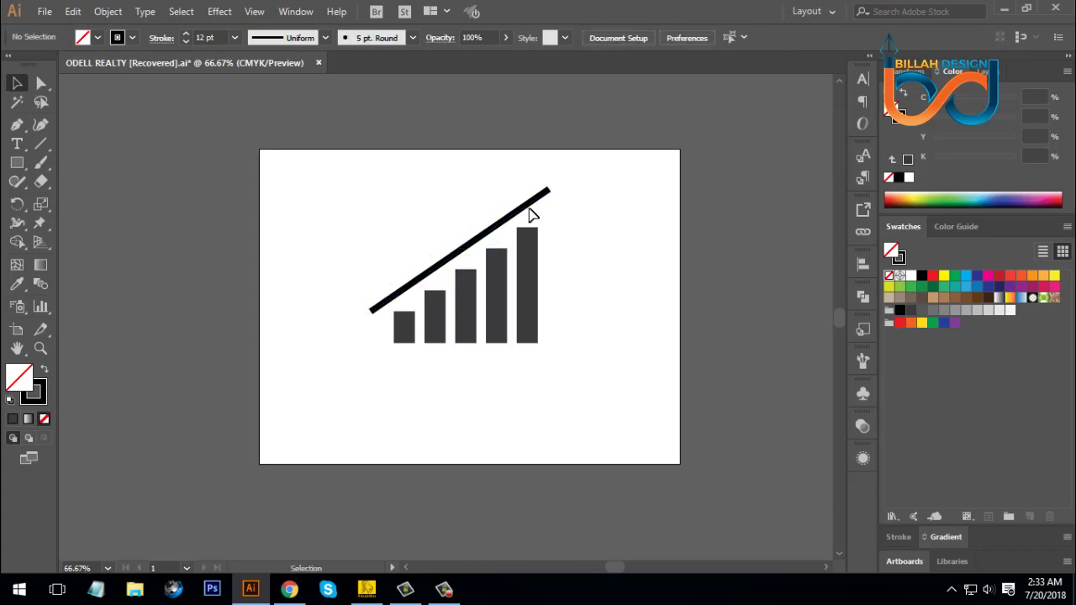
{"action": "left_click", "coordinate": [542, 196]}
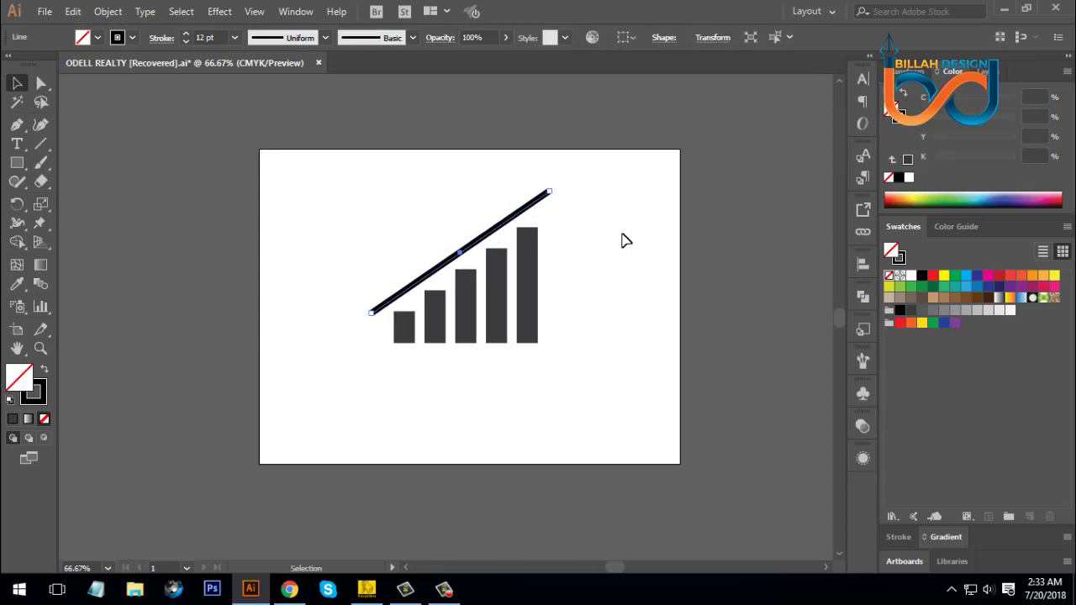
{"action": "left_click", "coordinate": [607, 300]}
{"action": "left_click_drag", "start_coordinate": [545, 279], "coordinate": [551, 277]}
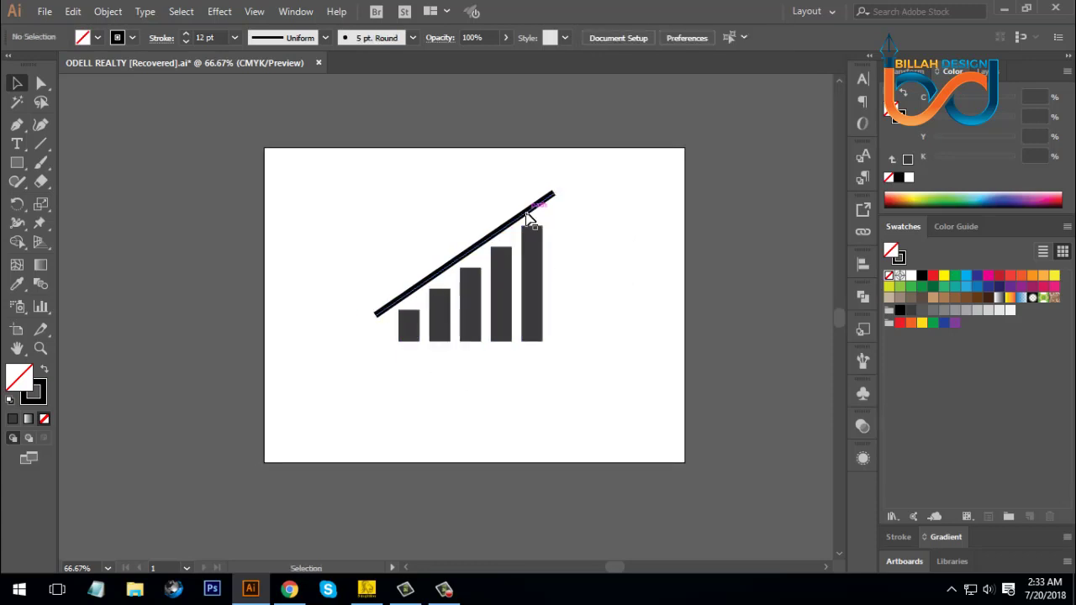
{"action": "left_click", "coordinate": [508, 232]}
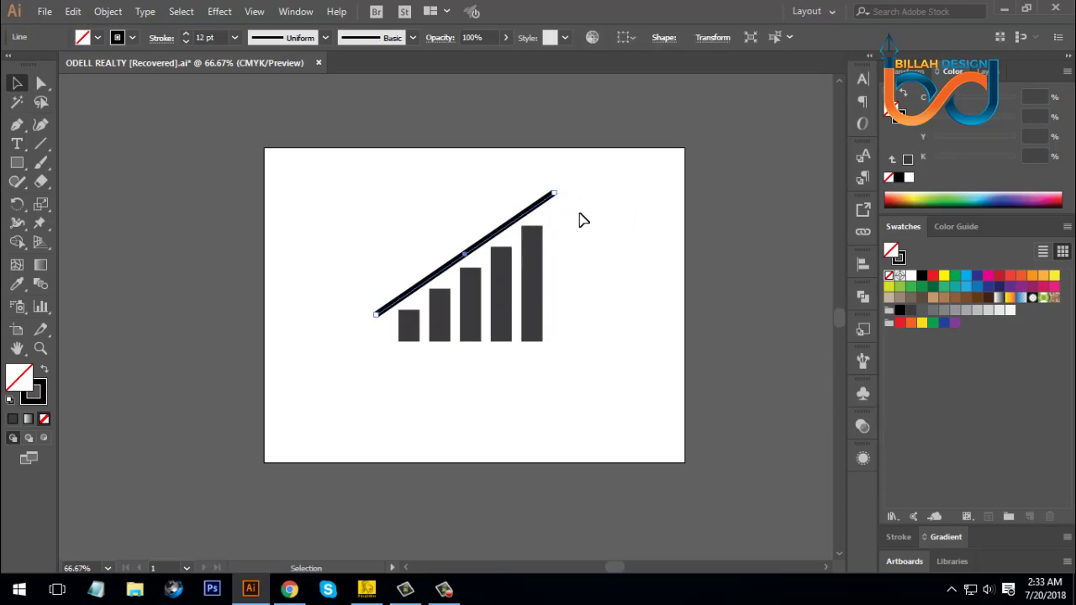
{"action": "left_click", "coordinate": [582, 233]}
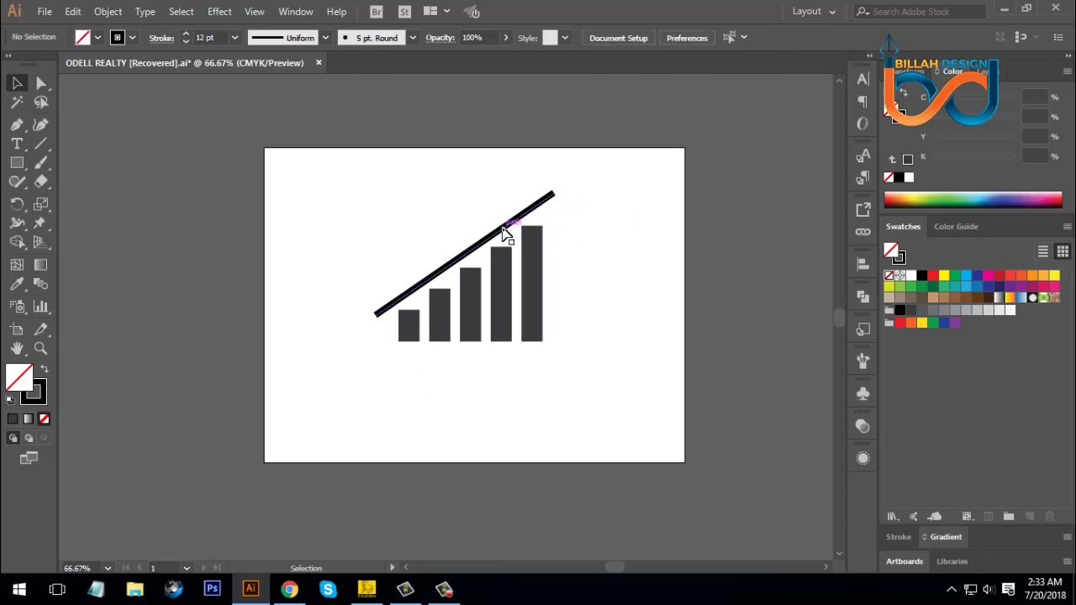
{"action": "left_click", "coordinate": [504, 234]}
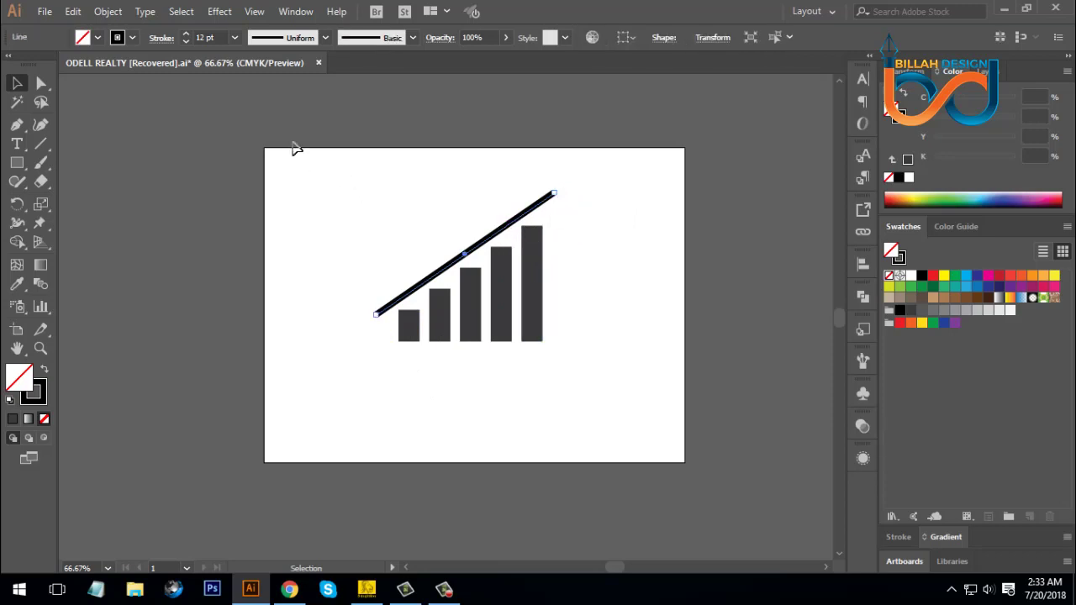
{"action": "left_click", "coordinate": [162, 39]}
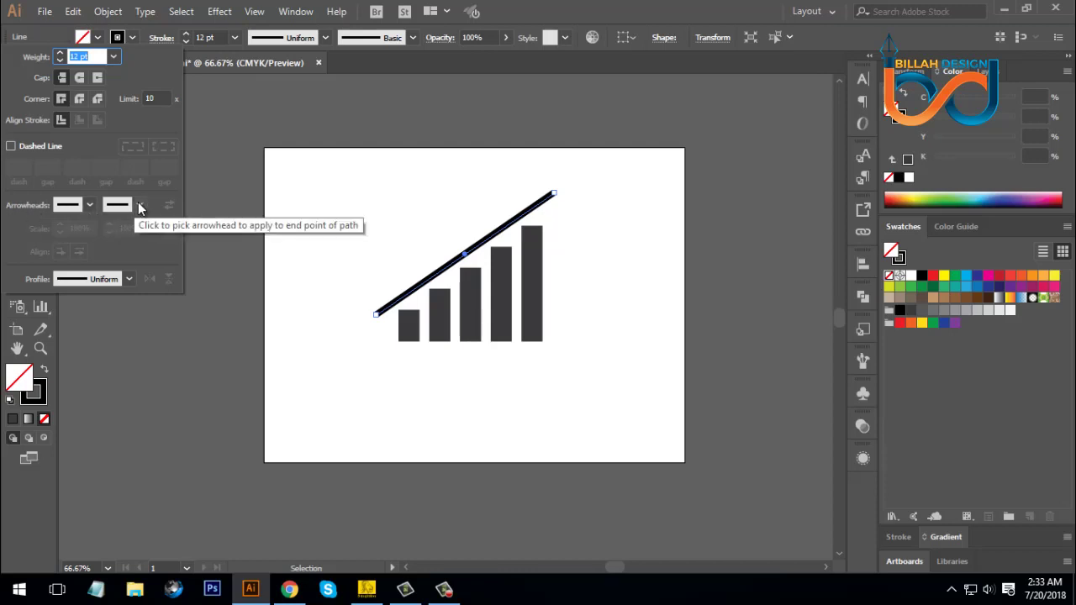
Try Arrow 1 and other arrowhead styles on the line's end.
{"action": "left_click", "coordinate": [90, 205]}
{"action": "left_click", "coordinate": [90, 205]}
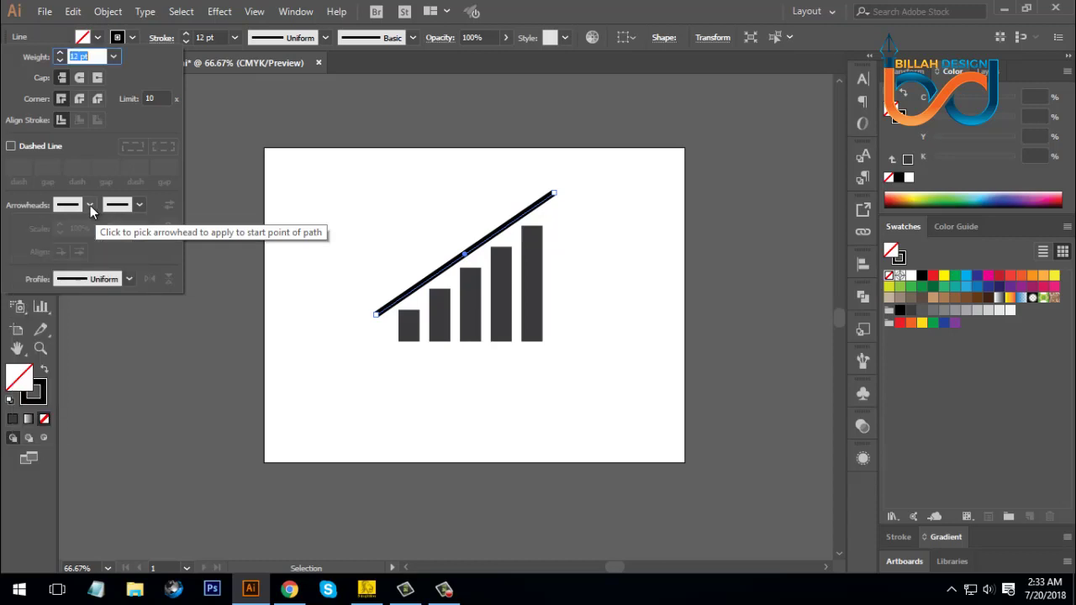
{"action": "left_click", "coordinate": [89, 205]}
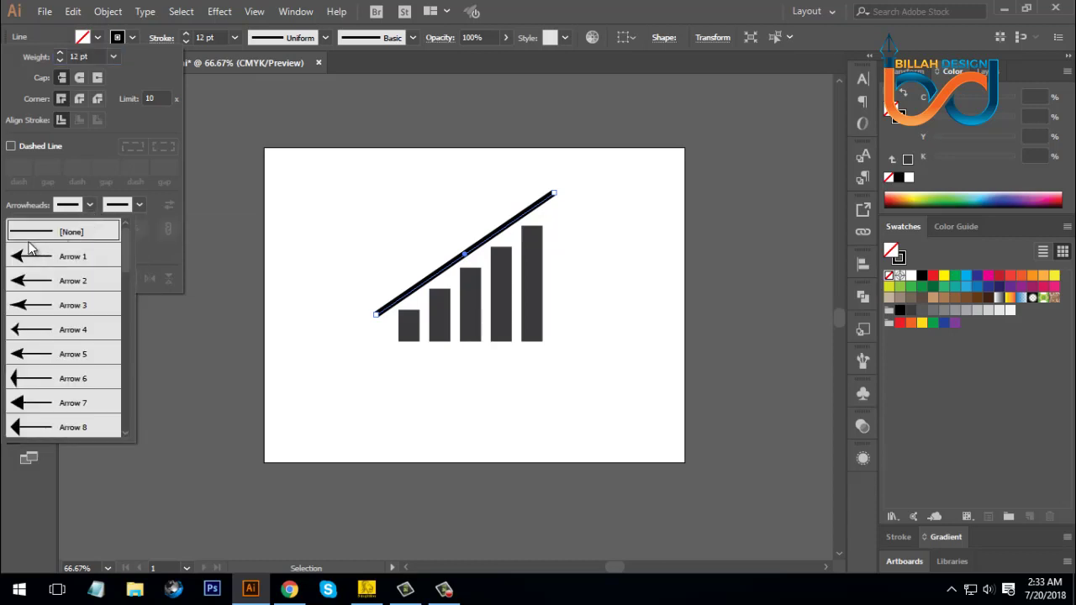
{"action": "left_click", "coordinate": [89, 207]}
{"action": "left_click", "coordinate": [141, 206]}
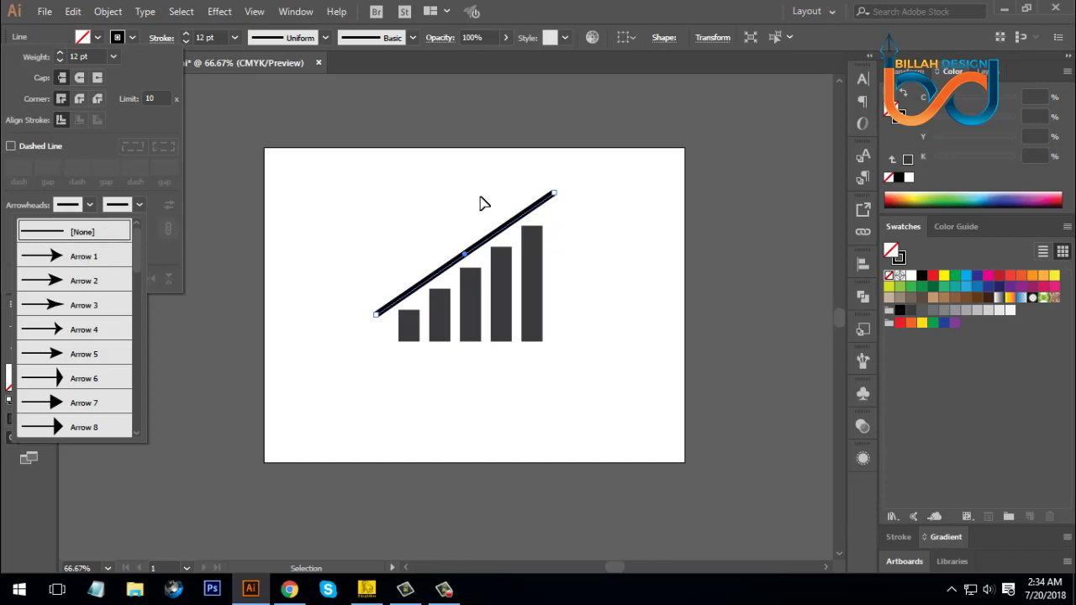
{"action": "left_click", "coordinate": [50, 256]}
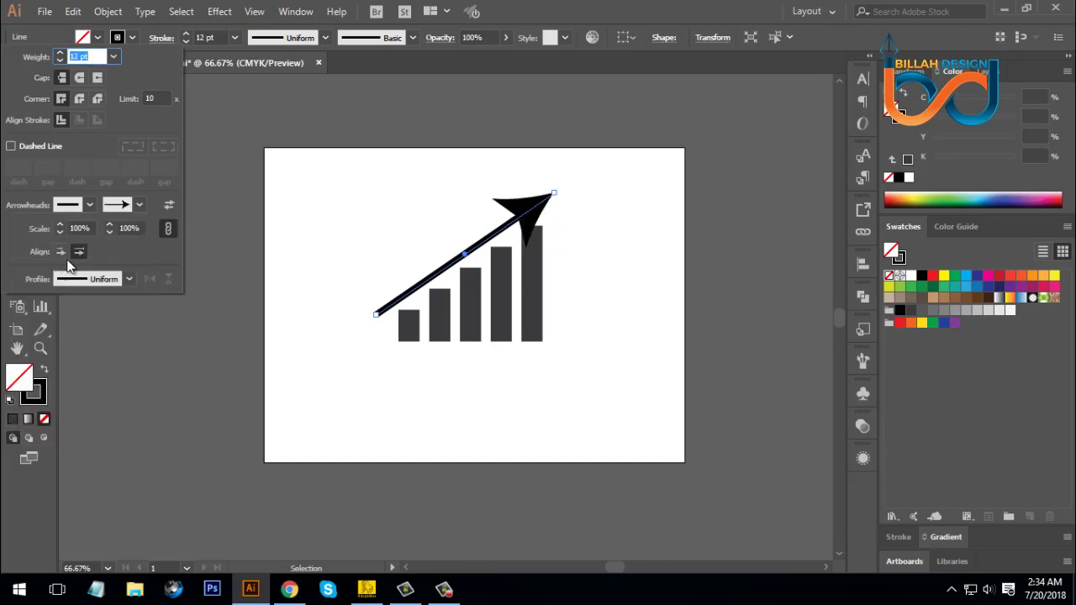
{"action": "left_click", "coordinate": [139, 205]}
{"action": "left_click", "coordinate": [99, 256]}
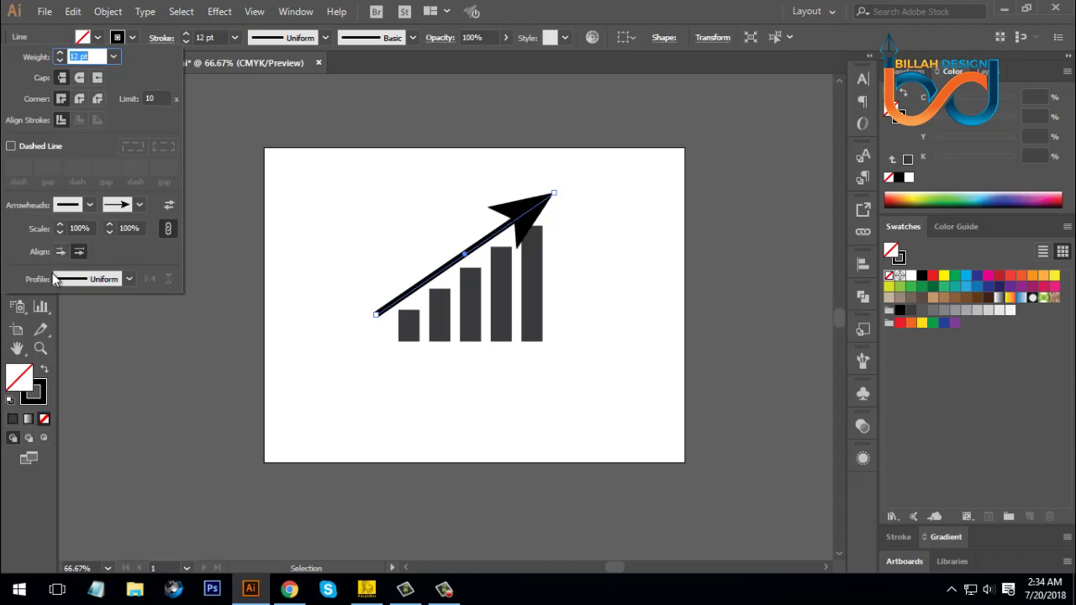
{"action": "left_click", "coordinate": [140, 206]}
{"action": "left_click", "coordinate": [88, 281]}
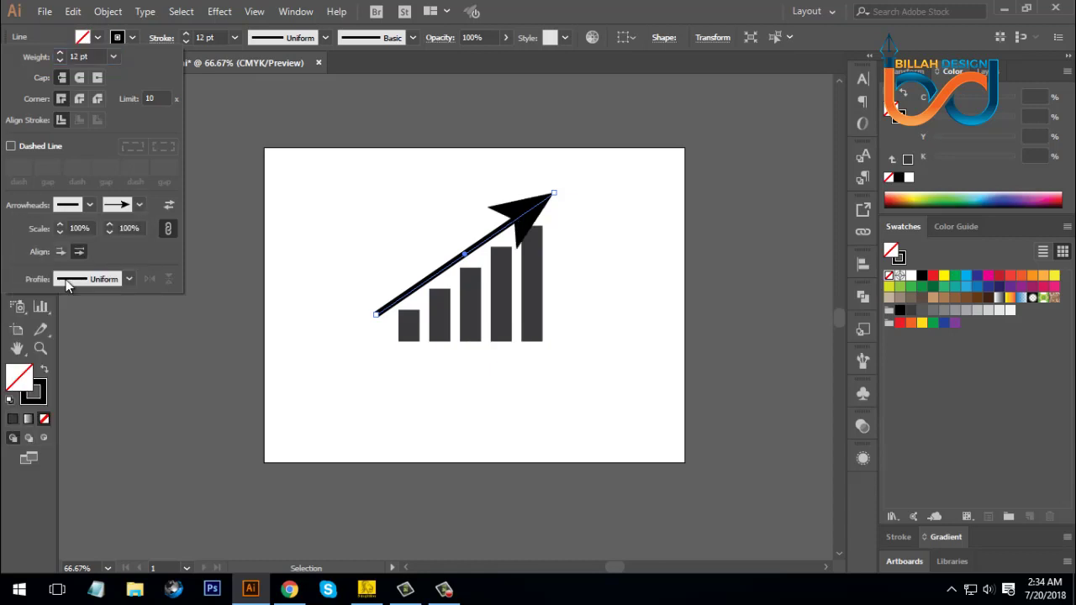
Set the line's end arrowhead to Arrow 2 after testing a pointing-hand head.
{"action": "left_click", "coordinate": [139, 205]}
{"action": "scroll", "coordinate": [72, 336], "scroll_direction": "down", "scroll_amount": 6}
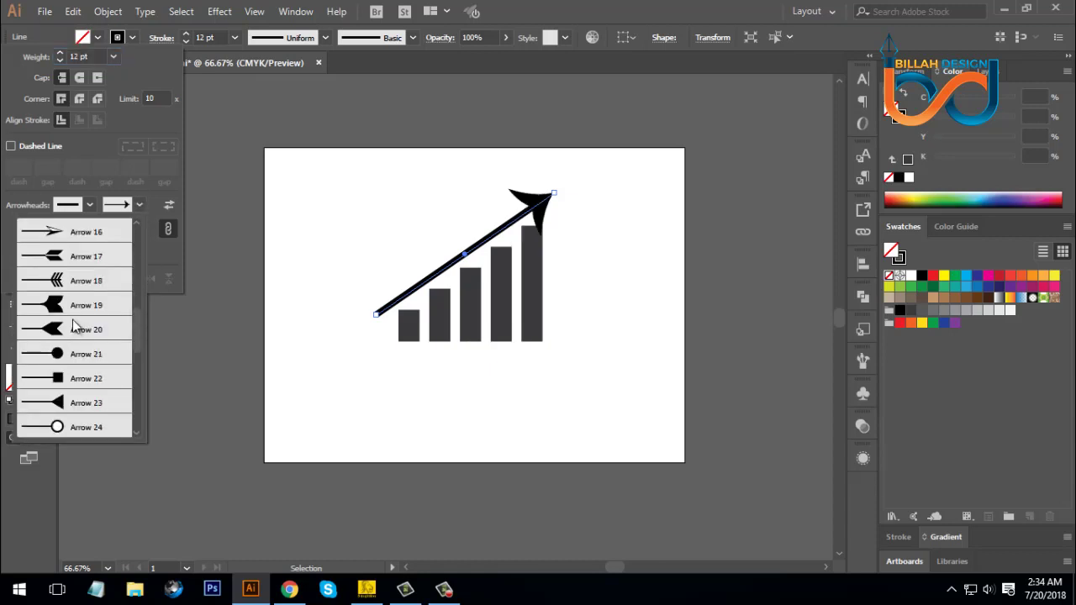
{"action": "scroll", "coordinate": [68, 361], "scroll_direction": "down", "scroll_amount": 3}
{"action": "left_click", "coordinate": [50, 403]}
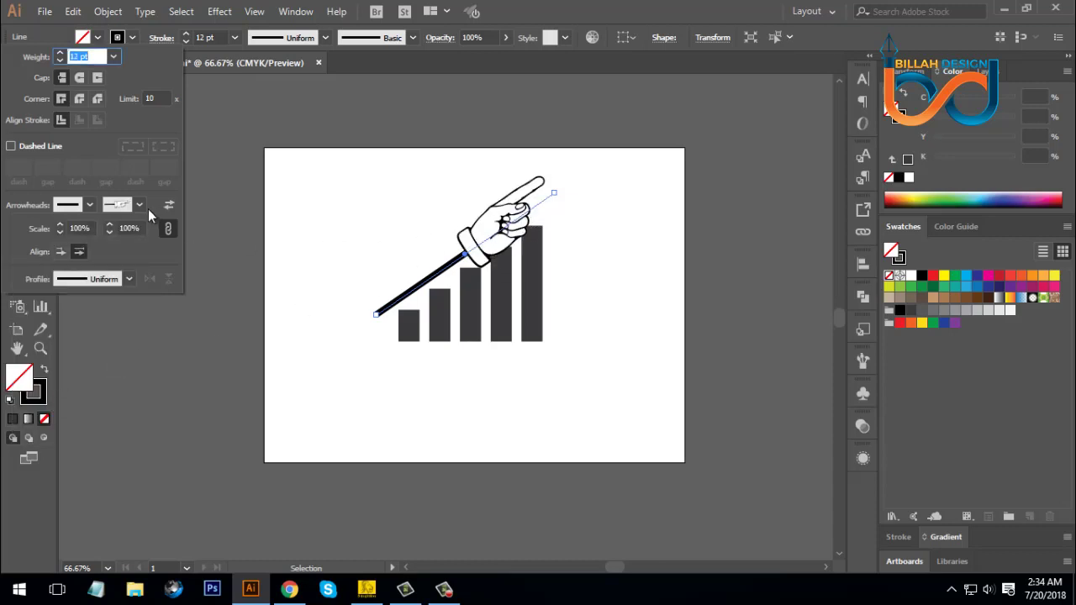
{"action": "left_click", "coordinate": [139, 206]}
{"action": "scroll", "coordinate": [134, 328], "scroll_direction": "up", "scroll_amount": 10}
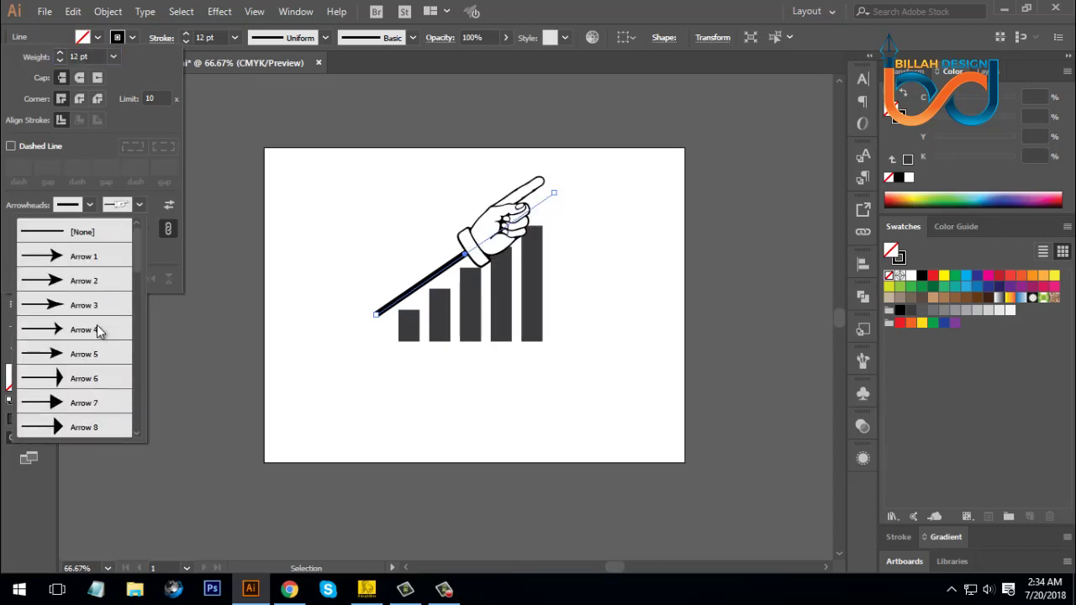
{"action": "left_click", "coordinate": [58, 284]}
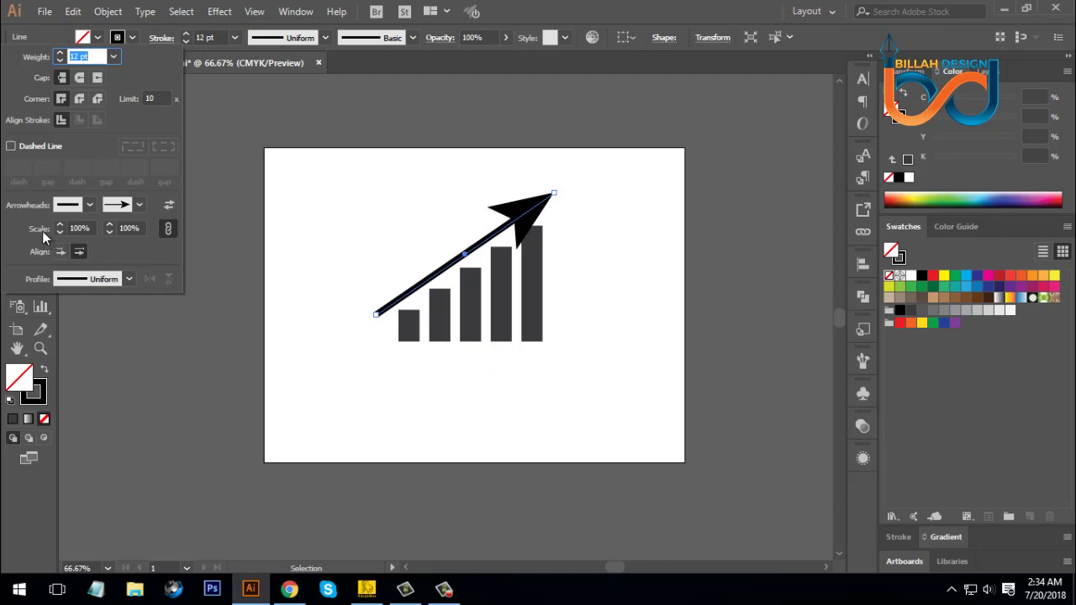
Reduce the arrowhead Scale to 52%.
{"action": "left_click", "coordinate": [129, 228]}
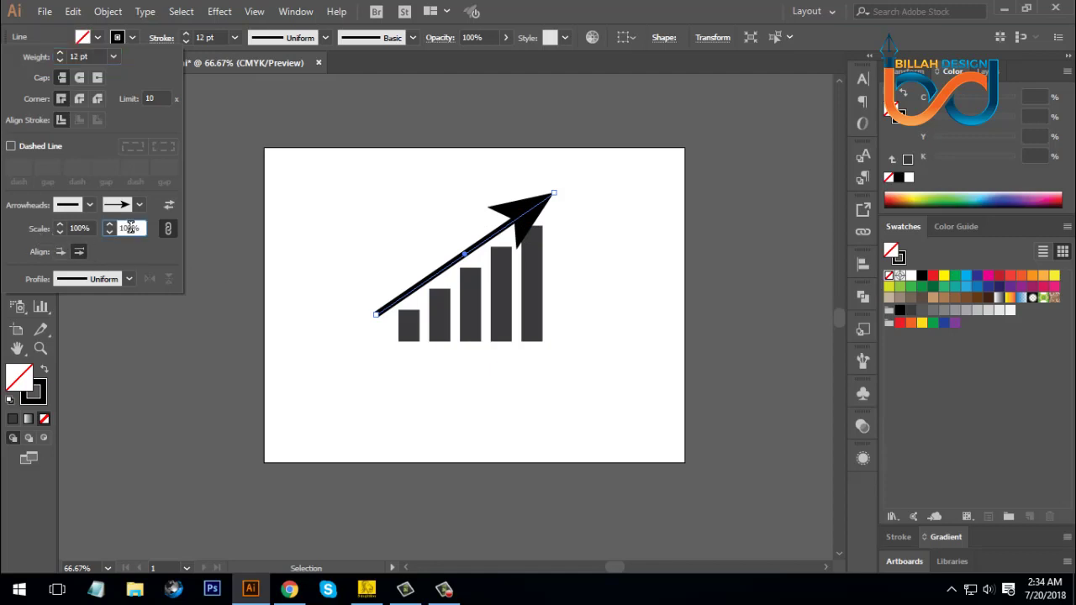
{"action": "key", "text": "Down"}
{"action": "key", "text": "Down"}
{"action": "key", "text": "Down"}
{"action": "key", "text": "Down"}
{"action": "key", "text": "Down"}
{"action": "key", "text": "Down"}
{"action": "key", "text": "Down"}
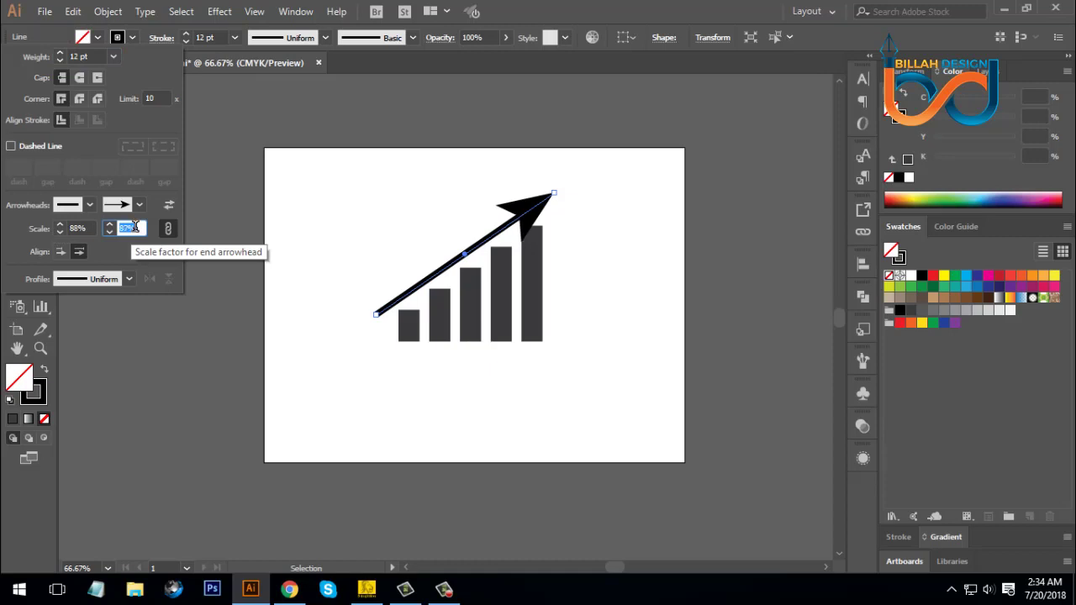
{"action": "key", "text": "Down"}
{"action": "key", "text": "Down"}
{"action": "key", "text": "Down"}
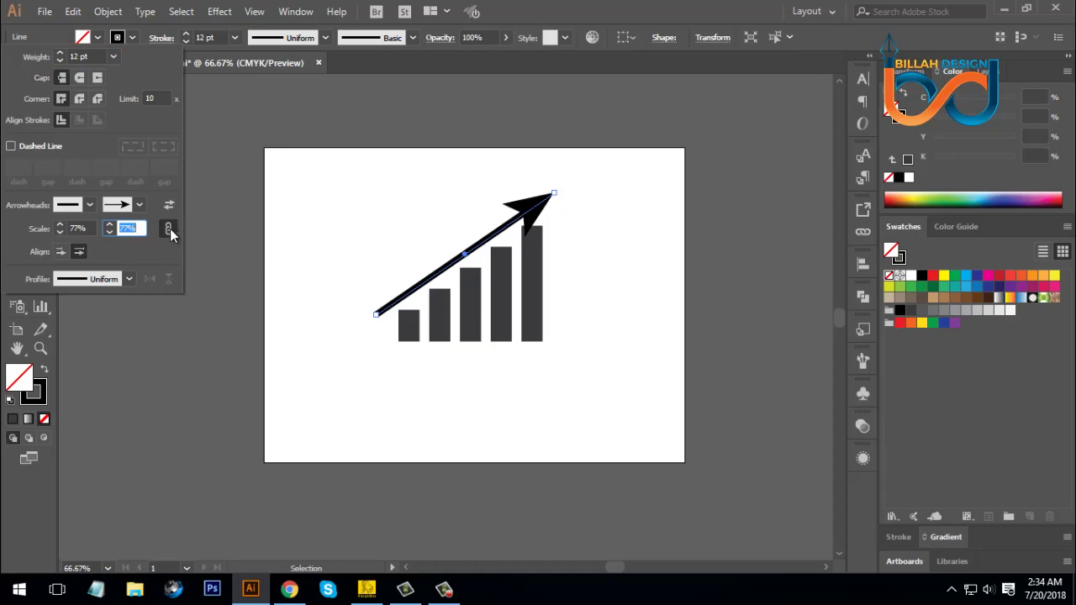
{"action": "key", "text": "Down"}
{"action": "key", "text": "Down"}
{"action": "key", "text": "Down"}
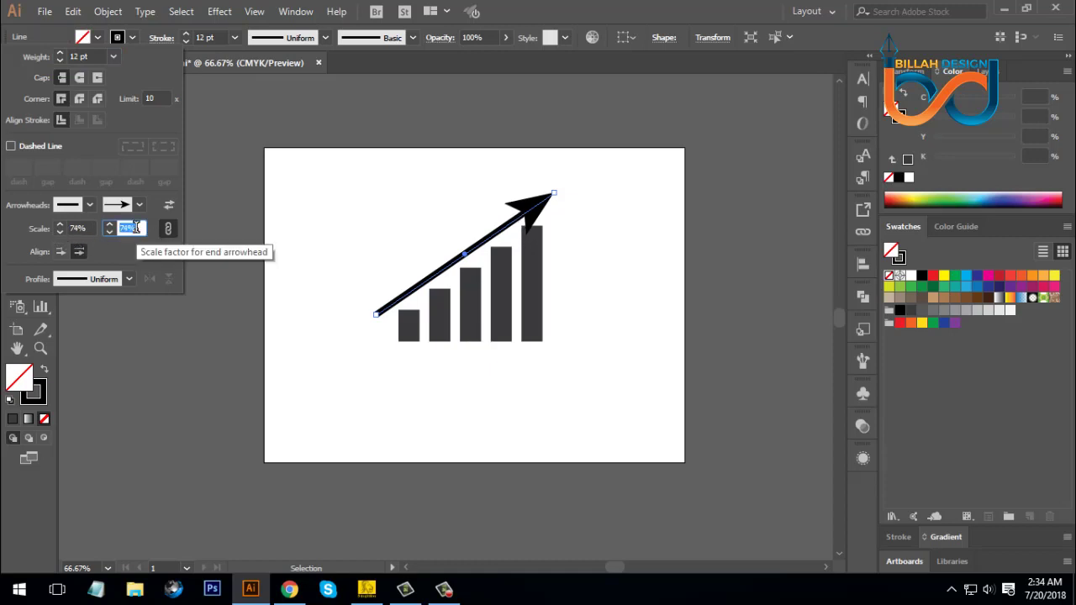
{"action": "key", "text": "Down"}
{"action": "key", "text": "Down"}
{"action": "key", "text": "Down"}
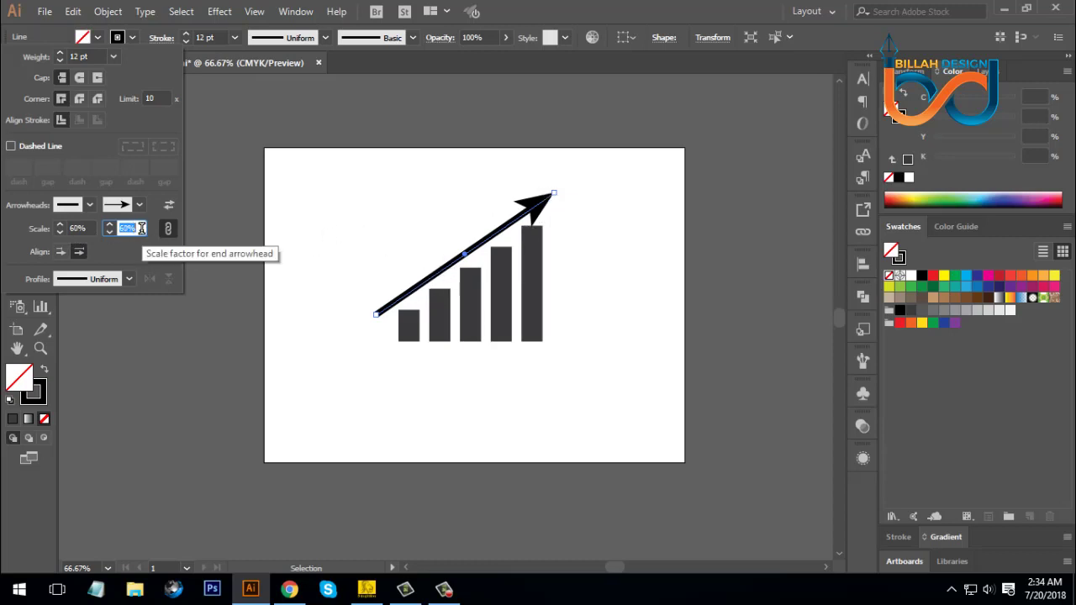
{"action": "key", "text": "Down"}
{"action": "key", "text": "Down"}
{"action": "key", "text": "Down"}
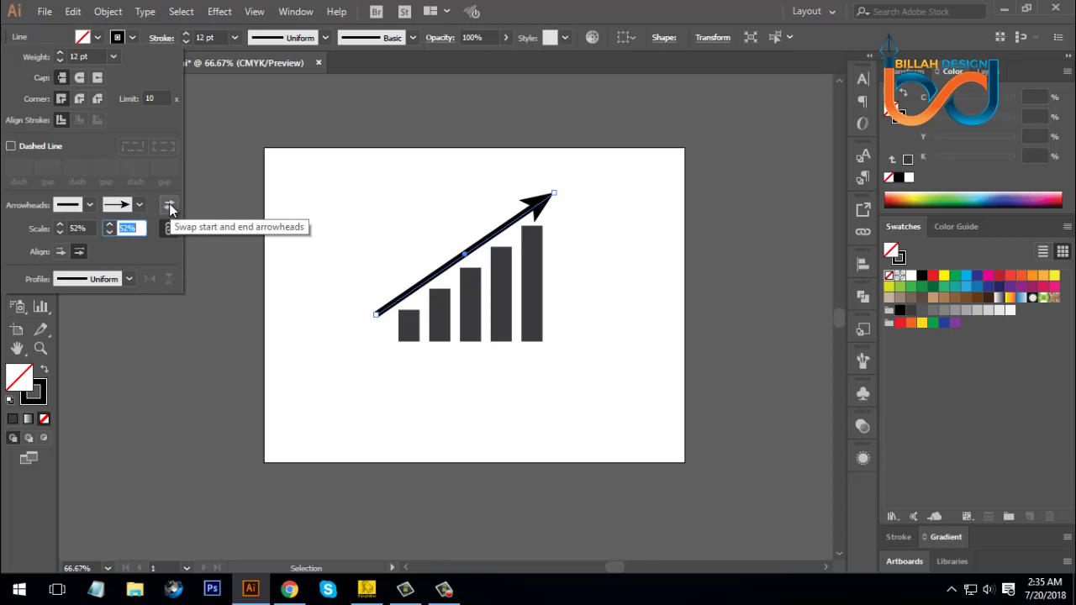
Keep the arrowhead at the upper end and set it to extend the tip beyond the path end.
{"action": "left_click", "coordinate": [169, 206]}
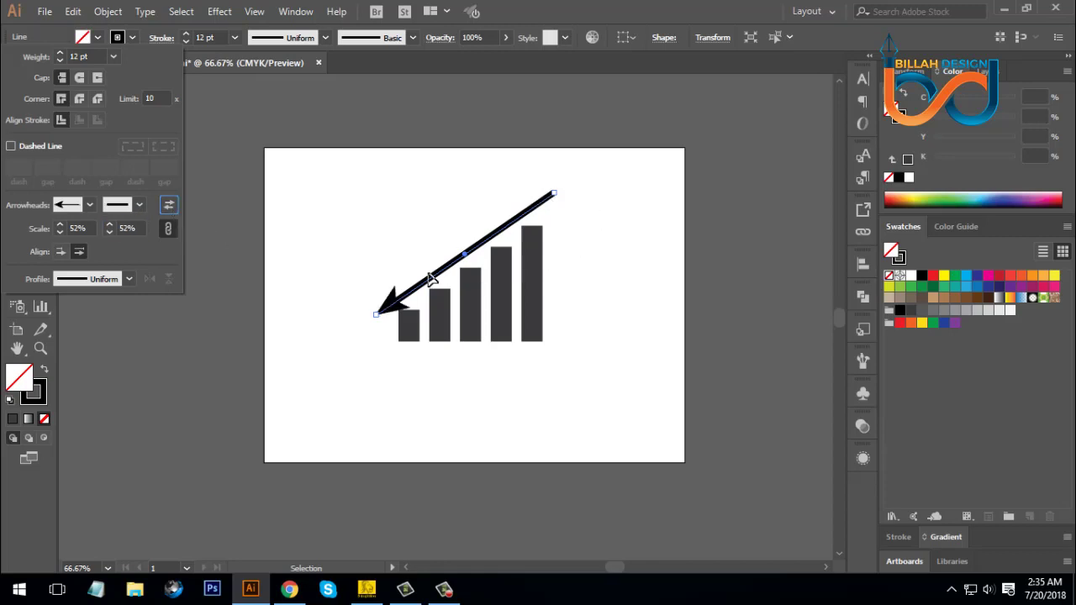
{"action": "left_click", "coordinate": [168, 207]}
{"action": "left_click", "coordinate": [169, 207]}
{"action": "left_click", "coordinate": [170, 208]}
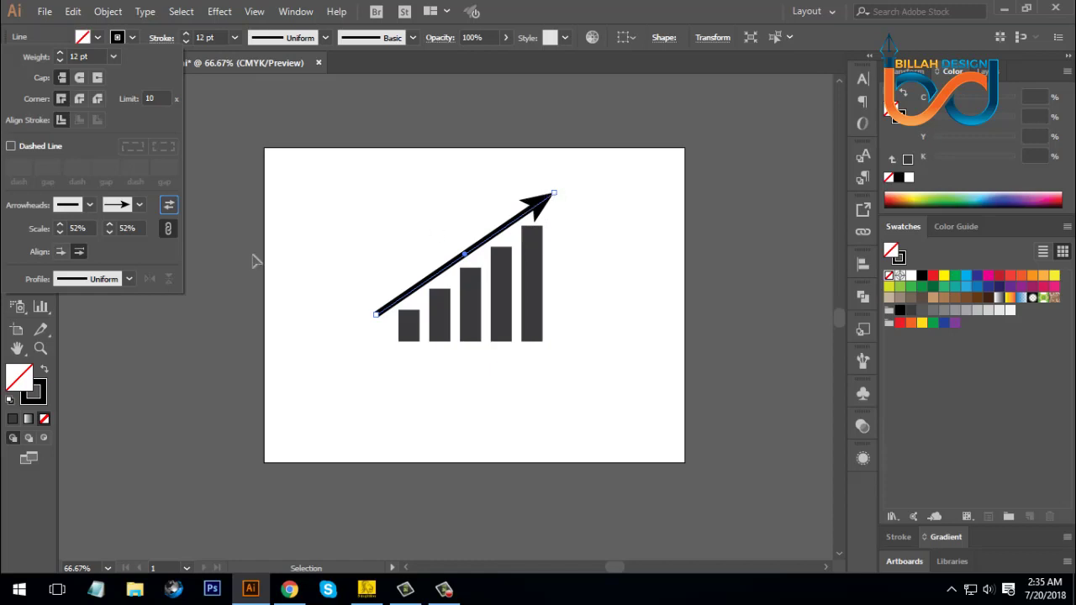
{"action": "left_click", "coordinate": [59, 254]}
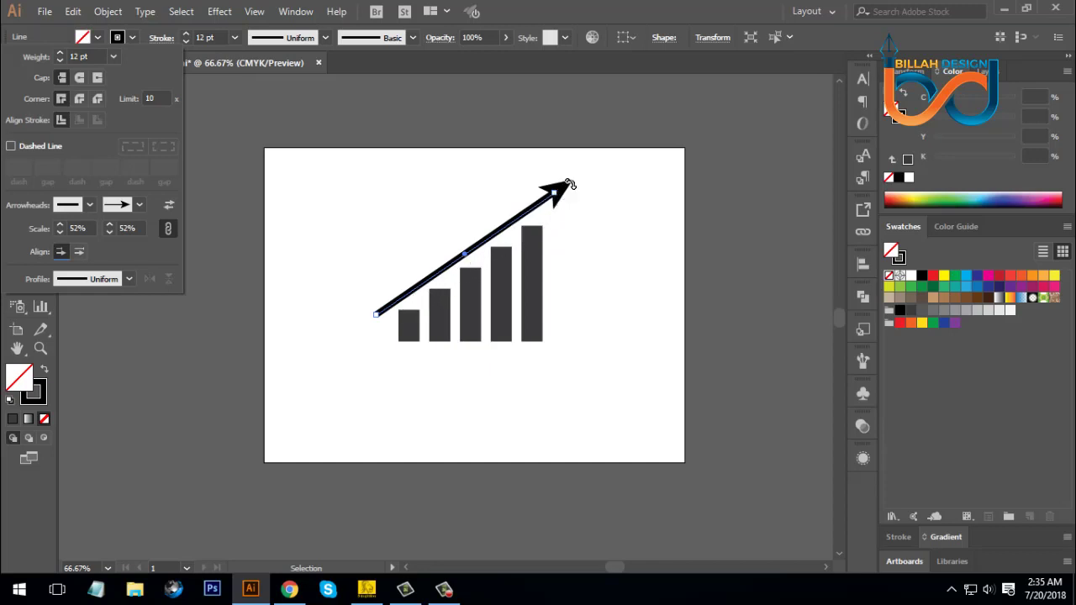
{"action": "left_click", "coordinate": [80, 252]}
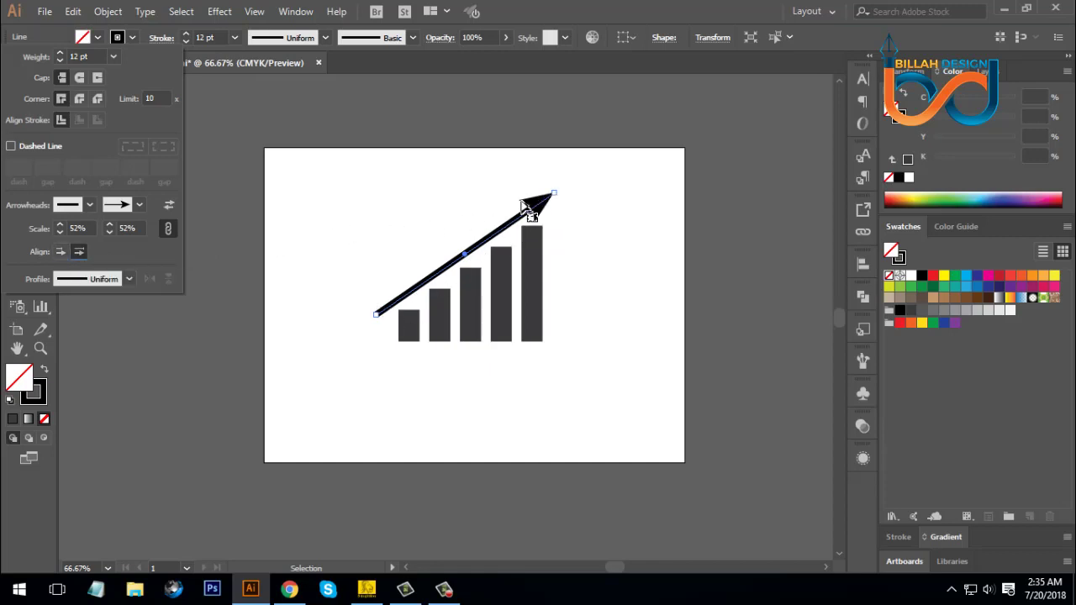
{"action": "left_click", "coordinate": [60, 251]}
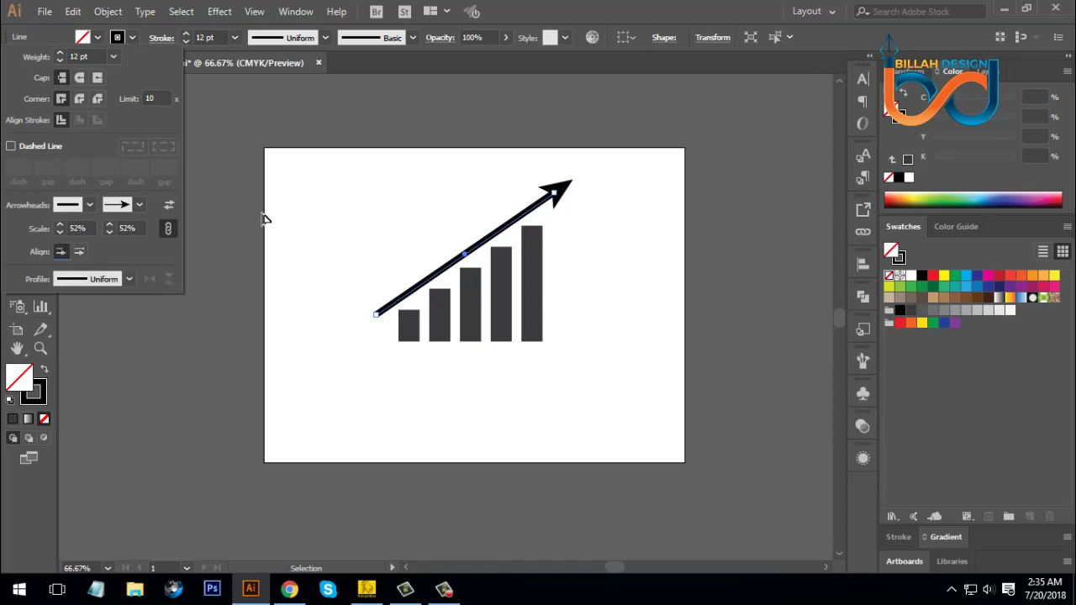
{"action": "left_click", "coordinate": [338, 208]}
Nudge the arrow, then Alt-drag a duplicate up and left above the bars.
{"action": "left_click", "coordinate": [599, 277]}
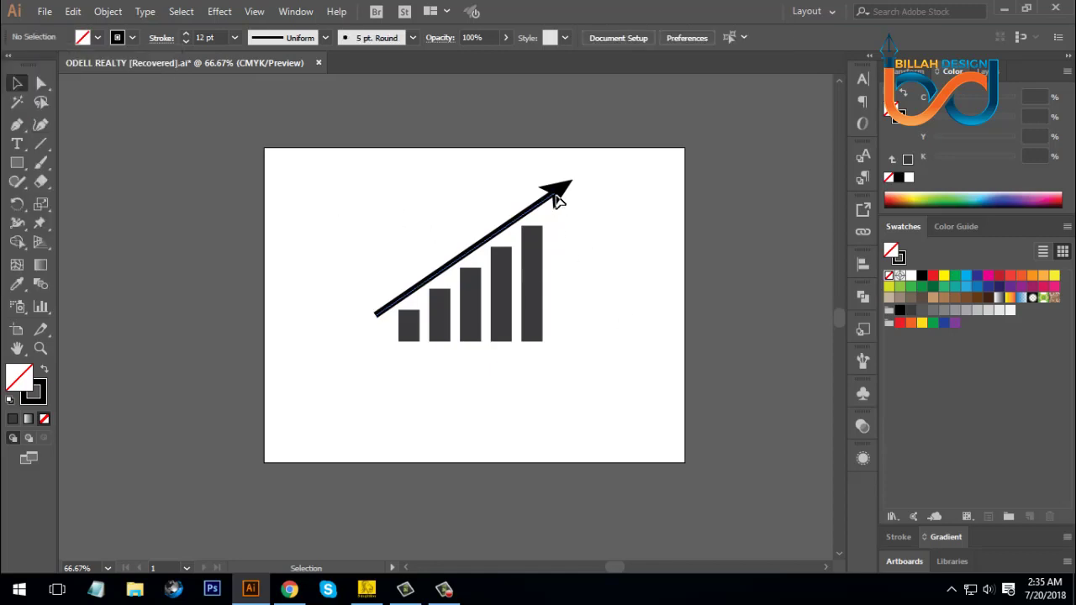
{"action": "left_click_drag", "start_coordinate": [560, 196], "coordinate": [555, 199]}
{"action": "left_click_drag", "start_coordinate": [599, 257], "coordinate": [593, 252]}
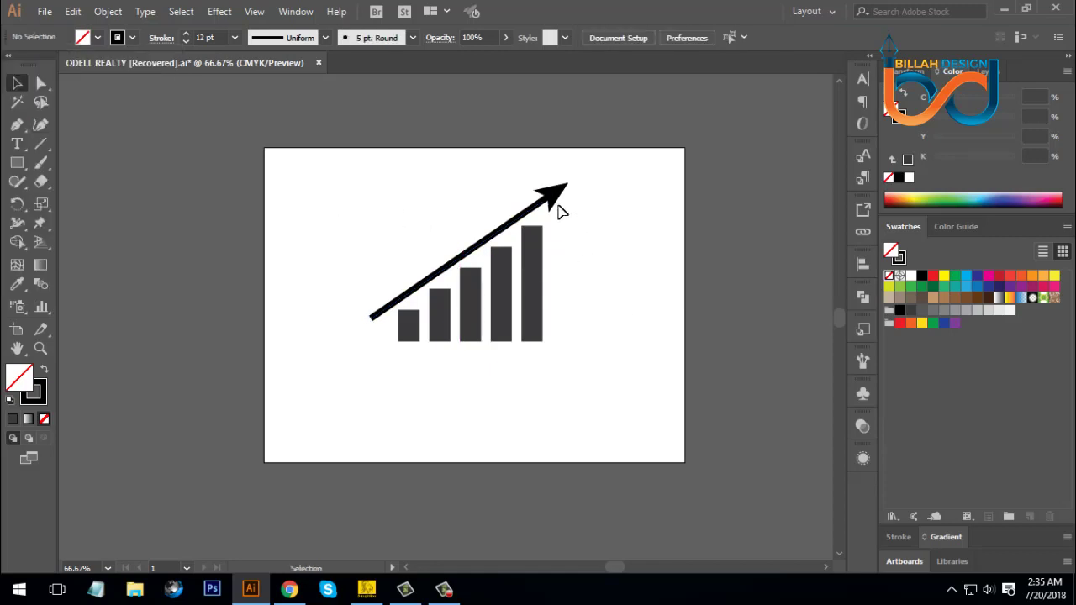
{"action": "left_click", "coordinate": [600, 274]}
{"action": "left_click_drag", "start_coordinate": [544, 207], "coordinate": [447, 144]}
{"action": "left_click", "coordinate": [636, 294]}
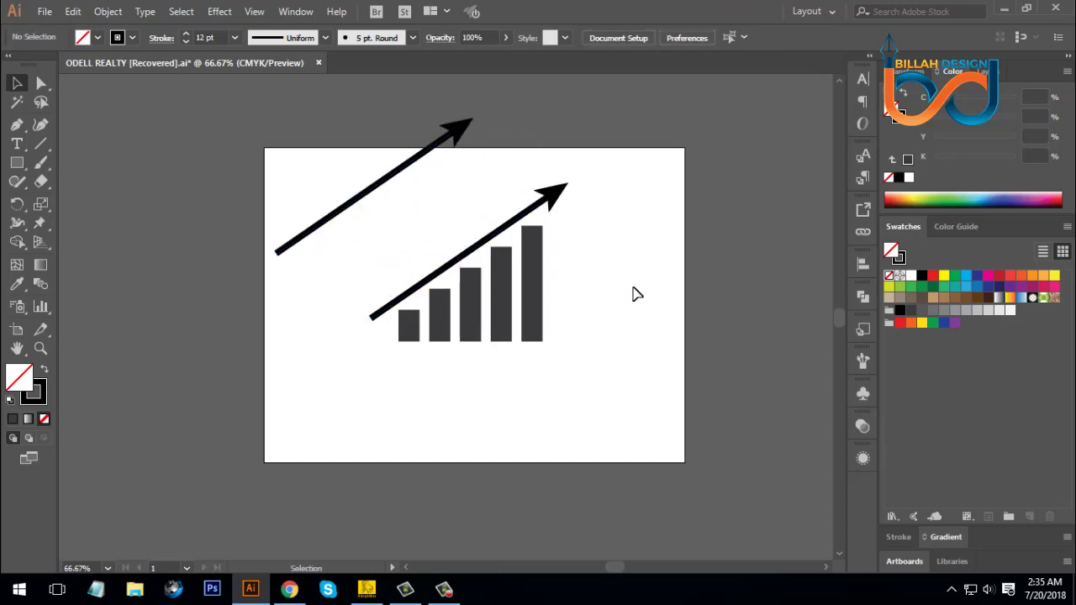
{"action": "left_click", "coordinate": [546, 201]}
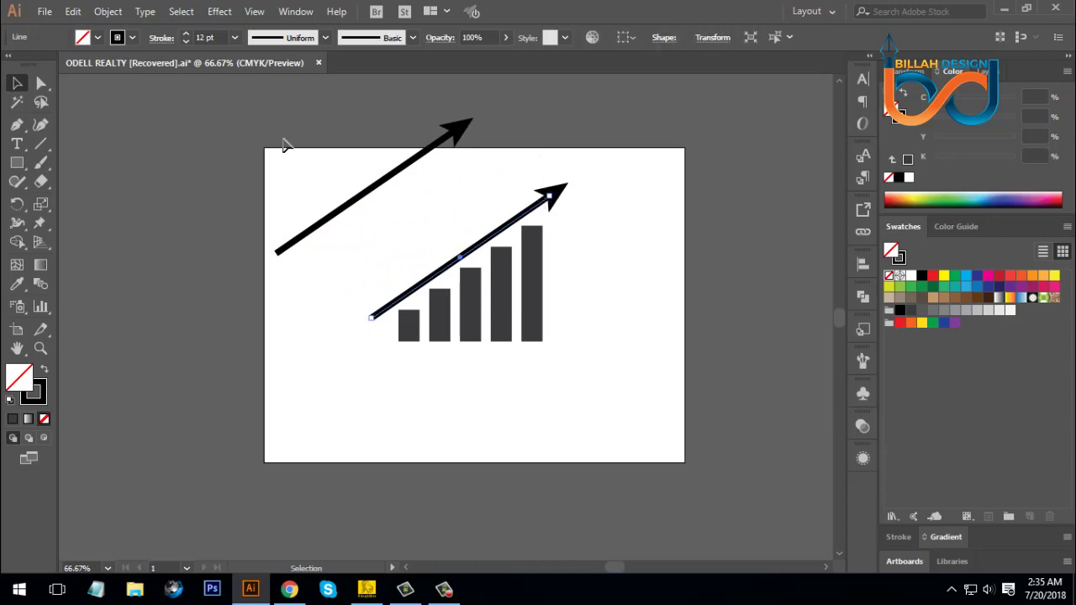
Expand the lower arrow's appearance, then expand its fill and stroke into shapes.
{"action": "left_click", "coordinate": [117, 12]}
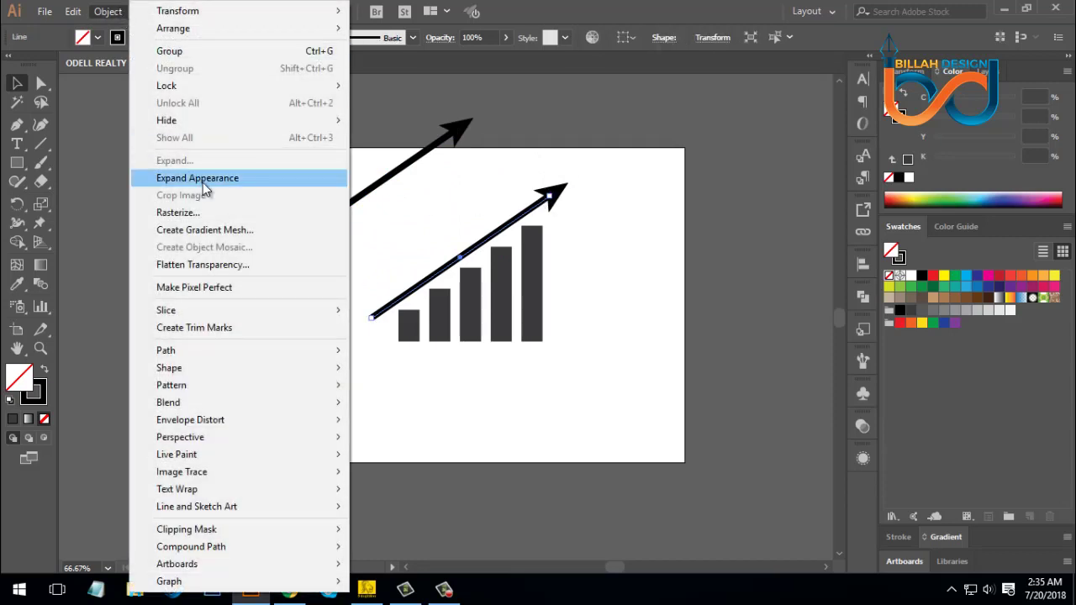
{"action": "left_click", "coordinate": [221, 181]}
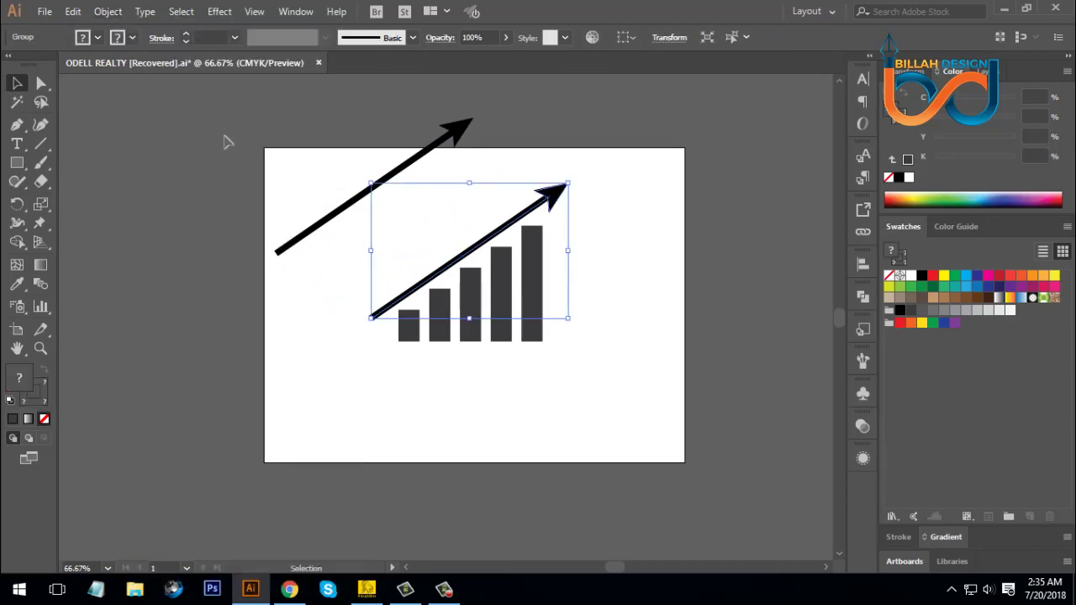
{"action": "left_click", "coordinate": [110, 12]}
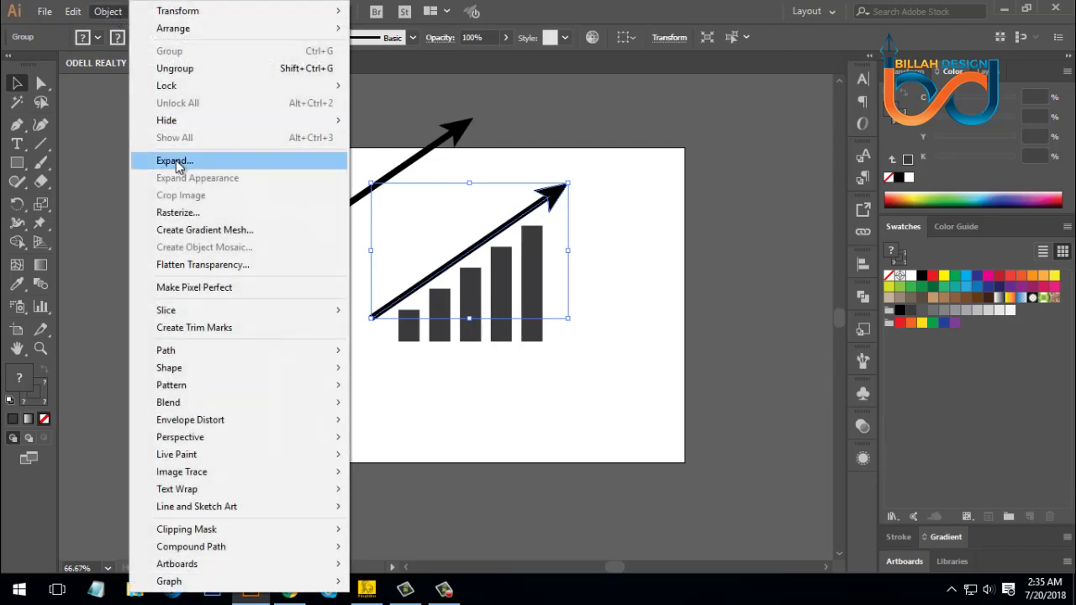
{"action": "left_click", "coordinate": [175, 163]}
{"action": "left_click", "coordinate": [585, 381]}
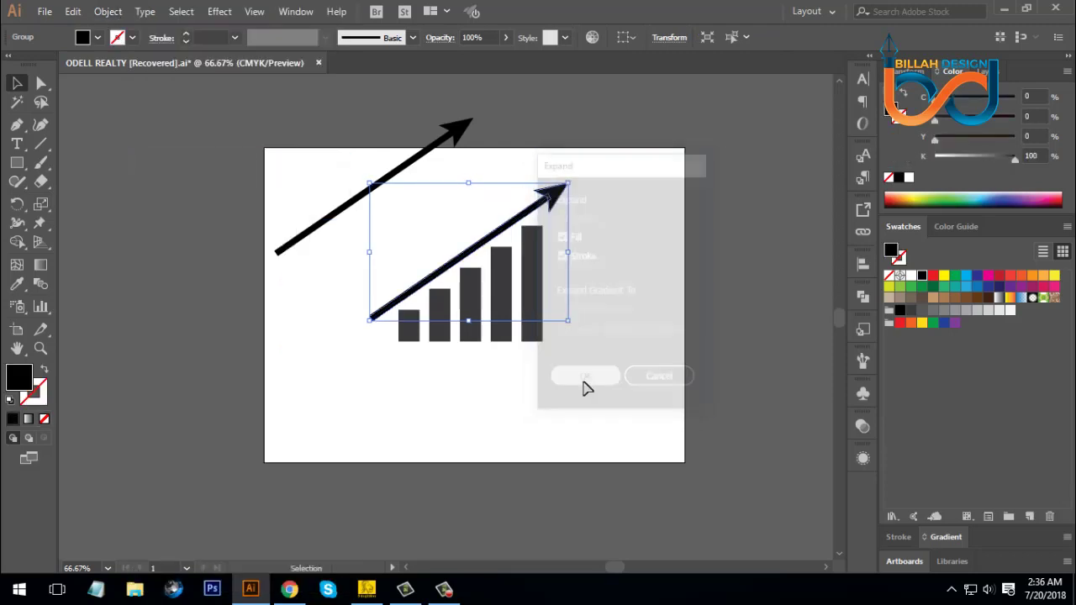
Unite the expanded arrow pieces into one solid shape with Pathfinder.
{"action": "left_click", "coordinate": [628, 279]}
{"action": "left_click", "coordinate": [563, 192]}
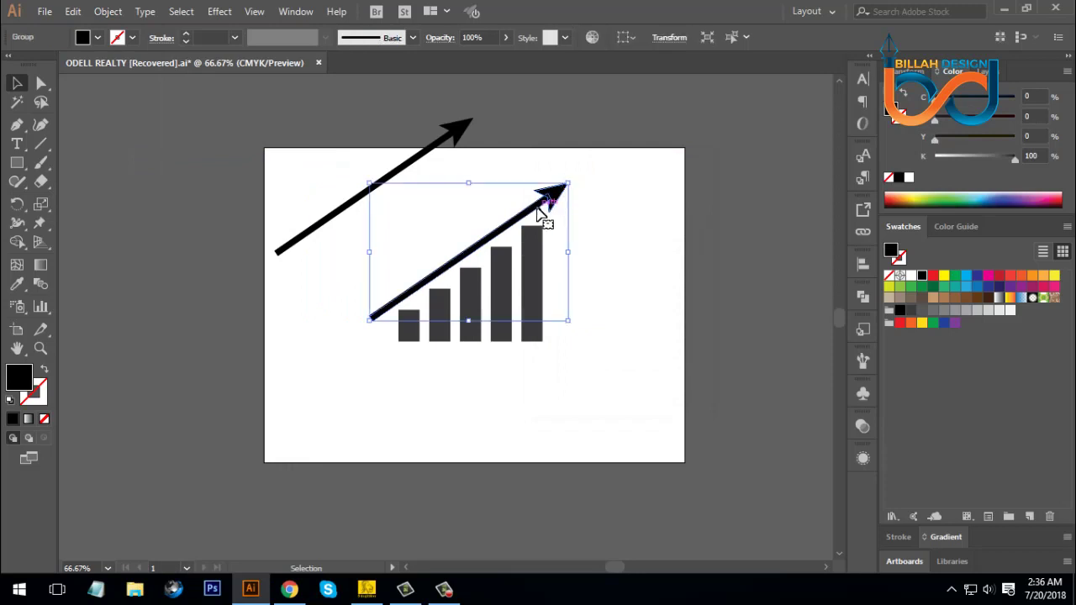
{"action": "left_click", "coordinate": [580, 202]}
{"action": "left_click", "coordinate": [535, 212]}
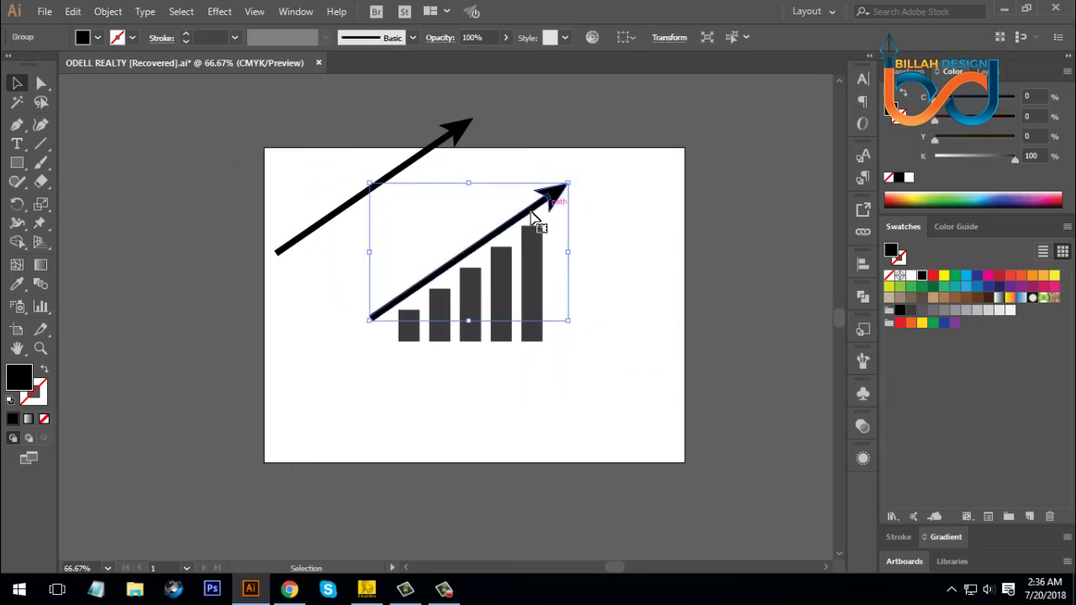
{"action": "left_click", "coordinate": [593, 225]}
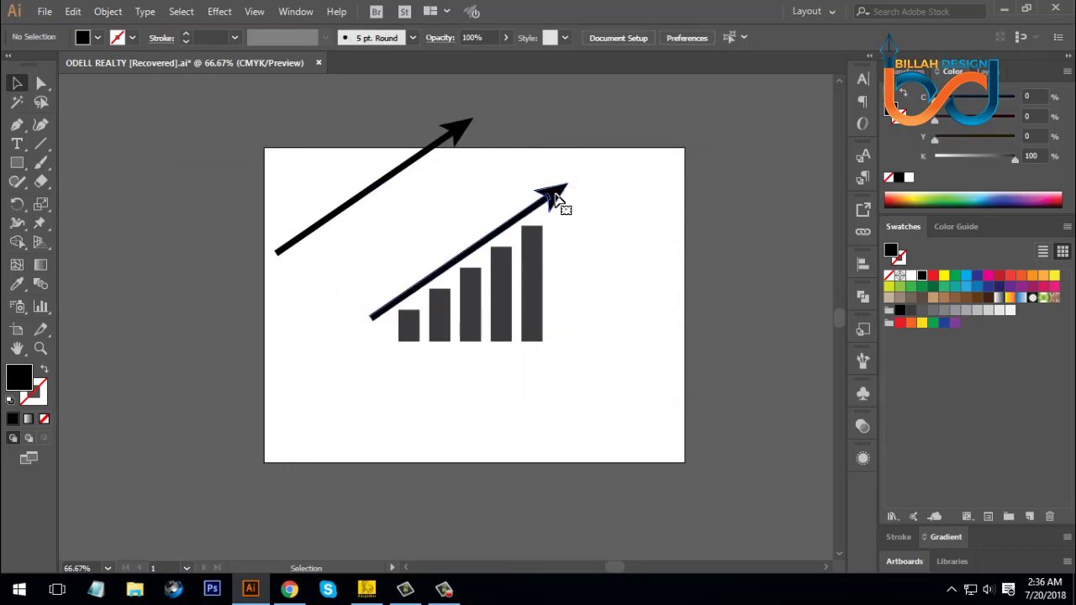
{"action": "left_click", "coordinate": [564, 204]}
{"action": "left_click", "coordinate": [602, 245]}
{"action": "left_click", "coordinate": [564, 200]}
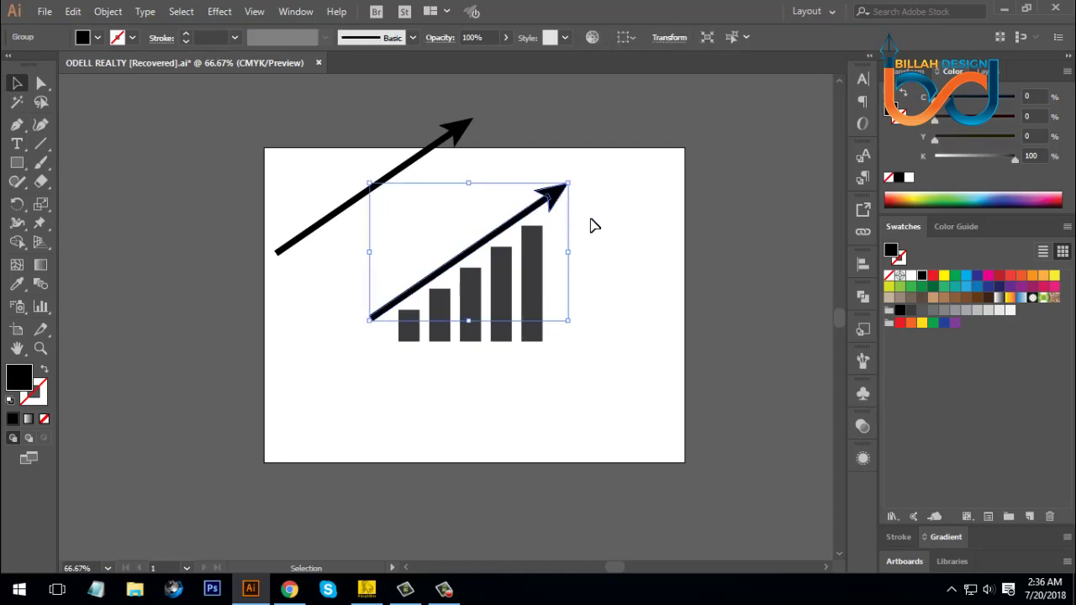
{"action": "left_click", "coordinate": [564, 199]}
{"action": "left_click", "coordinate": [864, 298]}
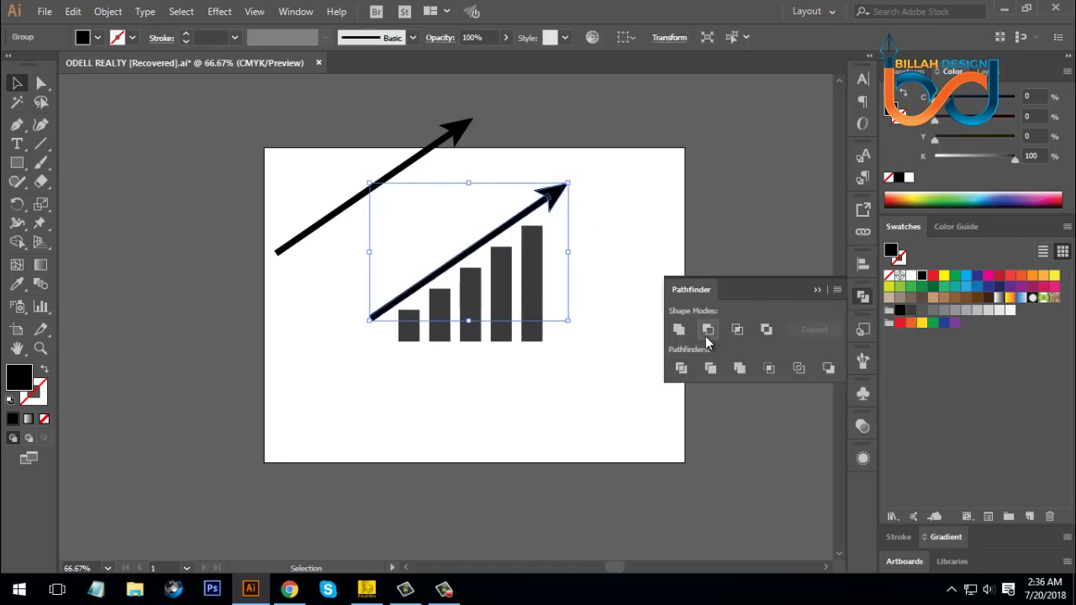
{"action": "left_click", "coordinate": [682, 332]}
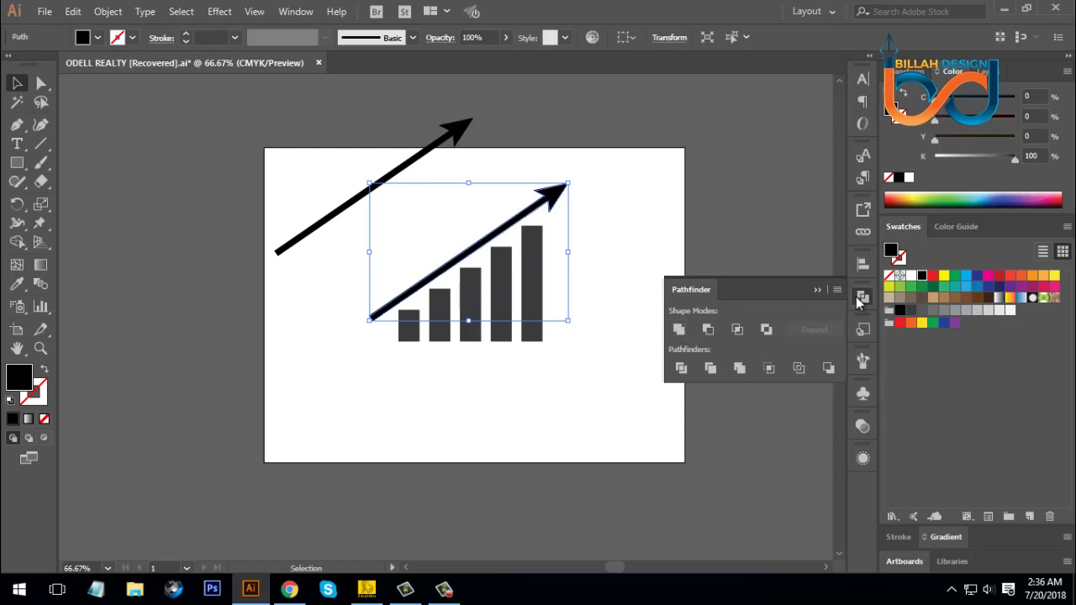
{"action": "left_click", "coordinate": [863, 298]}
{"action": "left_click", "coordinate": [651, 328]}
Move the bars and lower arrow up-right past the artboard edge, and the spare arrow down-right.
{"action": "left_click_drag", "start_coordinate": [610, 363], "coordinate": [622, 358]}
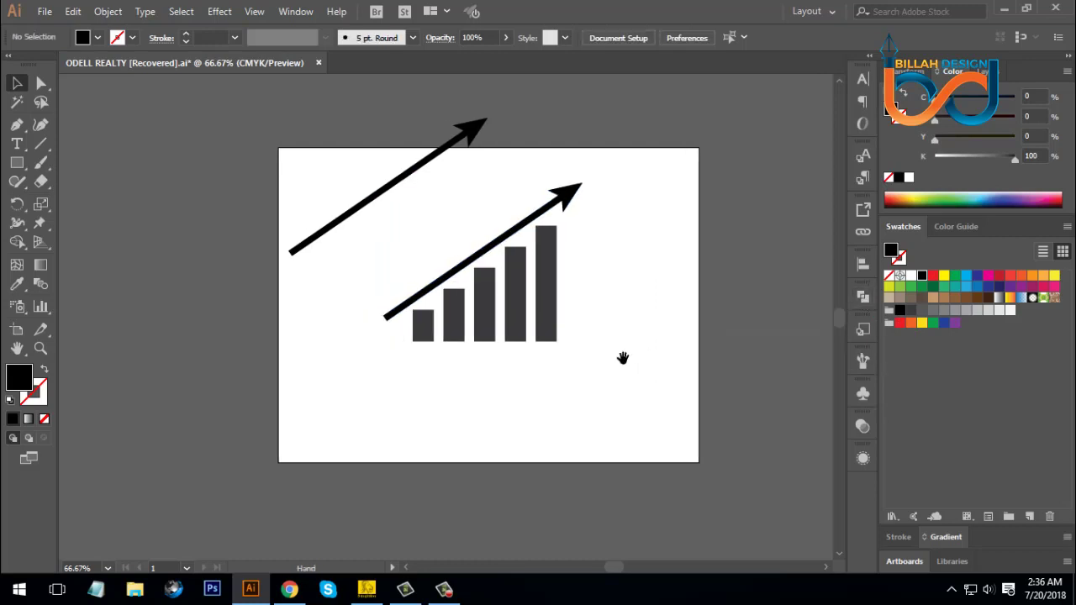
{"action": "left_click", "coordinate": [572, 211]}
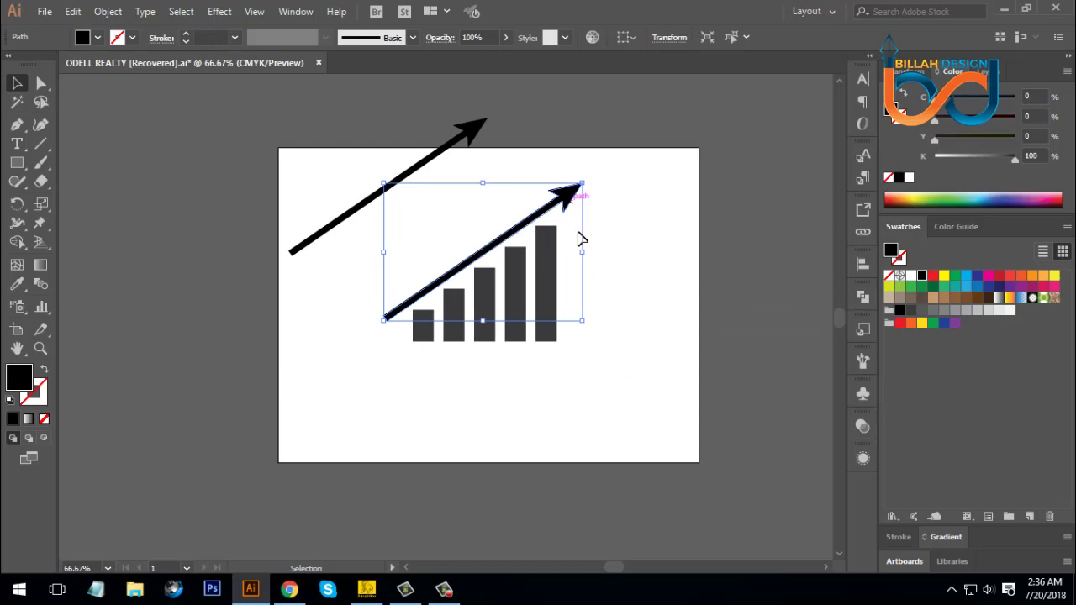
{"action": "left_click", "coordinate": [641, 343]}
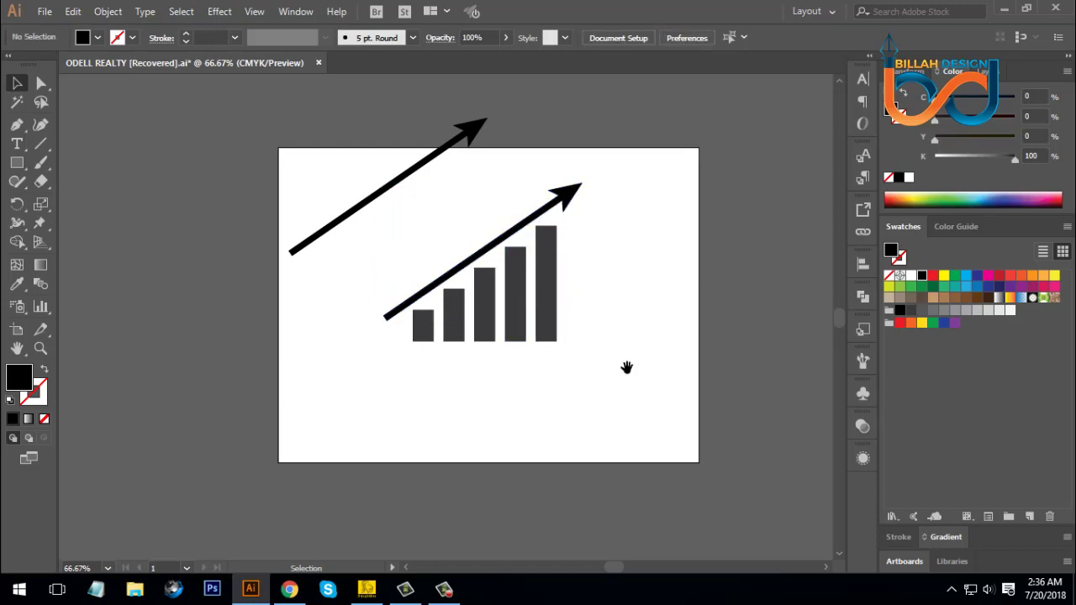
{"action": "left_click_drag", "start_coordinate": [618, 342], "coordinate": [602, 340]}
{"action": "left_click_drag", "start_coordinate": [596, 230], "coordinate": [395, 353]}
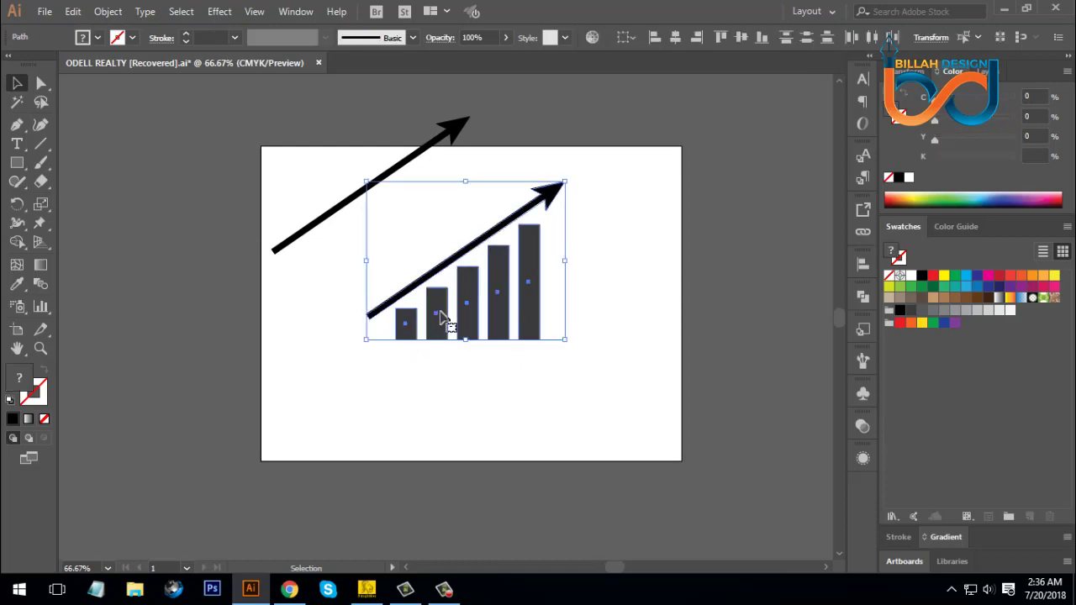
{"action": "left_click_drag", "start_coordinate": [466, 315], "coordinate": [639, 229]}
{"action": "left_click", "coordinate": [470, 264]}
{"action": "left_click_drag", "start_coordinate": [403, 197], "coordinate": [436, 276]}
{"action": "left_click", "coordinate": [436, 276]}
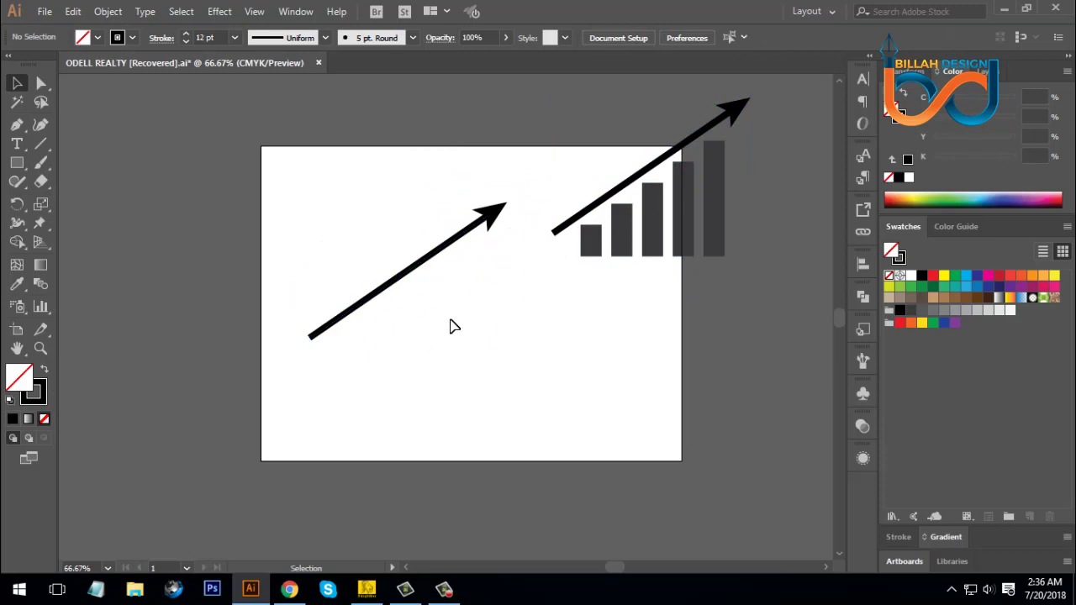
Bend the spare straight arrow into an upward curve with the Anchor Point tool.
{"action": "left_click", "coordinate": [416, 265]}
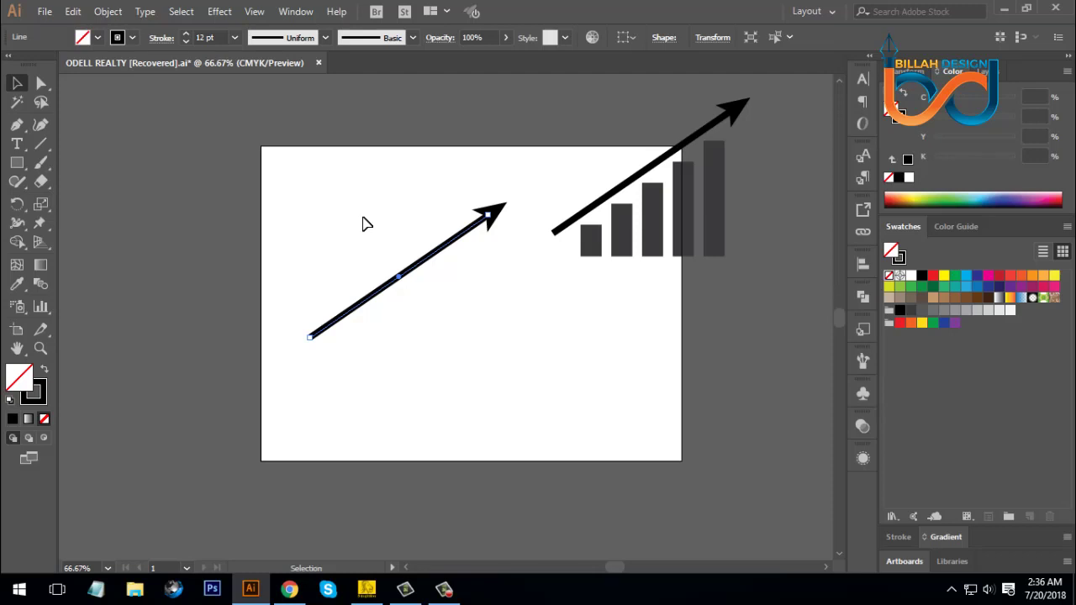
{"action": "left_click", "coordinate": [17, 125]}
{"action": "left_click_drag", "start_coordinate": [17, 125], "coordinate": [200, 159]}
{"action": "left_click_drag", "start_coordinate": [80, 144], "coordinate": [120, 115]}
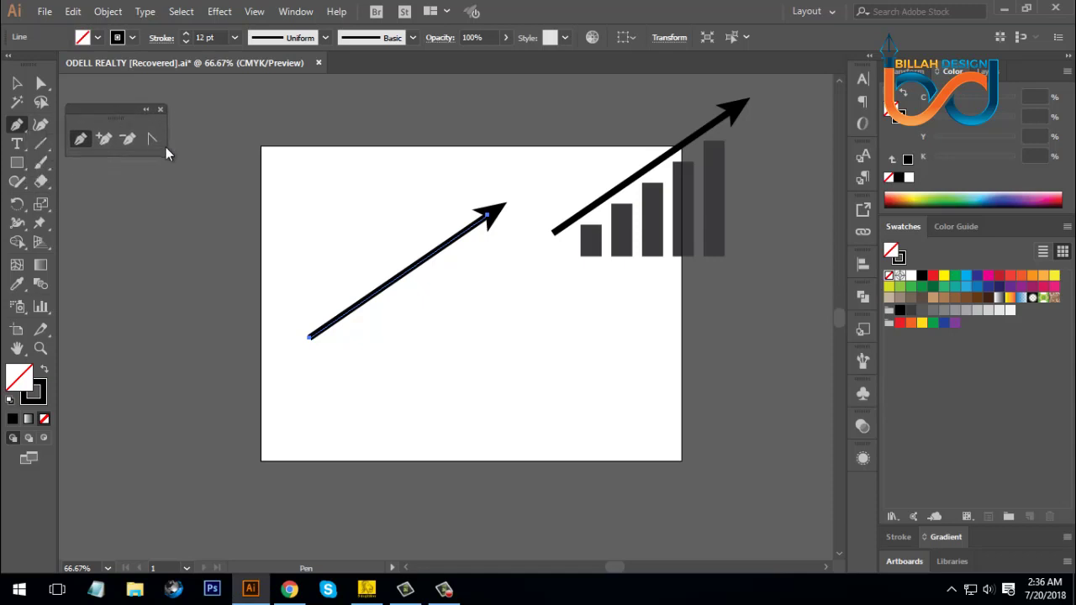
{"action": "left_click", "coordinate": [152, 138]}
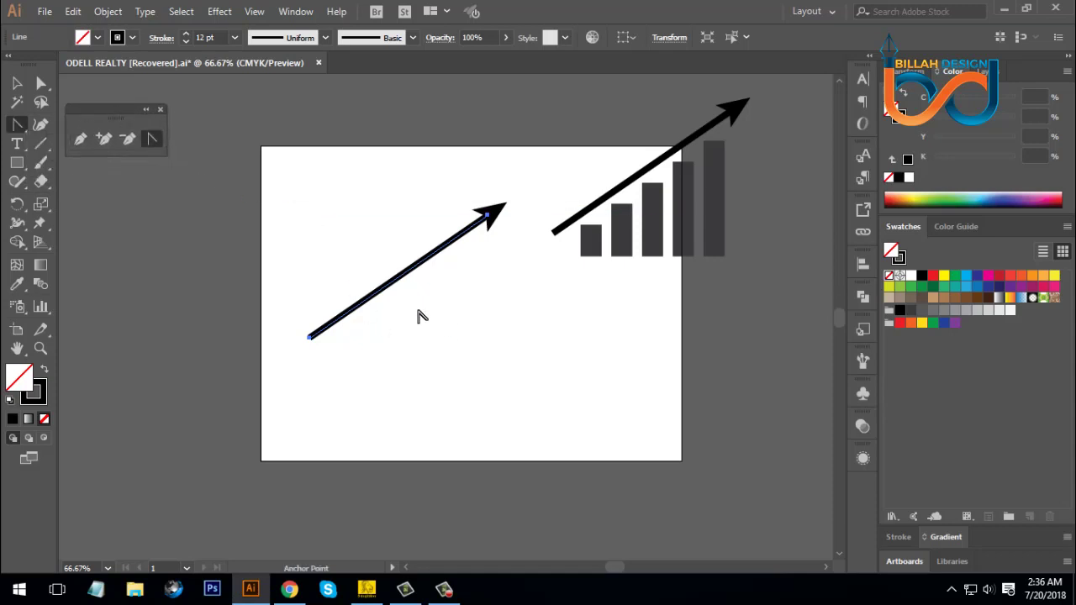
{"action": "left_click_drag", "start_coordinate": [403, 286], "coordinate": [433, 343]}
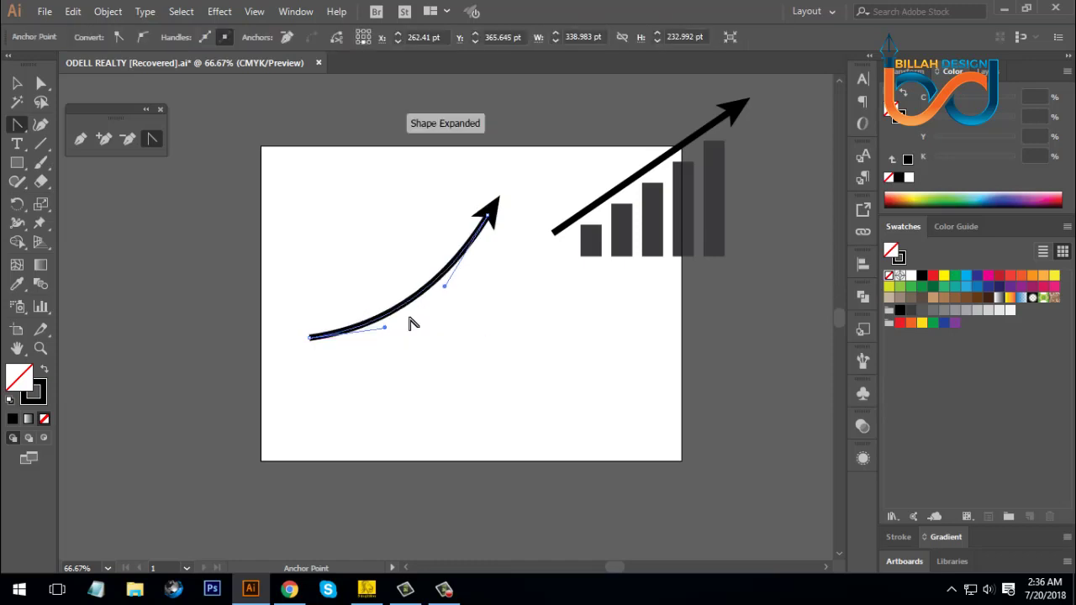
{"action": "left_click_drag", "start_coordinate": [445, 287], "coordinate": [458, 291]}
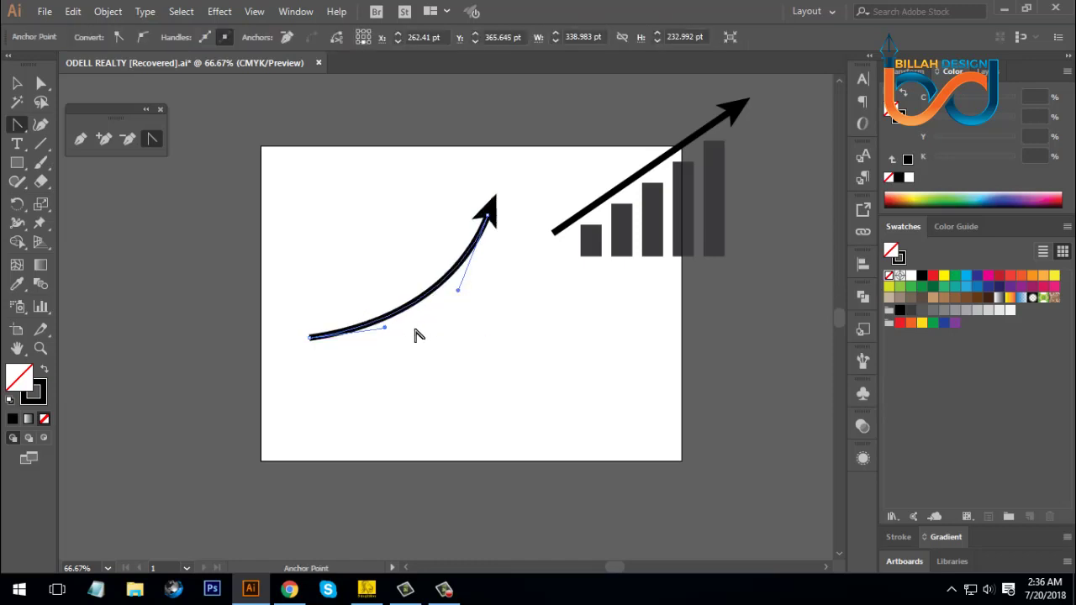
{"action": "left_click_drag", "start_coordinate": [385, 328], "coordinate": [390, 340]}
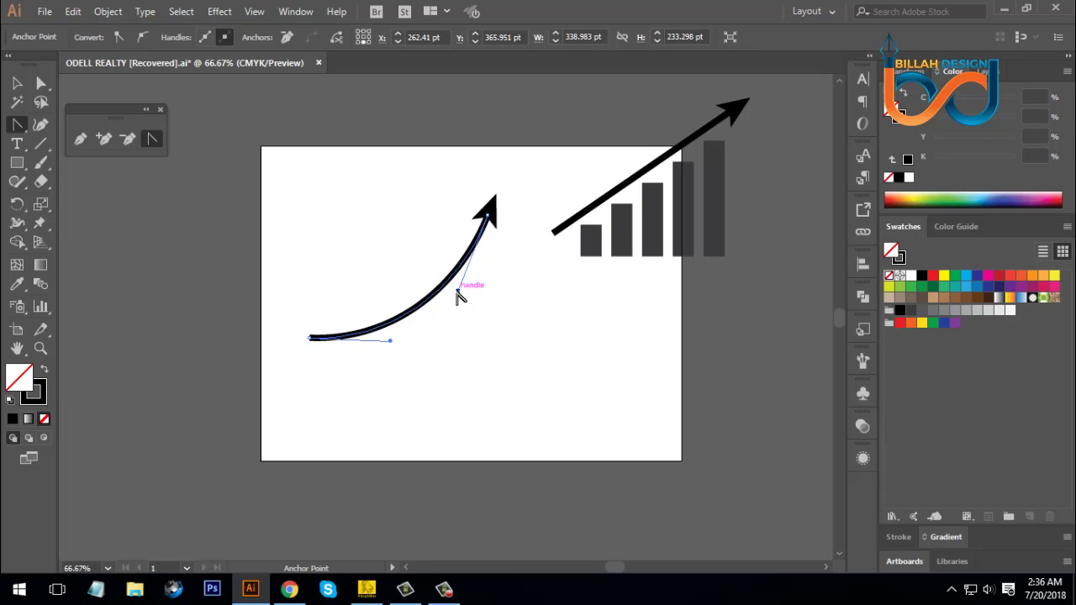
{"action": "mouse_move", "coordinate": [458, 291]}
{"action": "left_mouse_down"}
{"action": "mouse_move", "coordinate": [477, 296]}
{"action": "mouse_move", "coordinate": [469, 298]}
{"action": "left_mouse_up"}
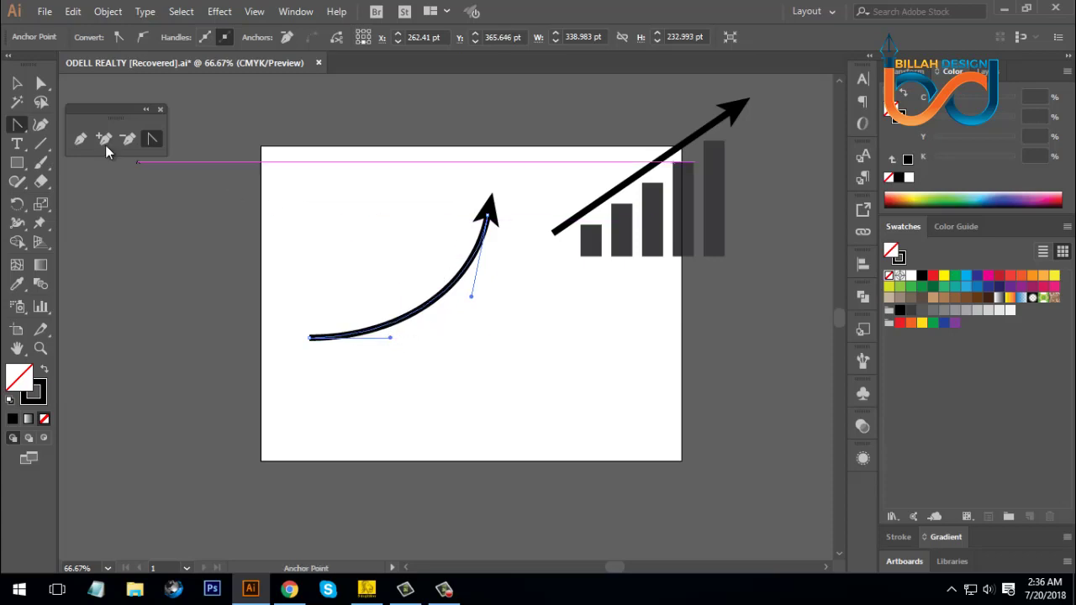
Bring a copy of the five dark bars onto the artboard and place the curved arrow over them.
{"action": "left_click", "coordinate": [17, 83]}
{"action": "left_click", "coordinate": [476, 392]}
{"action": "left_click_drag", "start_coordinate": [439, 305], "coordinate": [496, 360]}
{"action": "left_click_drag", "start_coordinate": [534, 326], "coordinate": [740, 239]}
{"action": "left_click_drag", "start_coordinate": [672, 252], "coordinate": [434, 371]}
{"action": "left_click", "coordinate": [423, 229]}
{"action": "left_click_drag", "start_coordinate": [402, 211], "coordinate": [453, 239]}
{"action": "left_click", "coordinate": [564, 348]}
{"action": "left_click", "coordinate": [584, 345]}
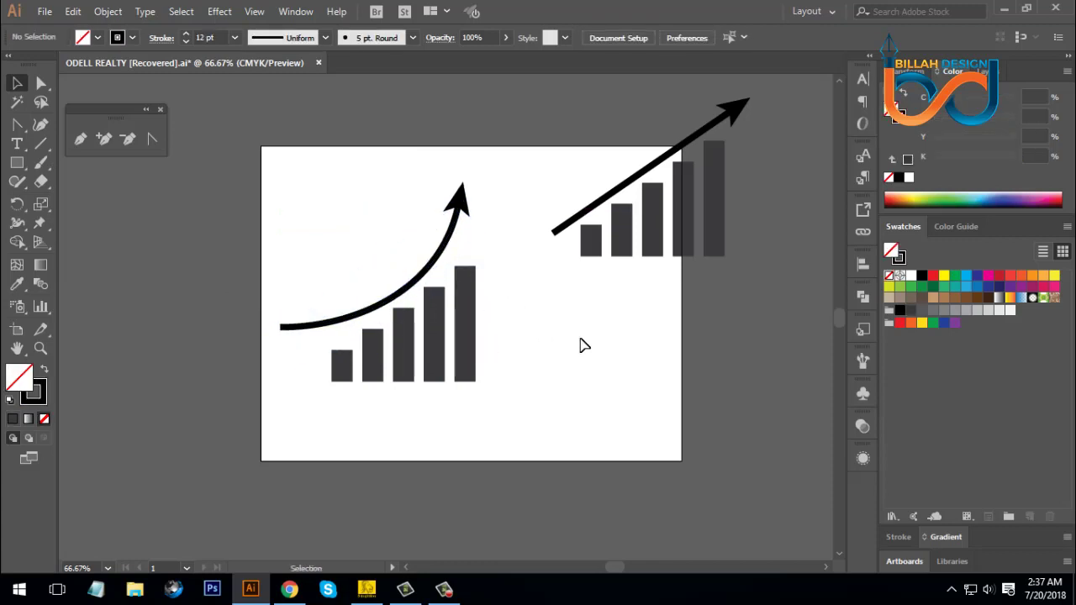
Move the five bars to the artboard's lower right and place the curved arrow above-left of them.
{"action": "left_click_drag", "start_coordinate": [442, 256], "coordinate": [469, 290]}
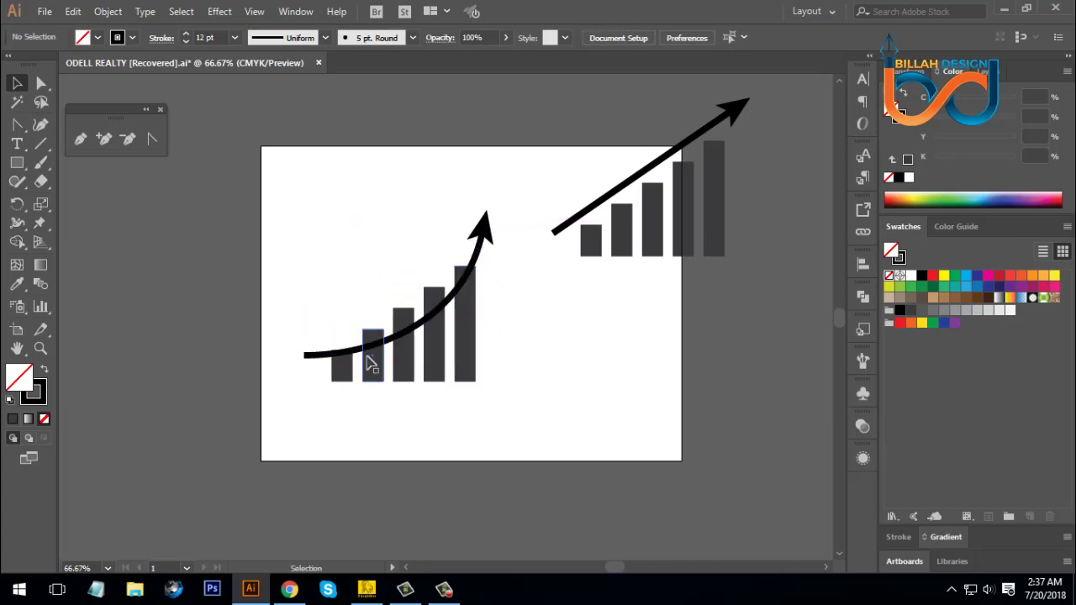
{"action": "key", "text": "space"}
{"action": "mouse_move", "coordinate": [550, 362]}
{"action": "left_mouse_down"}
{"action": "mouse_move", "coordinate": [559, 339]}
{"action": "mouse_move", "coordinate": [562, 371]}
{"action": "left_mouse_up"}
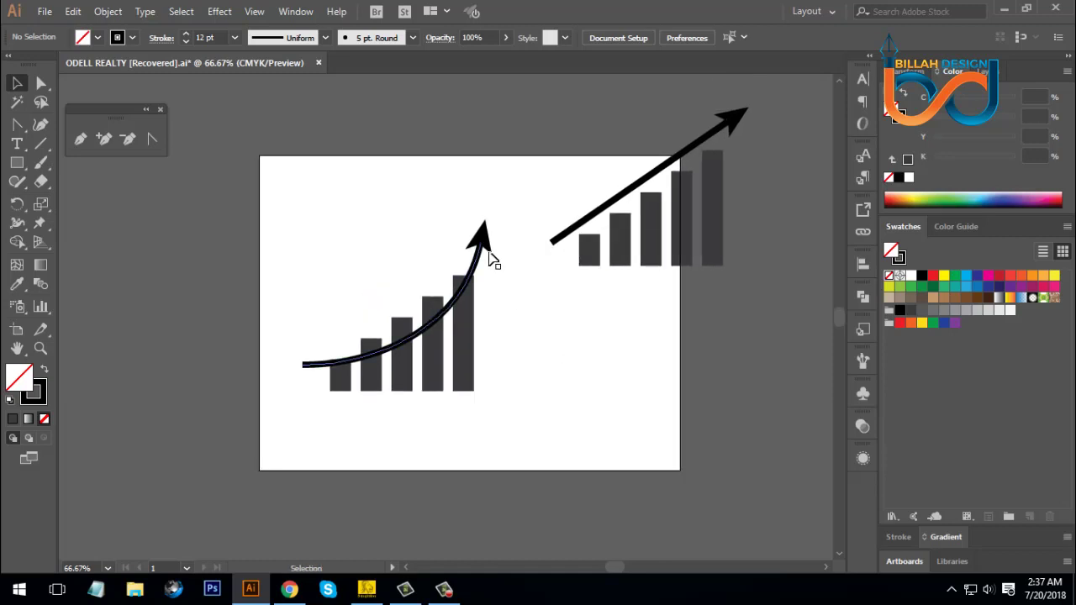
{"action": "left_click_drag", "start_coordinate": [484, 246], "coordinate": [440, 187]}
{"action": "left_click_drag", "start_coordinate": [533, 336], "coordinate": [329, 411]}
{"action": "left_click_drag", "start_coordinate": [374, 380], "coordinate": [558, 396]}
{"action": "left_click", "coordinate": [382, 353]}
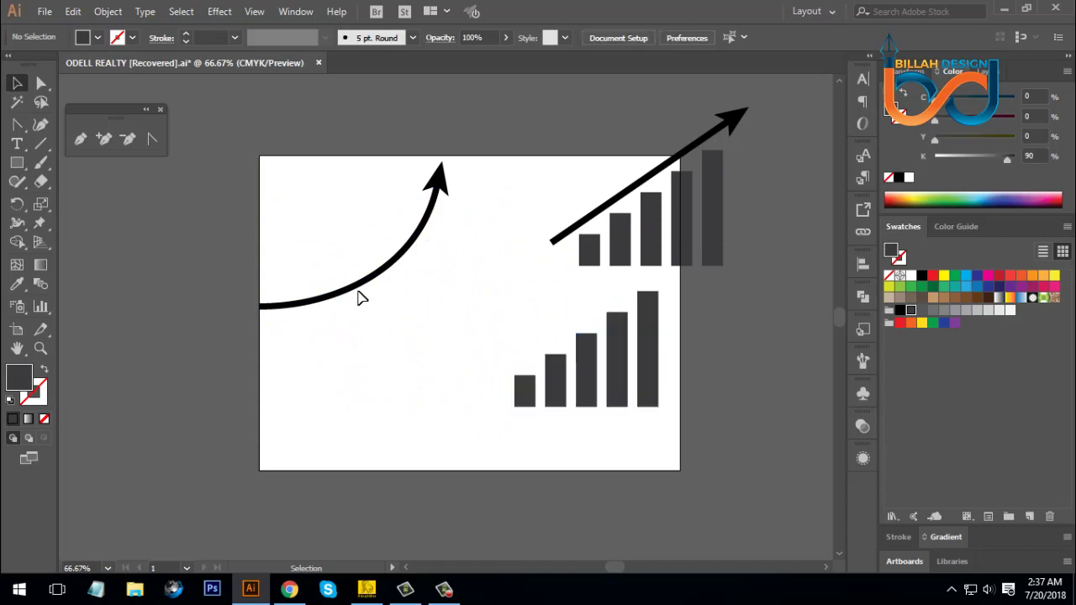
{"action": "left_click_drag", "start_coordinate": [360, 289], "coordinate": [394, 288]}
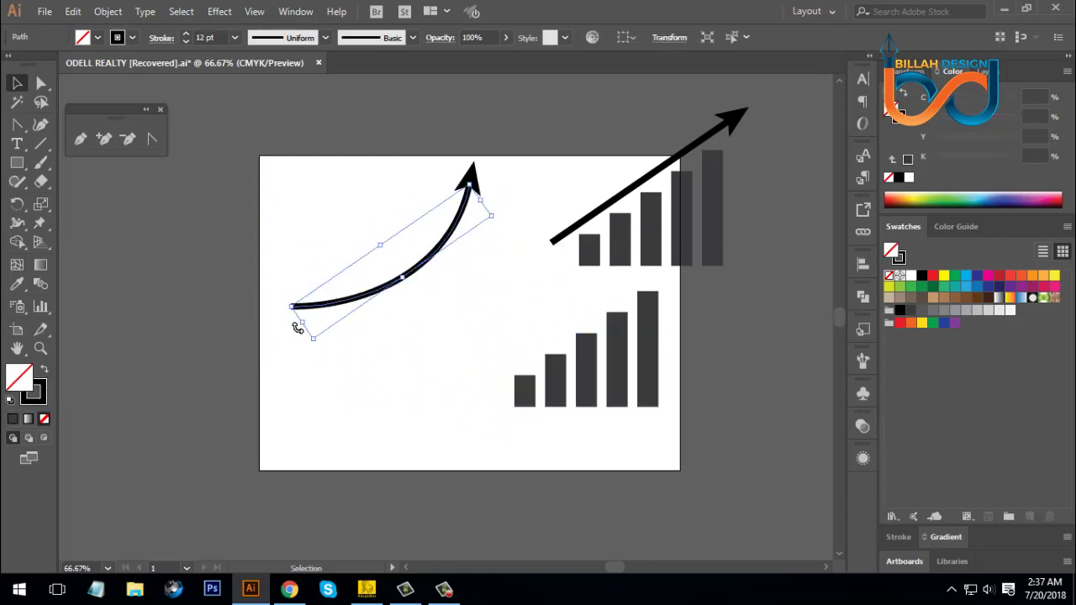
{"action": "left_click", "coordinate": [353, 394]}
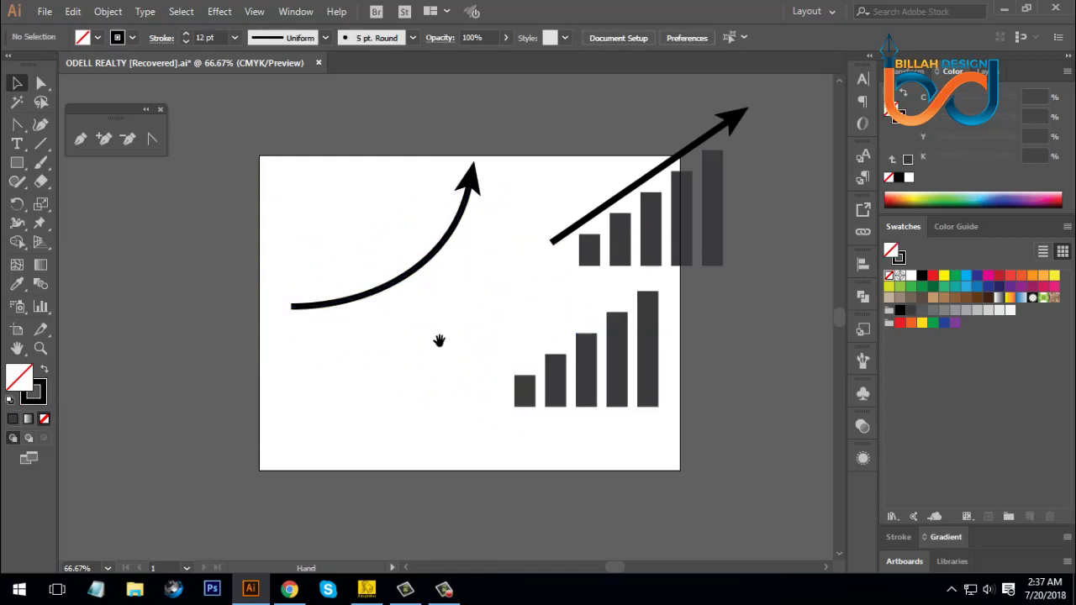
{"action": "left_click_drag", "start_coordinate": [359, 262], "coordinate": [401, 322]}
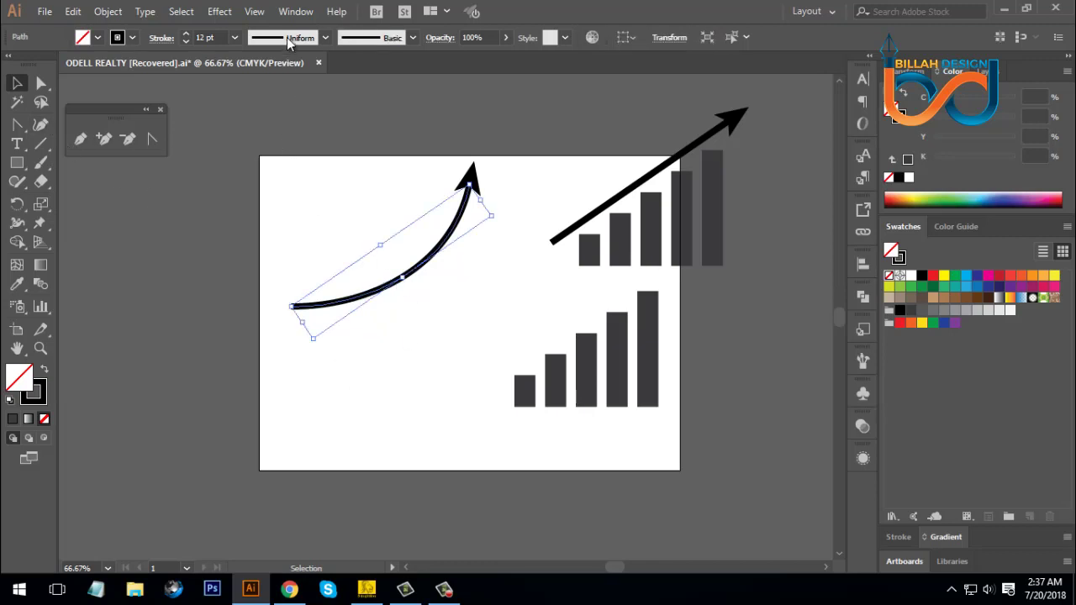
Apply Width Profile 4 so the curved arrow's stroke tapers toward its head.
{"action": "left_click", "coordinate": [325, 37]}
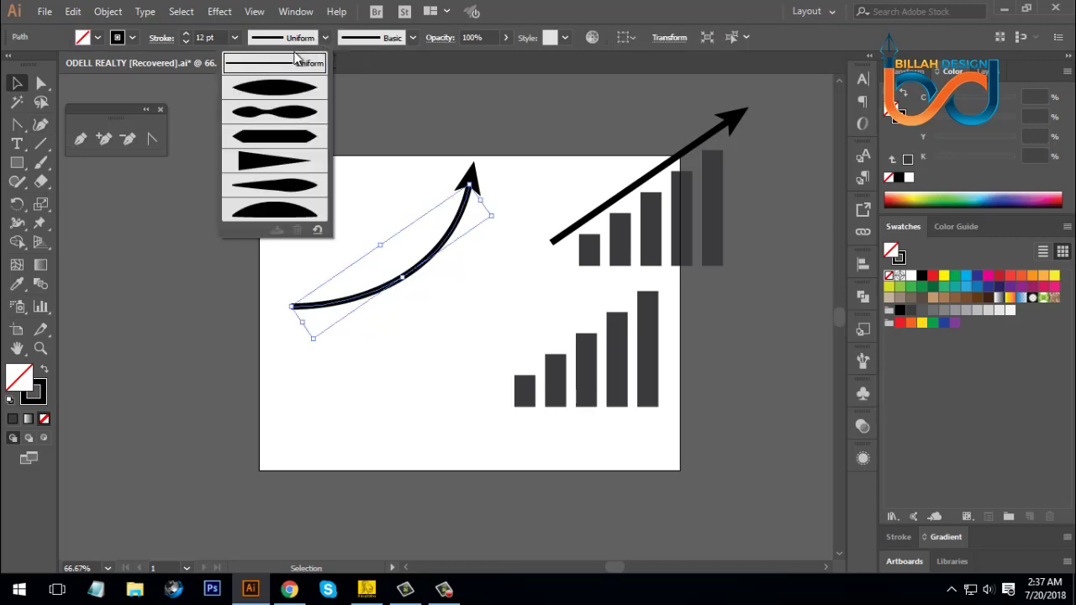
{"action": "left_click", "coordinate": [259, 162]}
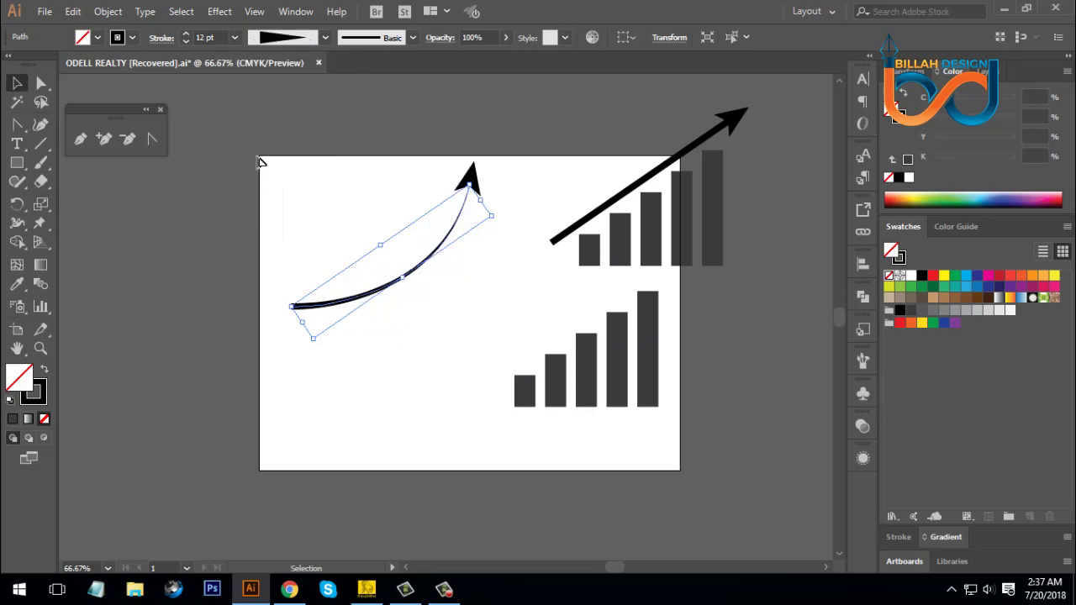
{"action": "left_click", "coordinate": [416, 367]}
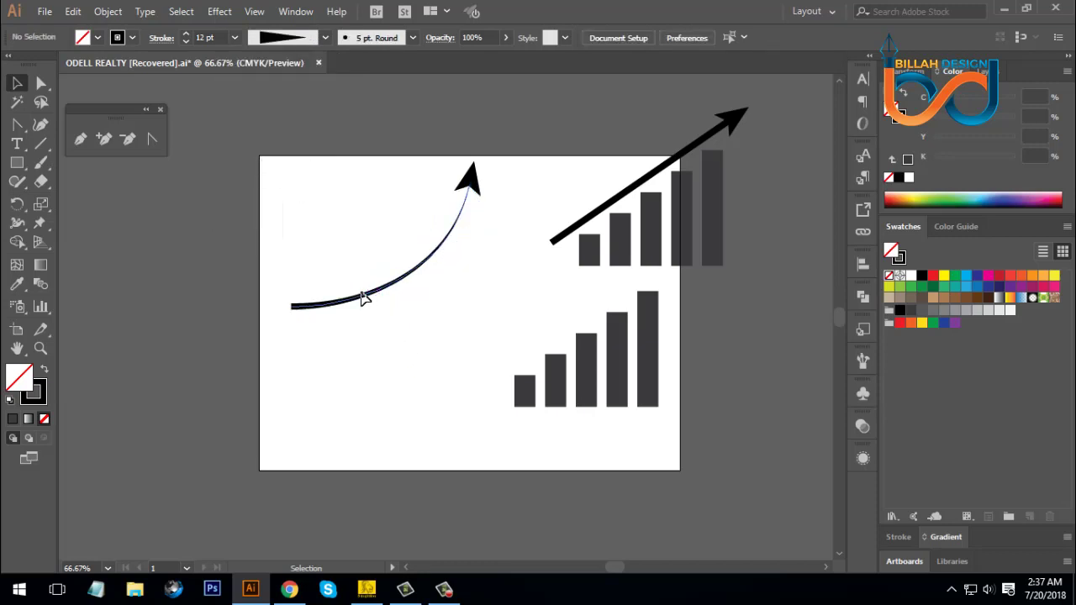
{"action": "left_click_drag", "start_coordinate": [365, 295], "coordinate": [379, 305]}
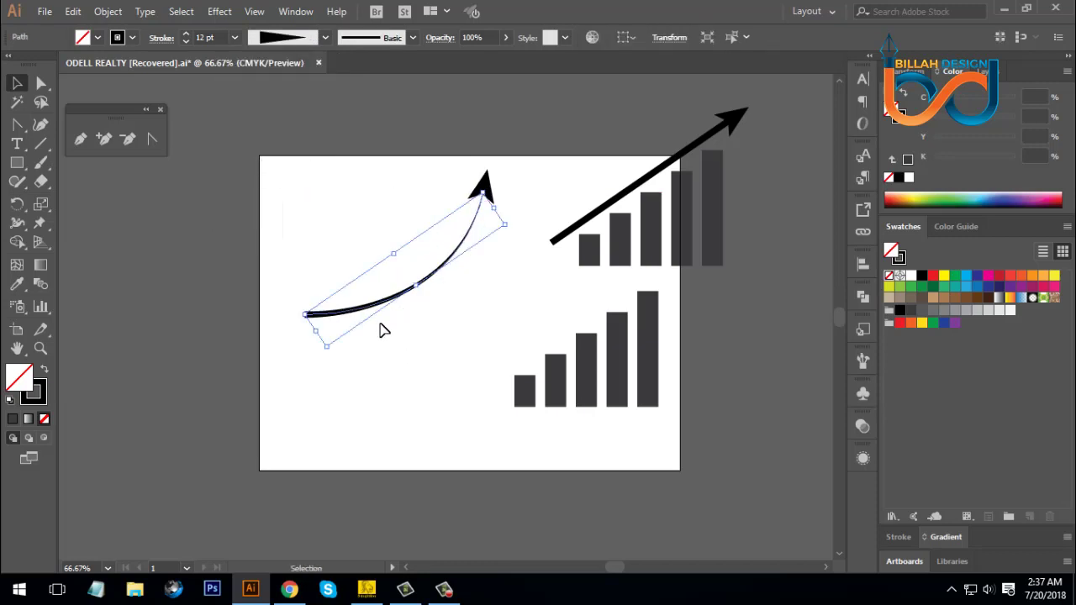
Thicken the arrow's stroke to 24 pt and reposition the arrow.
{"action": "left_click", "coordinate": [186, 35]}
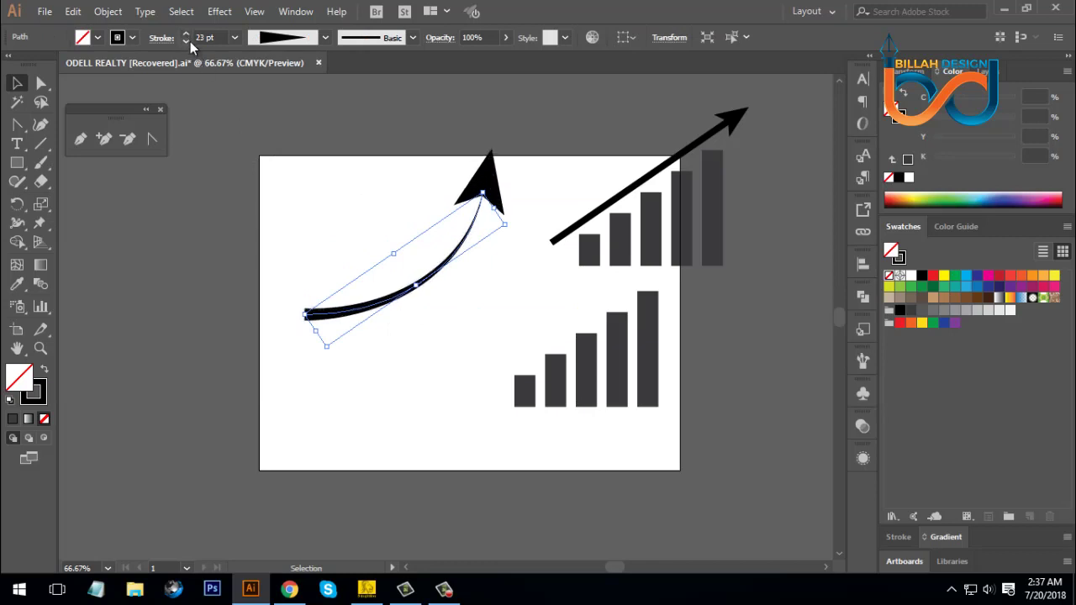
{"action": "left_click", "coordinate": [186, 34]}
{"action": "left_click", "coordinate": [320, 187]}
{"action": "left_click_drag", "start_coordinate": [427, 284], "coordinate": [415, 329]}
{"action": "left_click_drag", "start_coordinate": [475, 224], "coordinate": [479, 216]}
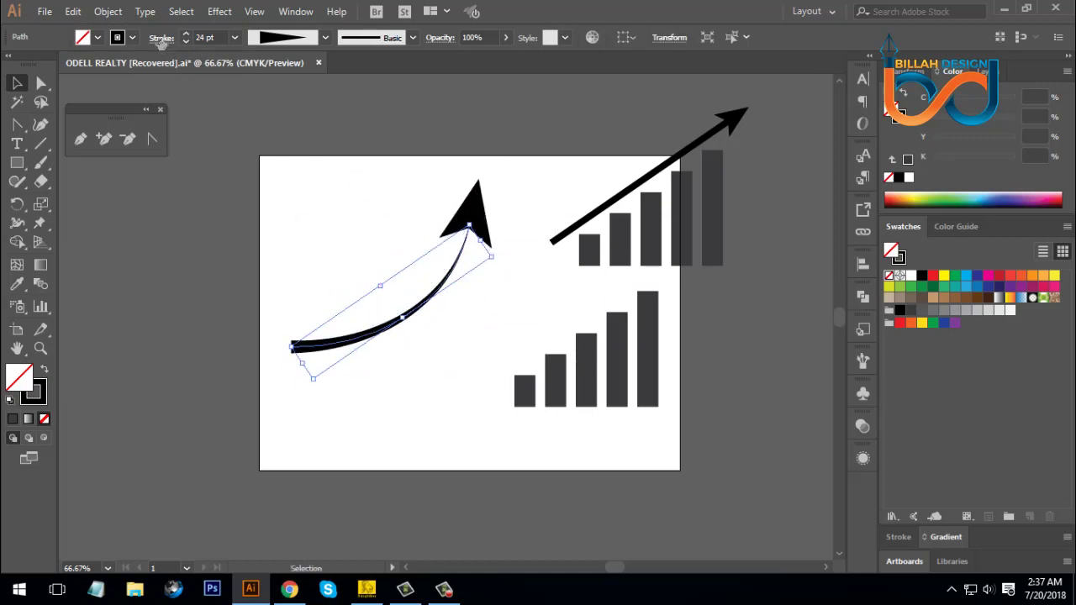
Shrink the end arrowhead's scale to 37% in the Stroke panel.
{"action": "left_click", "coordinate": [161, 39]}
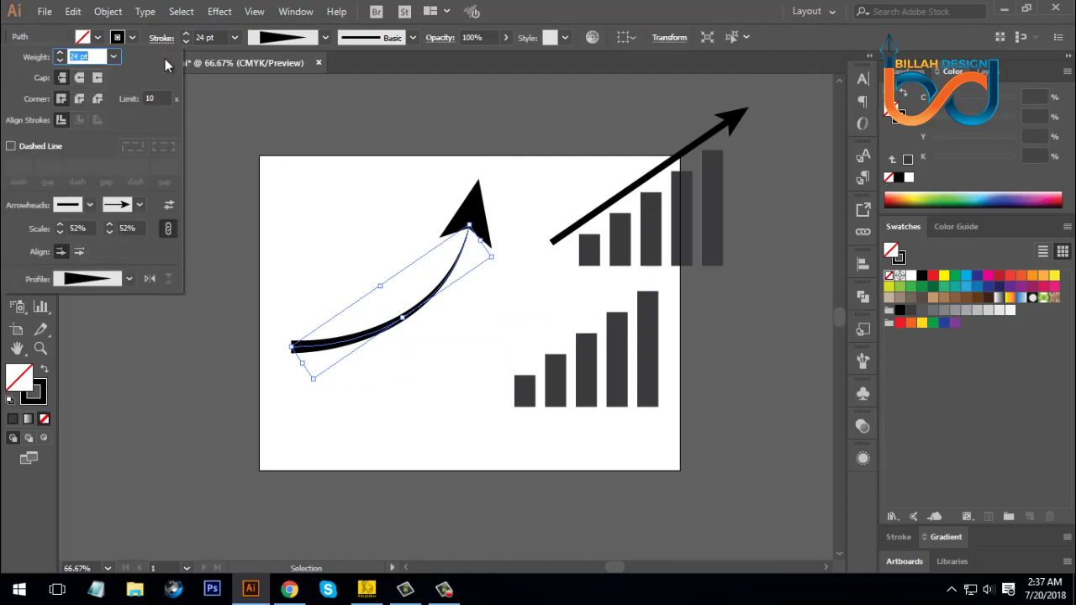
{"action": "left_click", "coordinate": [137, 228]}
{"action": "key", "text": "Down"}
{"action": "key", "text": "Down"}
{"action": "key", "text": "Down"}
{"action": "key", "text": "Down"}
{"action": "key", "text": "Down"}
{"action": "key", "text": "Down"}
{"action": "key", "text": "Down"}
{"action": "key", "text": "Down"}
{"action": "key", "text": "Down"}
{"action": "key", "text": "Down"}
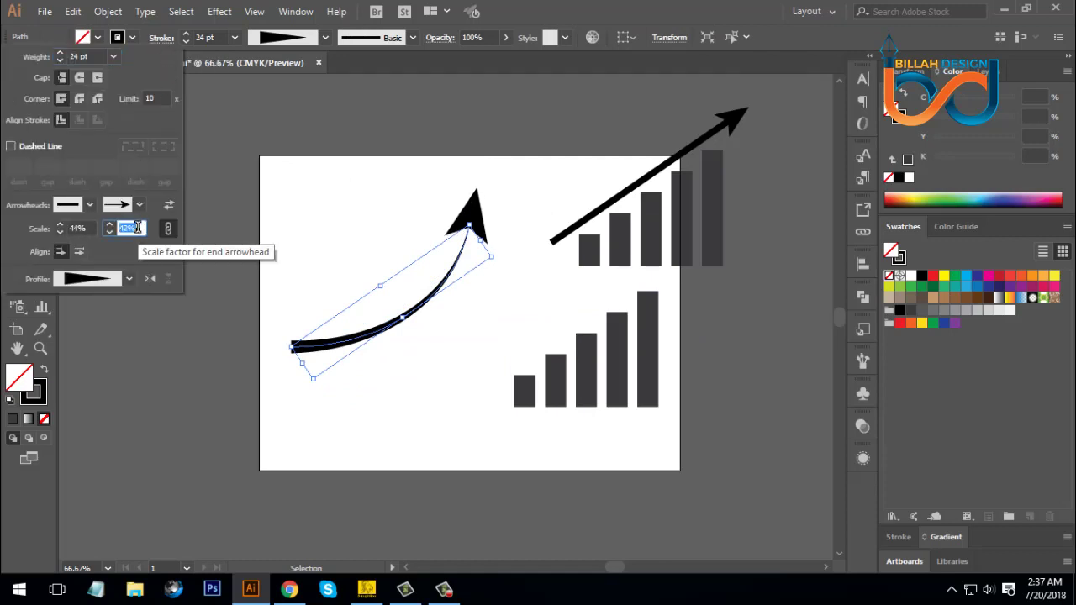
{"action": "key", "text": "Down"}
{"action": "key", "text": "Down"}
{"action": "key", "text": "Down"}
{"action": "key", "text": "Down"}
{"action": "key", "text": "Down"}
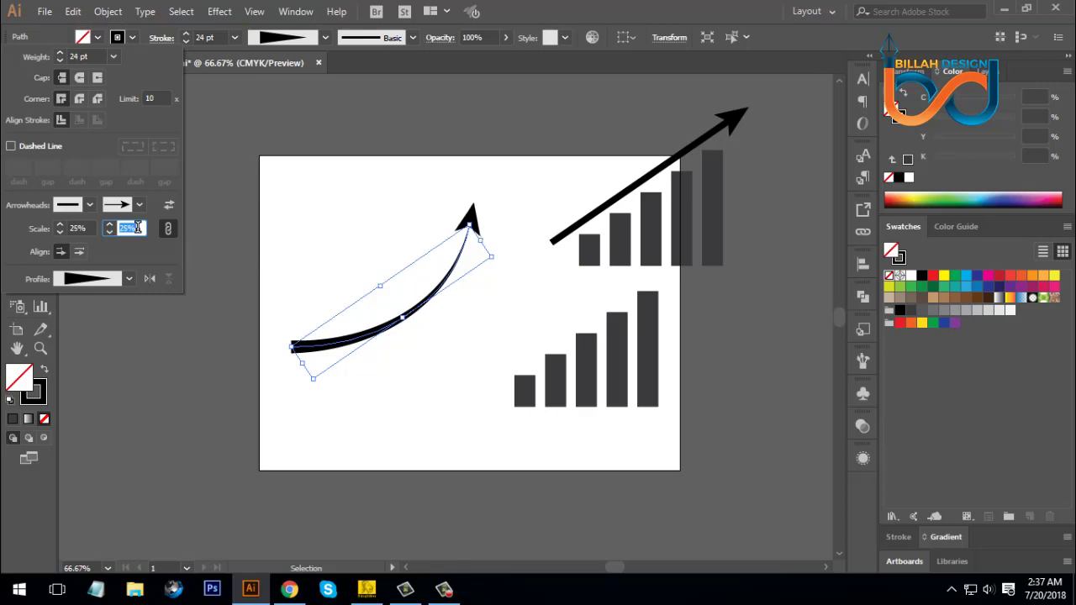
{"action": "left_click", "coordinate": [451, 396]}
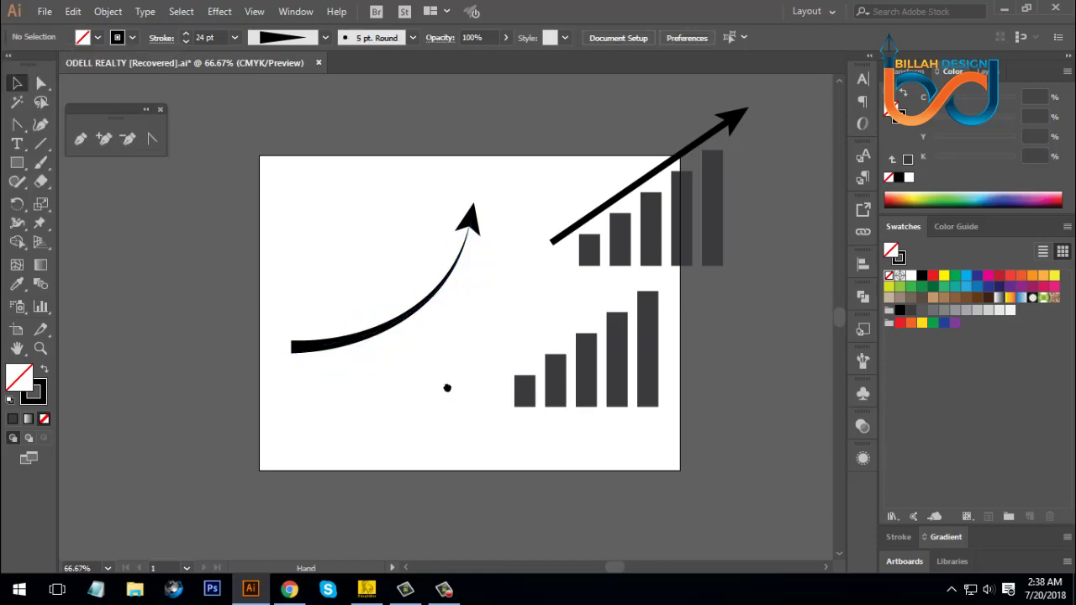
Raise the curved arrow's stroke weight to 30 pt.
{"action": "left_click_drag", "start_coordinate": [448, 387], "coordinate": [438, 374]}
{"action": "left_click", "coordinate": [388, 312]}
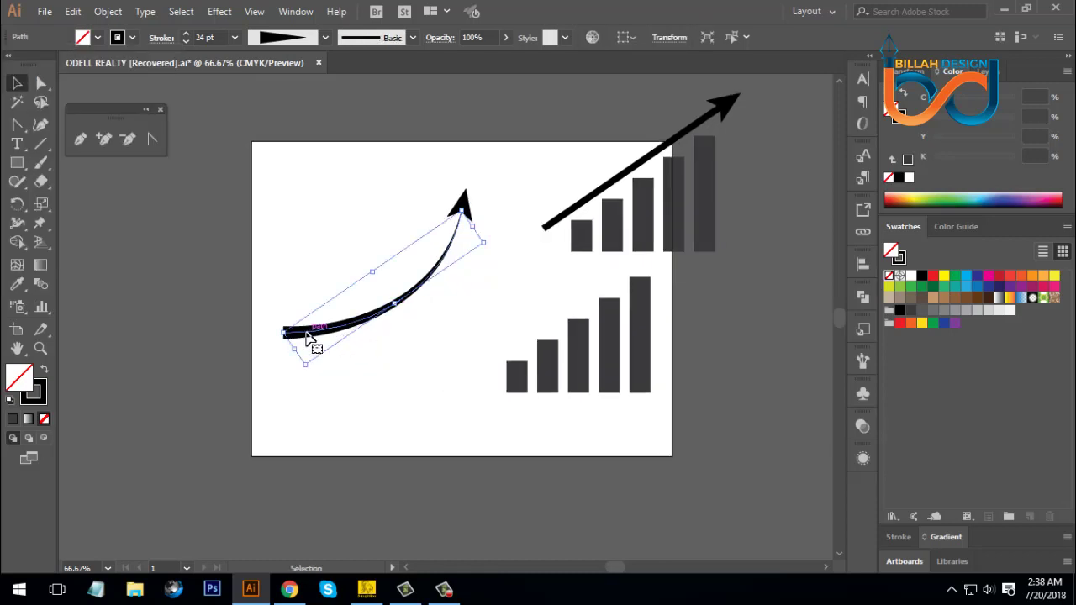
{"action": "left_click", "coordinate": [187, 34]}
{"action": "left_click", "coordinate": [187, 34]}
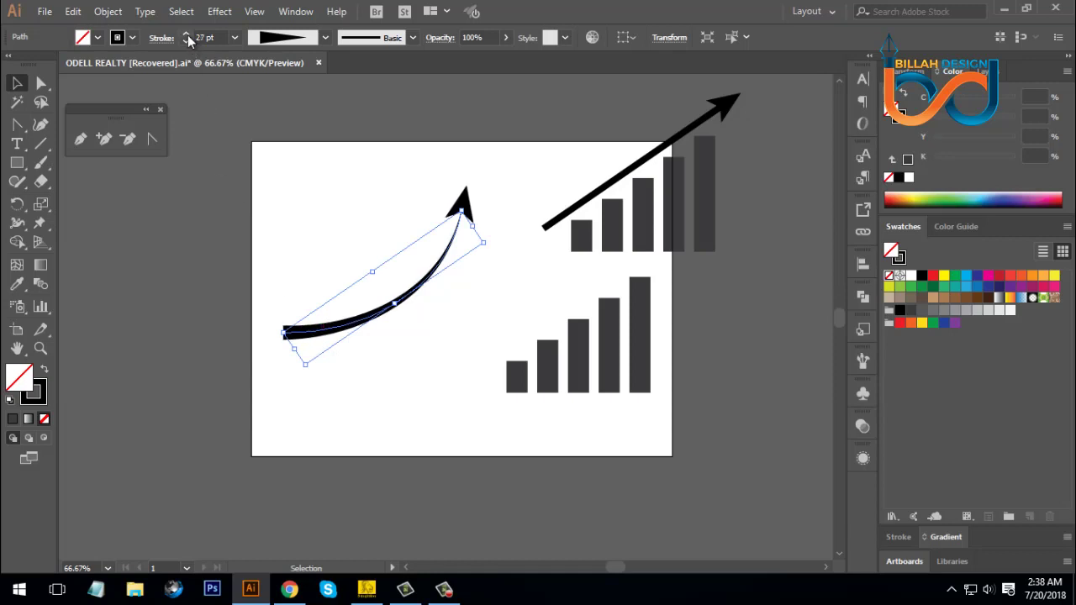
{"action": "left_click", "coordinate": [187, 35]}
{"action": "left_click", "coordinate": [187, 35]}
{"action": "left_click", "coordinate": [187, 34]}
{"action": "left_click", "coordinate": [441, 369]}
{"action": "left_click_drag", "start_coordinate": [443, 370], "coordinate": [457, 369]}
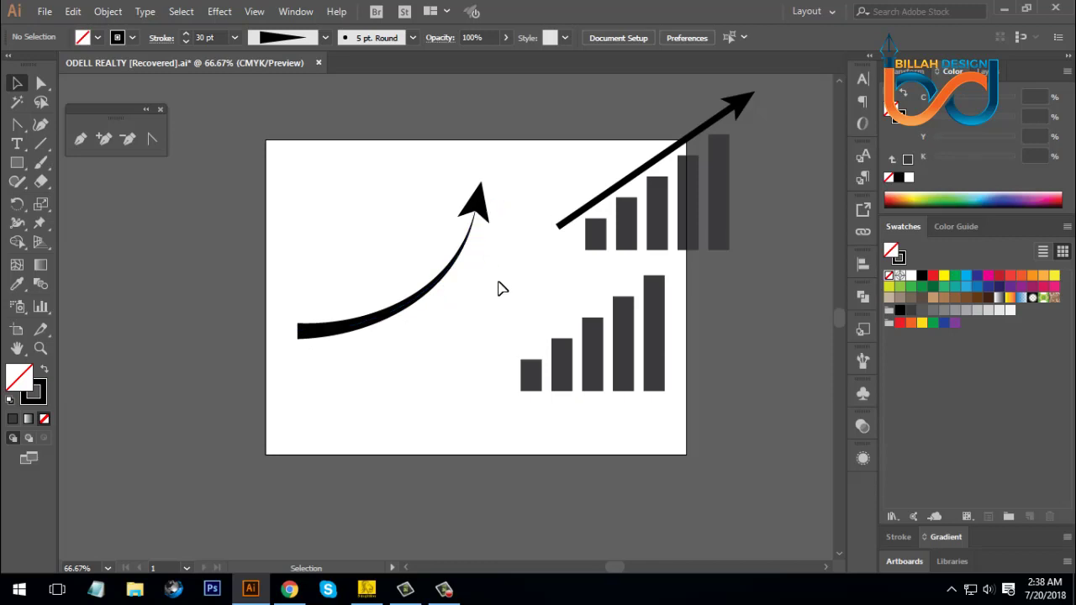
{"action": "scroll", "coordinate": [505, 297], "scroll_direction": "up", "scroll_amount": 1}
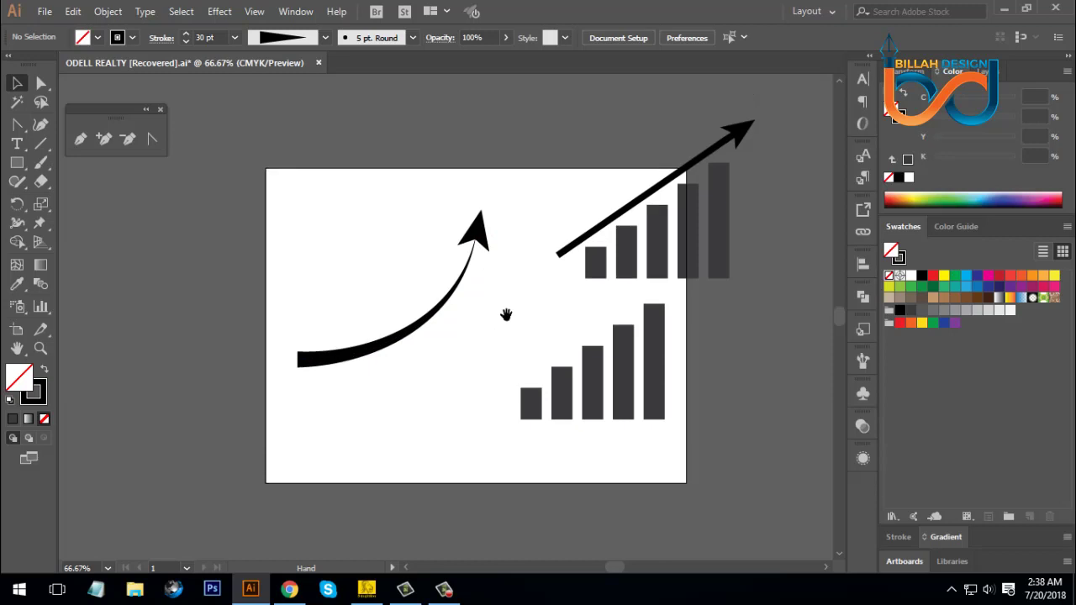
{"action": "left_click", "coordinate": [471, 274]}
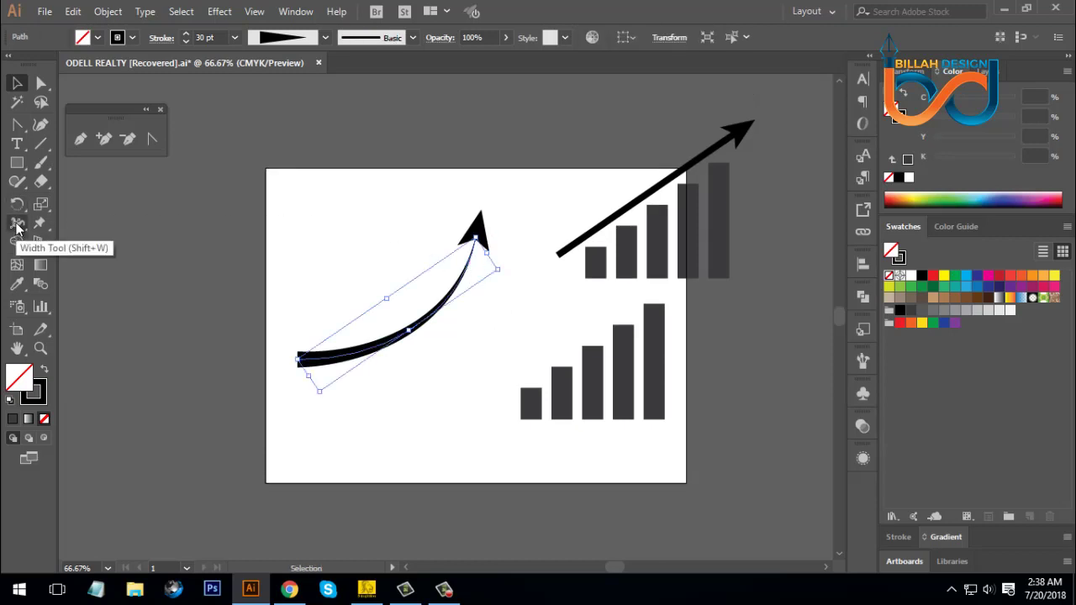
Widen the stroke to about 9 pt just below the arrowhead using the Width Tool.
{"action": "left_click", "coordinate": [17, 225]}
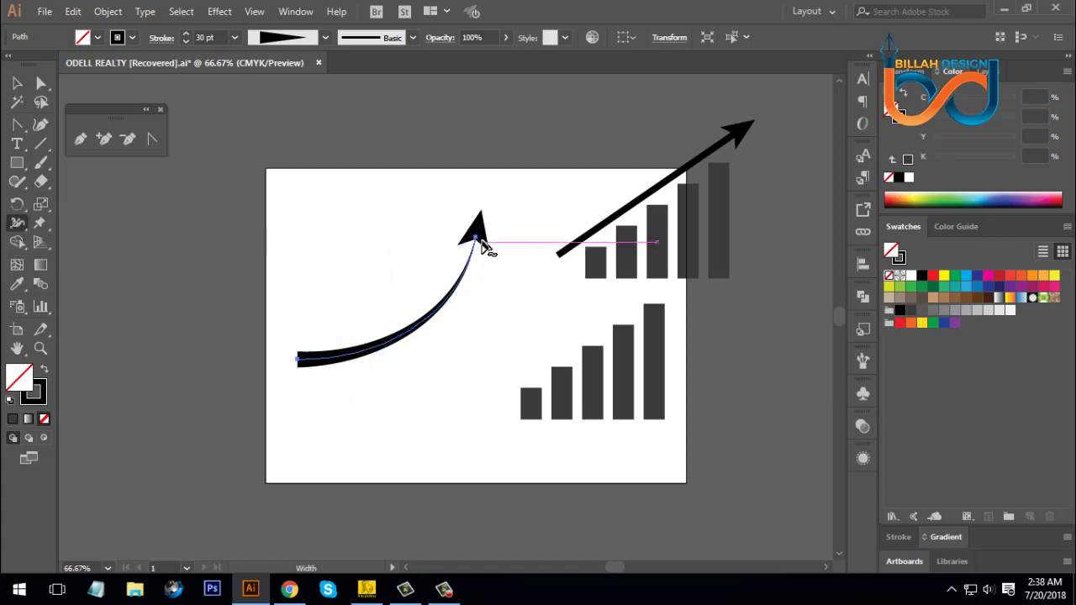
{"action": "mouse_move", "coordinate": [482, 244]}
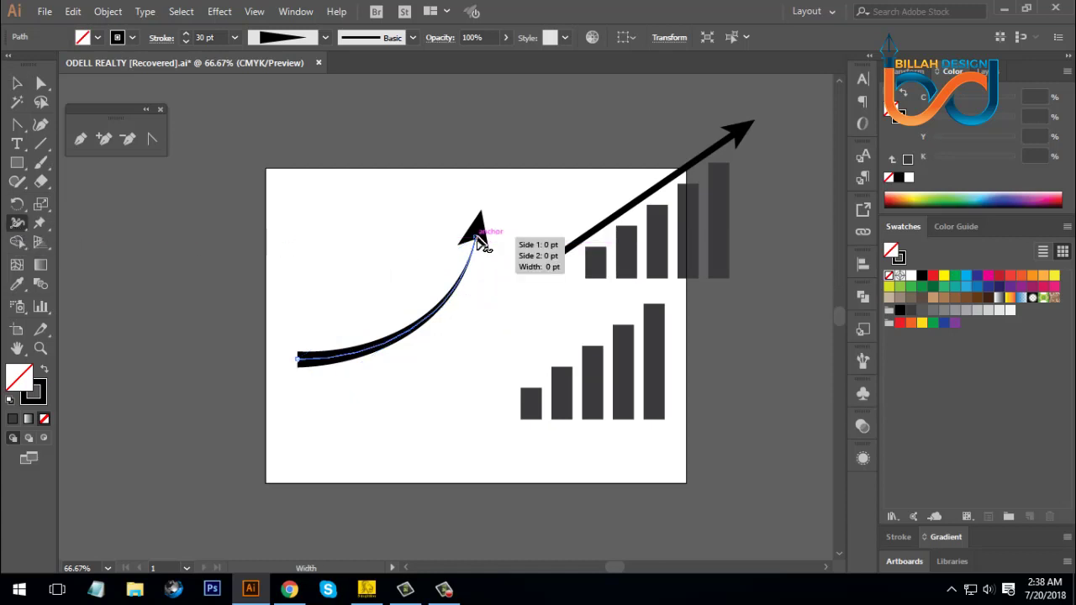
{"action": "mouse_move", "coordinate": [483, 244]}
{"action": "left_mouse_down"}
{"action": "mouse_move", "coordinate": [507, 244]}
{"action": "mouse_move", "coordinate": [477, 241]}
{"action": "left_mouse_up"}
{"action": "key", "text": "v"}
{"action": "left_click", "coordinate": [395, 222]}
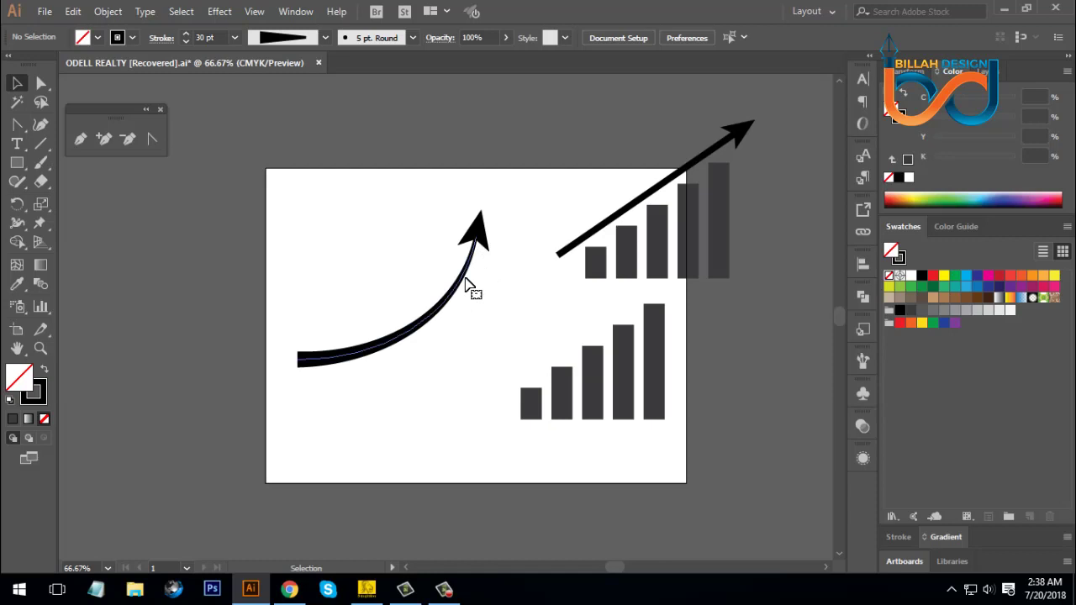
{"action": "left_click", "coordinate": [476, 252]}
{"action": "left_click", "coordinate": [498, 318]}
{"action": "left_click", "coordinate": [396, 353]}
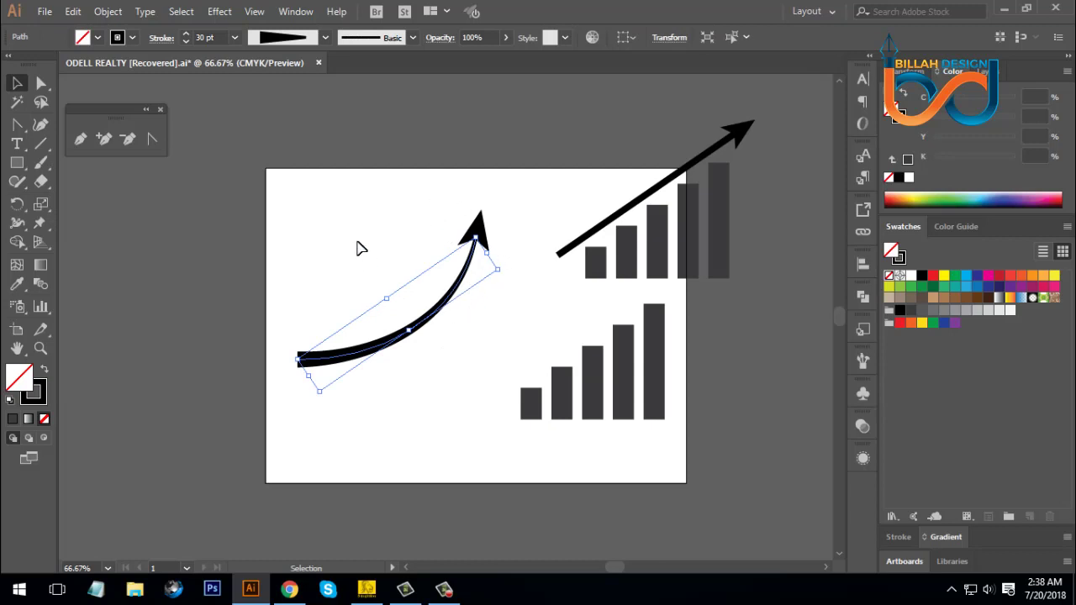
Expand the curved arrow's appearance, unite it with Pathfinder, and move it up-left.
{"action": "left_click", "coordinate": [110, 12]}
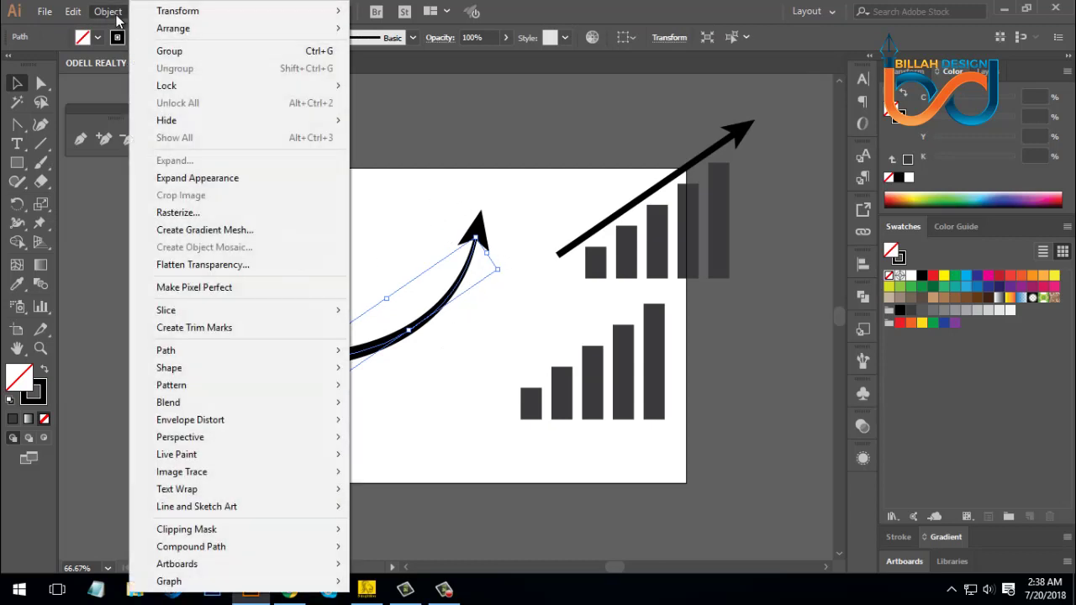
{"action": "left_click", "coordinate": [206, 183]}
{"action": "left_click", "coordinate": [402, 283]}
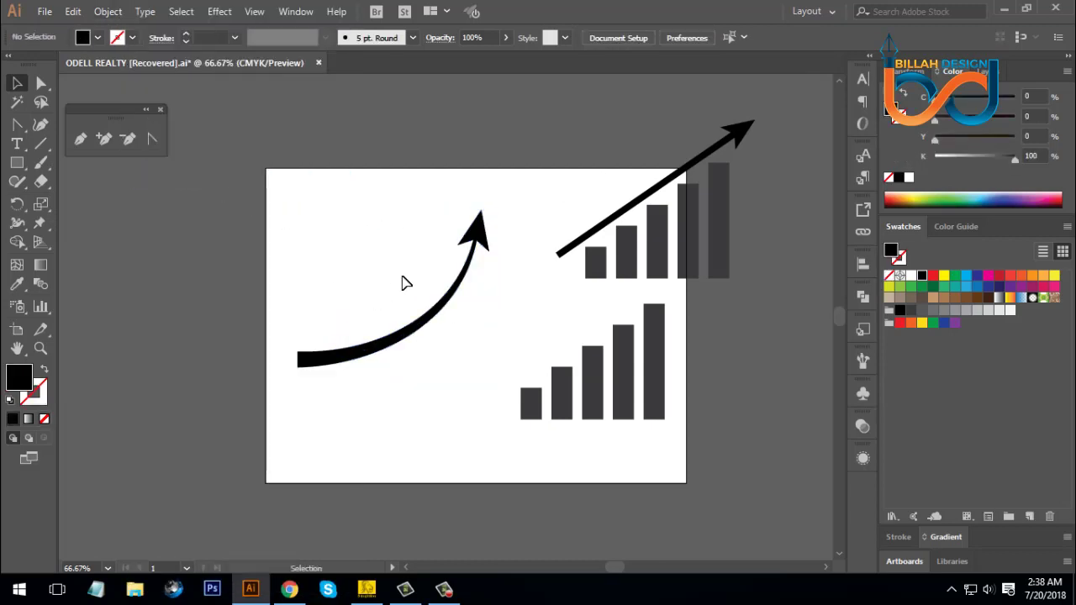
{"action": "left_click_drag", "start_coordinate": [409, 202], "coordinate": [501, 272]}
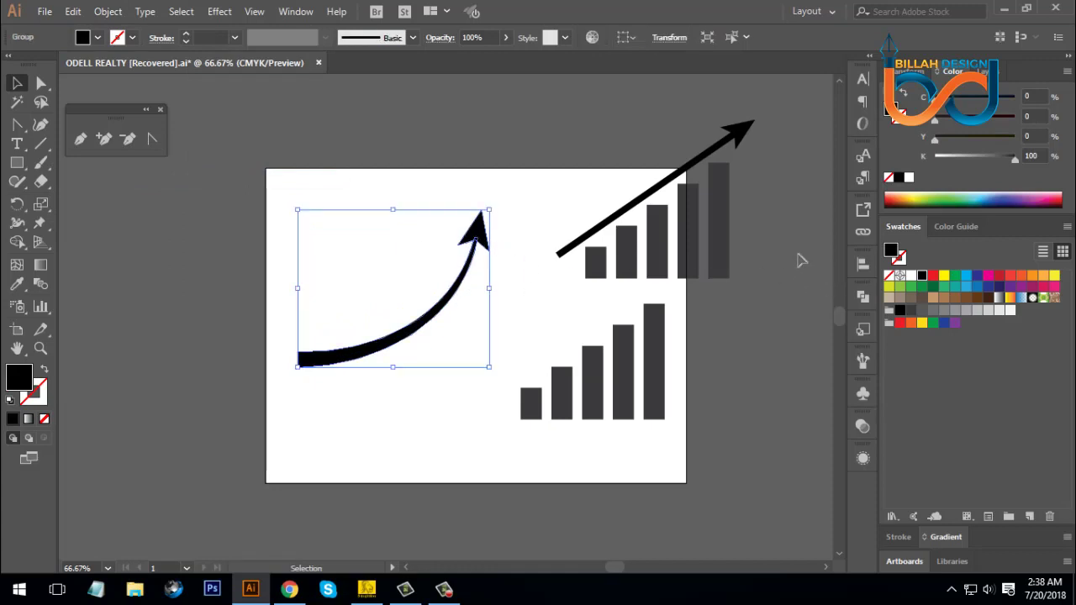
{"action": "left_click", "coordinate": [862, 298]}
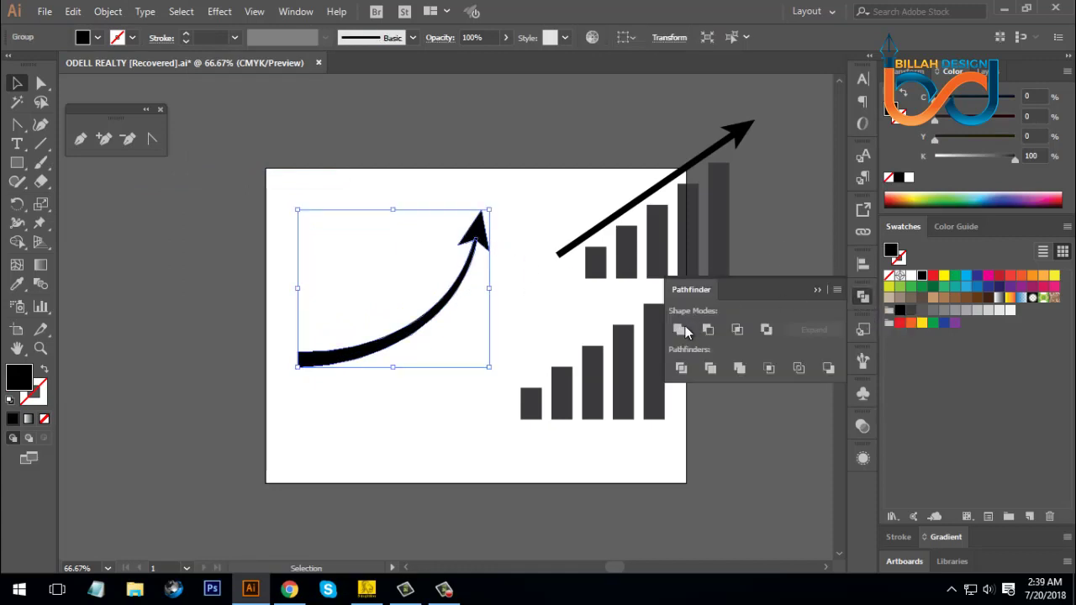
{"action": "left_click", "coordinate": [681, 329]}
{"action": "left_click", "coordinate": [862, 298]}
{"action": "left_click", "coordinate": [478, 259]}
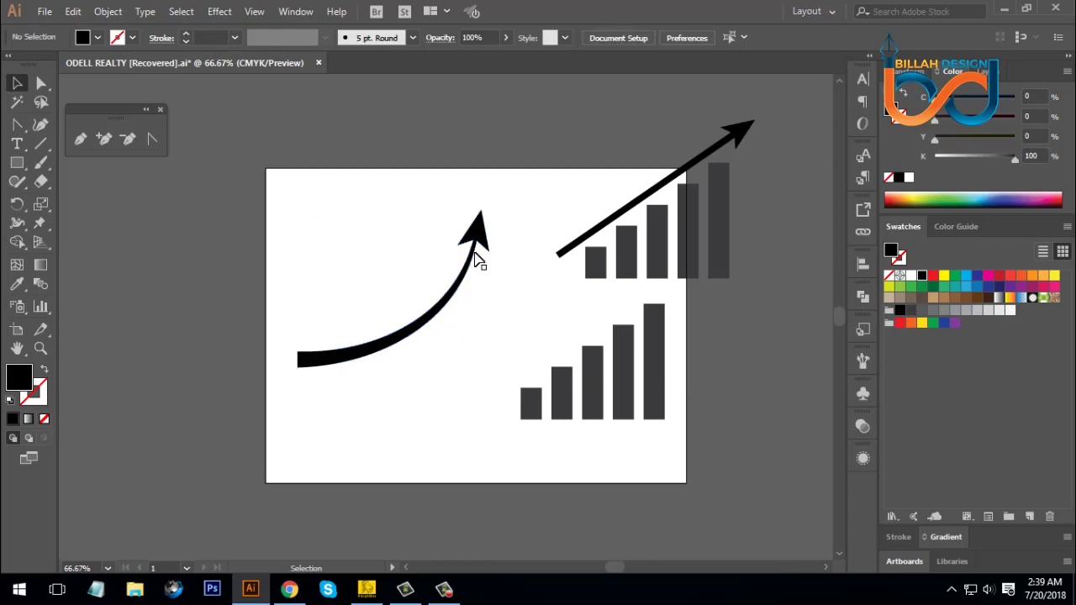
{"action": "left_click_drag", "start_coordinate": [477, 249], "coordinate": [444, 210]}
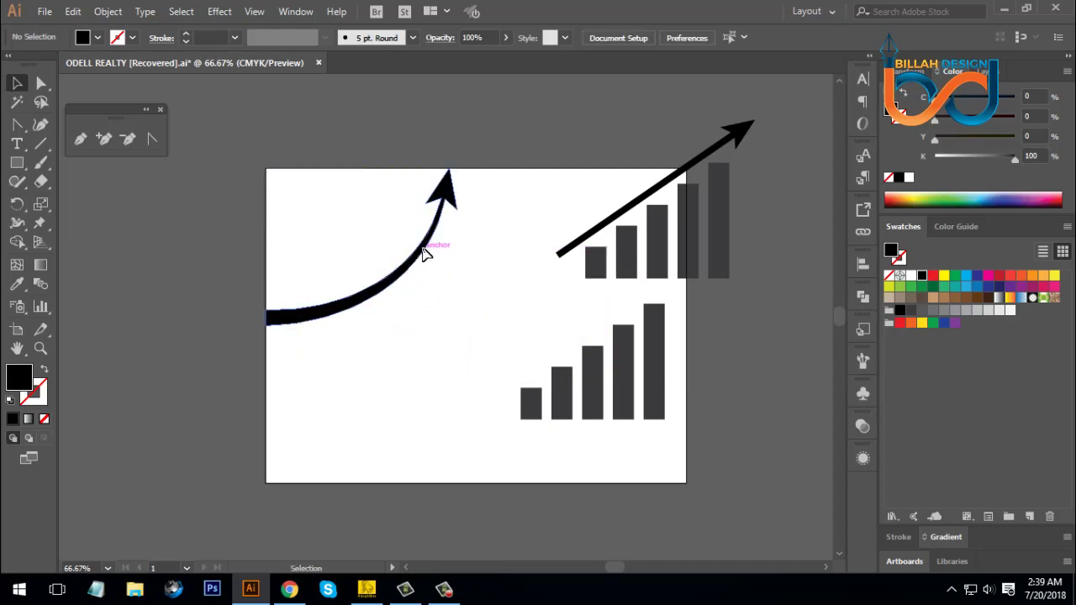
Move the lower bar chart left onto the artboard and set the curved arrow over it.
{"action": "left_click_drag", "start_coordinate": [424, 254], "coordinate": [335, 221]}
{"action": "left_click_drag", "start_coordinate": [474, 347], "coordinate": [719, 447]}
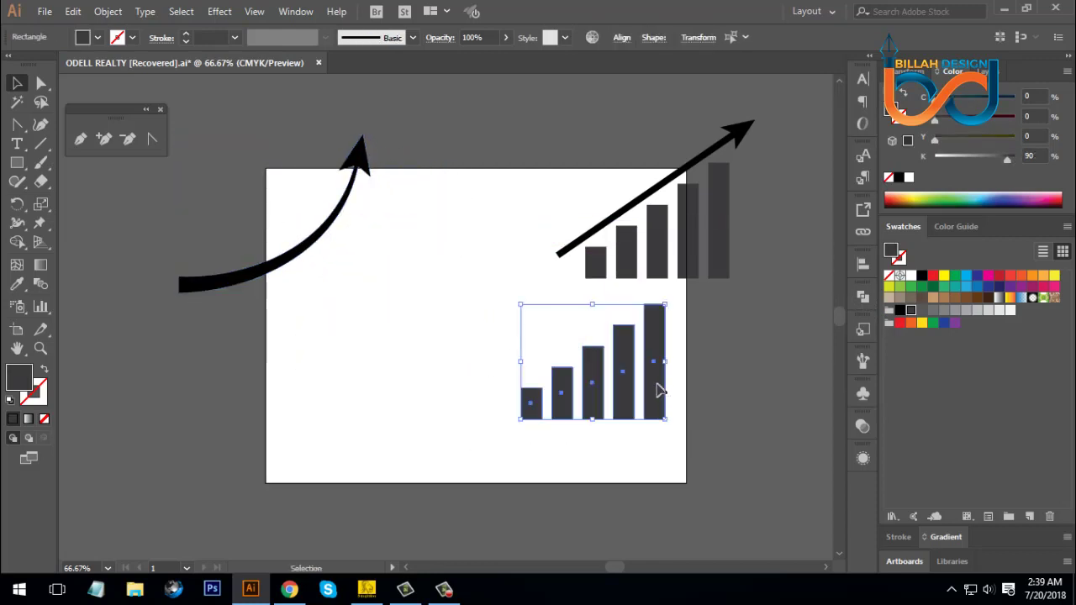
{"action": "left_click_drag", "start_coordinate": [660, 389], "coordinate": [434, 352]}
{"action": "left_click", "coordinate": [499, 389]}
{"action": "left_click_drag", "start_coordinate": [345, 234], "coordinate": [407, 288]}
{"action": "left_click", "coordinate": [522, 360]}
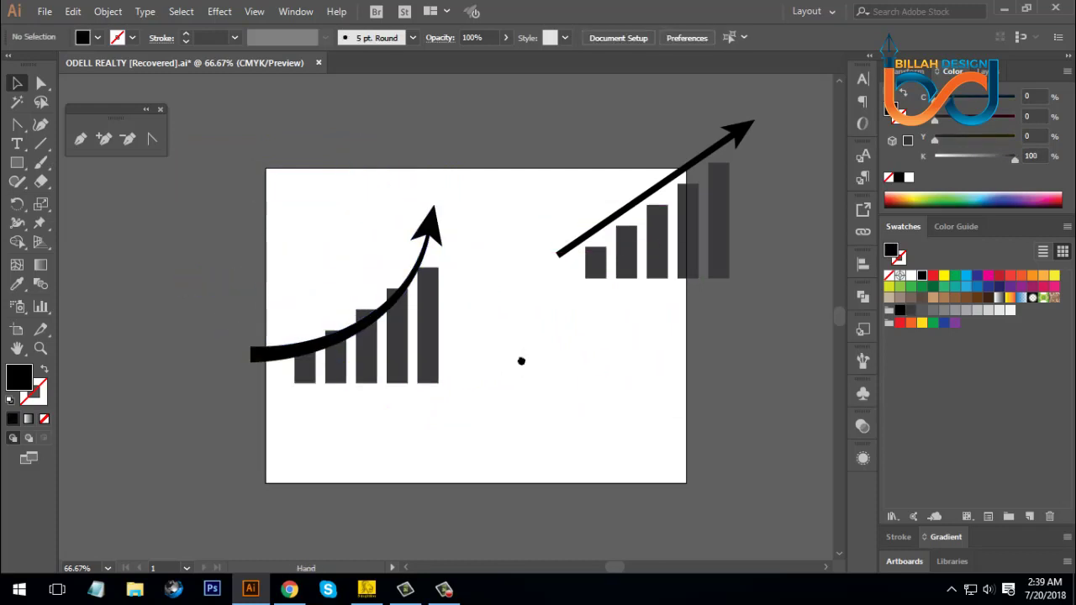
{"action": "left_click_drag", "start_coordinate": [521, 360], "coordinate": [513, 344]}
{"action": "left_click_drag", "start_coordinate": [403, 268], "coordinate": [408, 261]}
{"action": "left_click", "coordinate": [511, 347]}
{"action": "left_click_drag", "start_coordinate": [507, 341], "coordinate": [503, 319]}
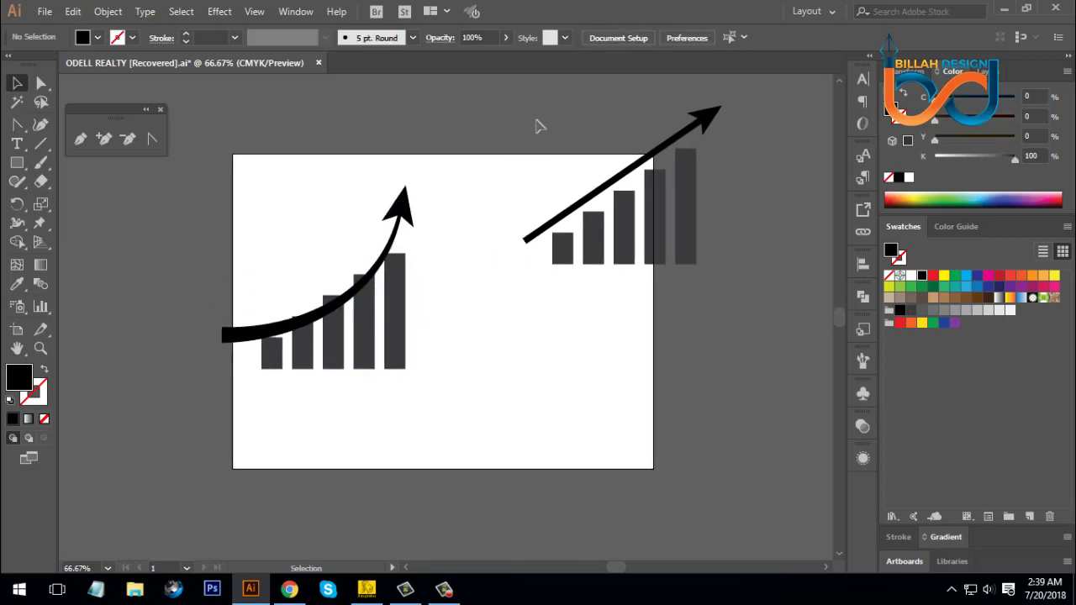
Move the straight-arrow bar chart onto the artboard beside the curved-arrow chart.
{"action": "left_click", "coordinate": [692, 240]}
{"action": "left_click_drag", "start_coordinate": [692, 241], "coordinate": [602, 298]}
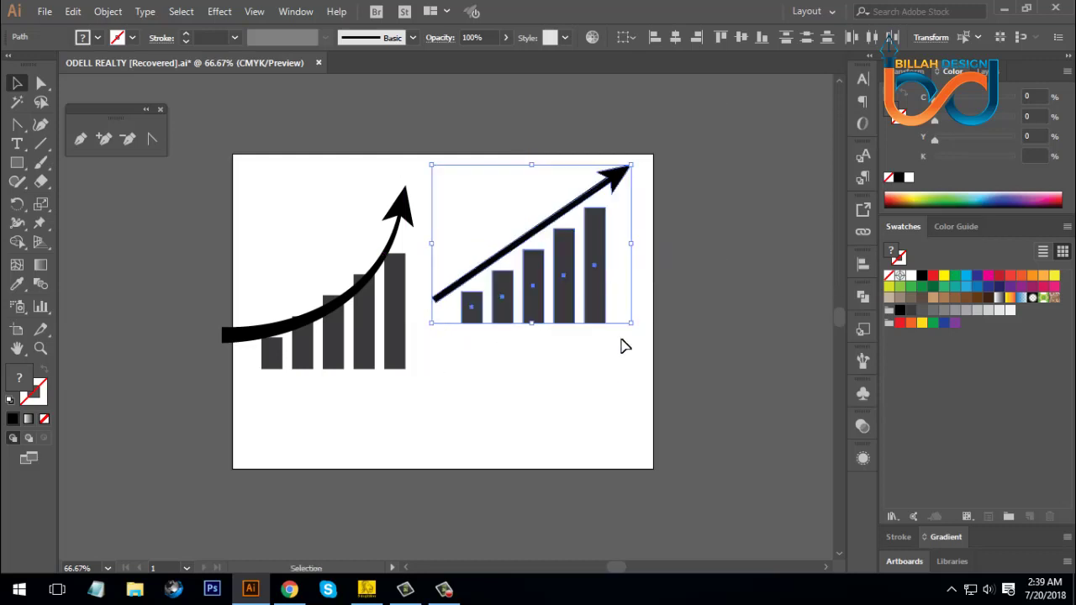
{"action": "left_click", "coordinate": [624, 346]}
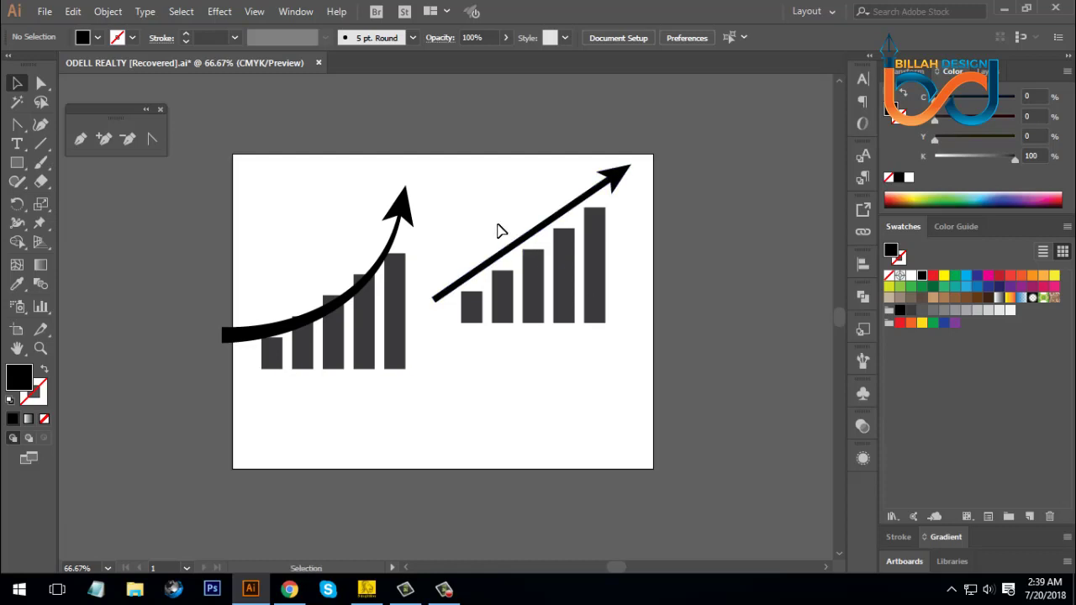
{"action": "left_click_drag", "start_coordinate": [480, 193], "coordinate": [618, 368]}
{"action": "left_click", "coordinate": [618, 368]}
{"action": "left_click_drag", "start_coordinate": [583, 308], "coordinate": [658, 293]}
{"action": "left_click", "coordinate": [513, 367]}
{"action": "left_click_drag", "start_coordinate": [482, 374], "coordinate": [514, 355]}
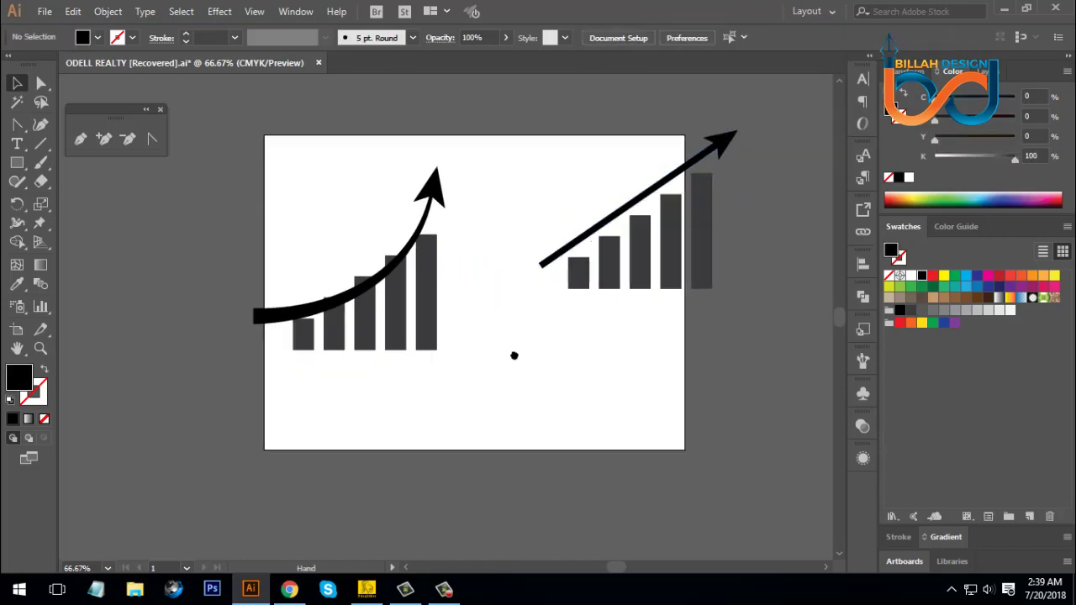
Enlarge the curved arrow, tilt it clockwise, and align it over the bars.
{"action": "left_click", "coordinate": [433, 215]}
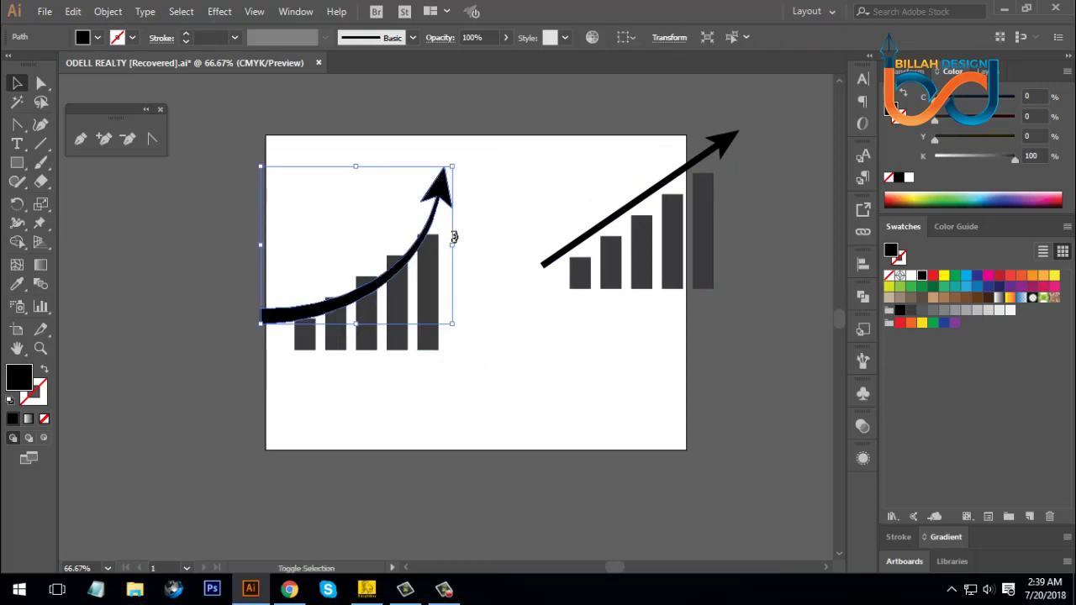
{"action": "left_click_drag", "start_coordinate": [453, 246], "coordinate": [462, 246]}
{"action": "left_click", "coordinate": [520, 316]}
{"action": "left_click", "coordinate": [451, 185]}
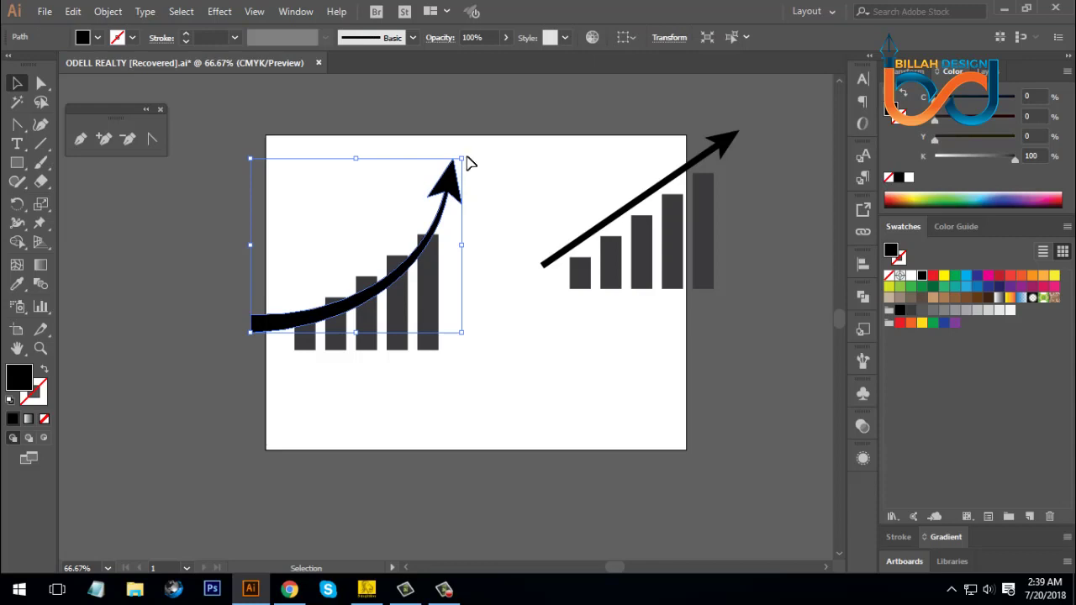
{"action": "left_click_drag", "start_coordinate": [468, 155], "coordinate": [492, 177]}
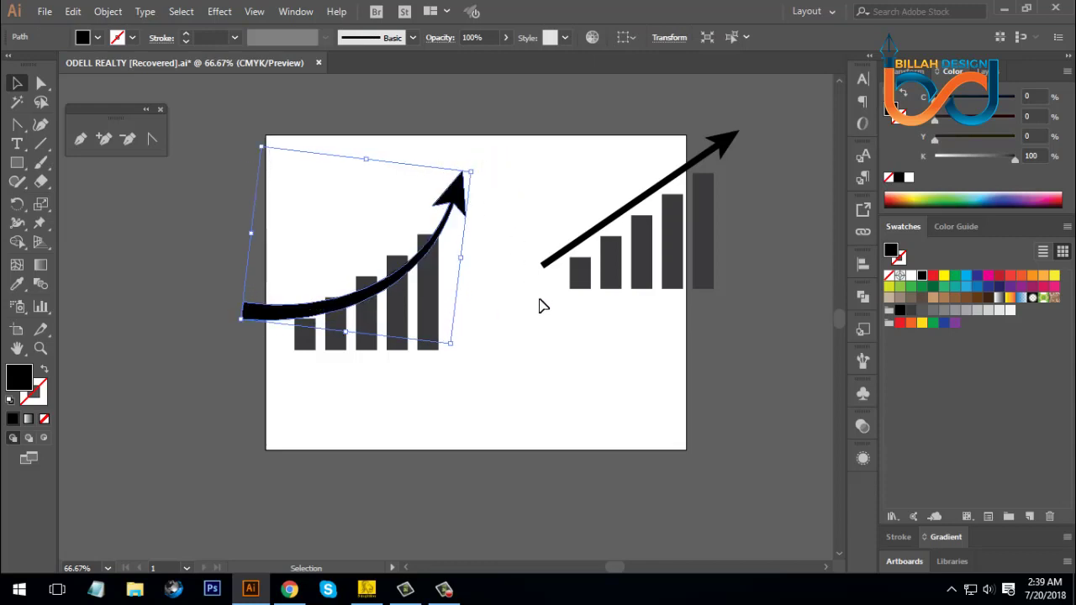
{"action": "left_click", "coordinate": [543, 305]}
{"action": "left_click_drag", "start_coordinate": [449, 229], "coordinate": [449, 233]}
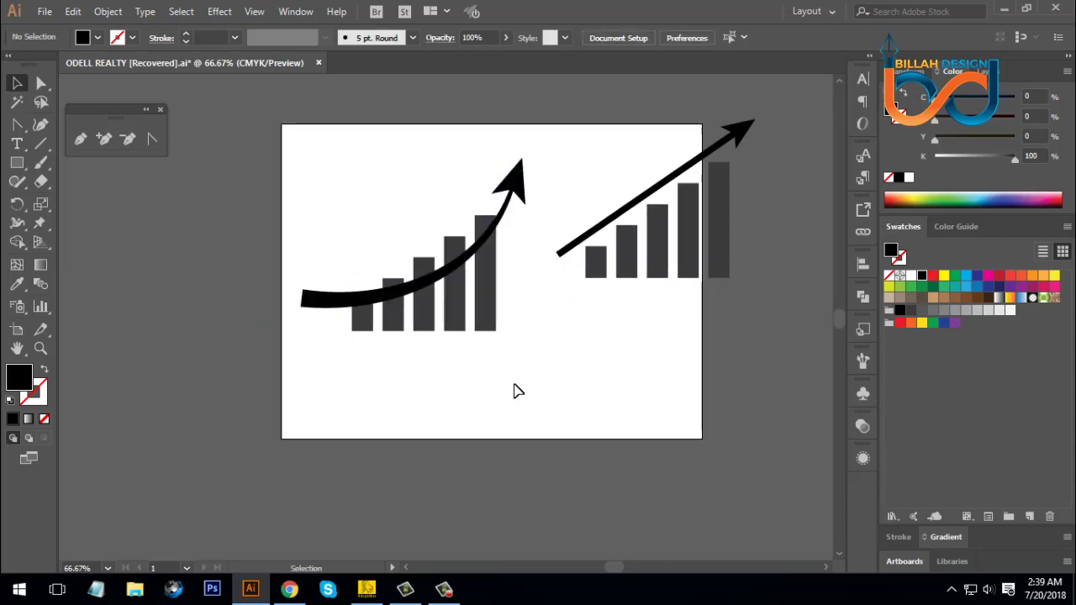
{"action": "left_click", "coordinate": [519, 195]}
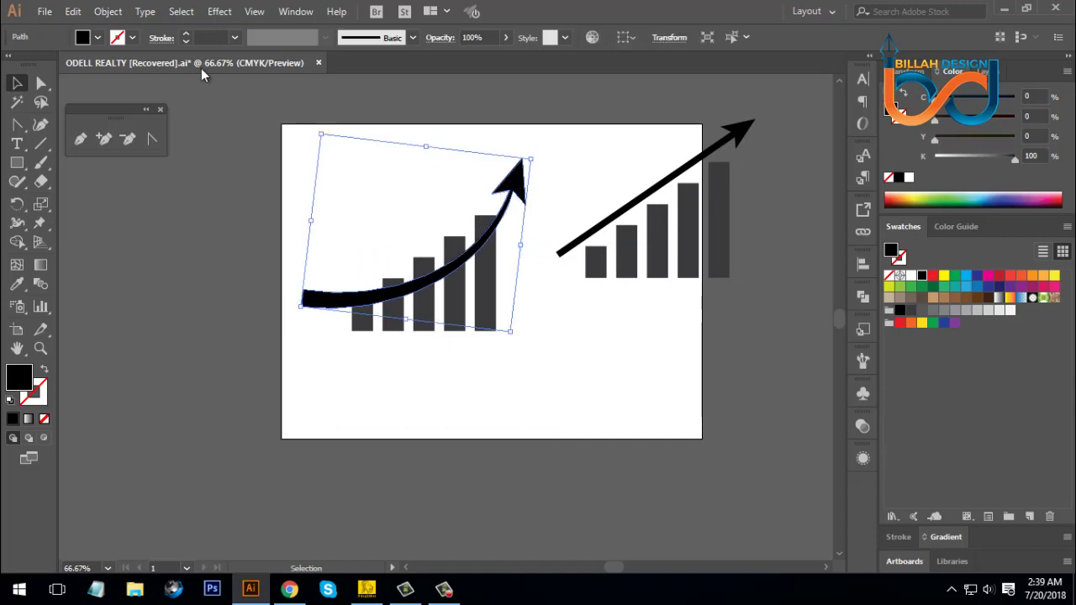
{"action": "left_click", "coordinate": [107, 11]}
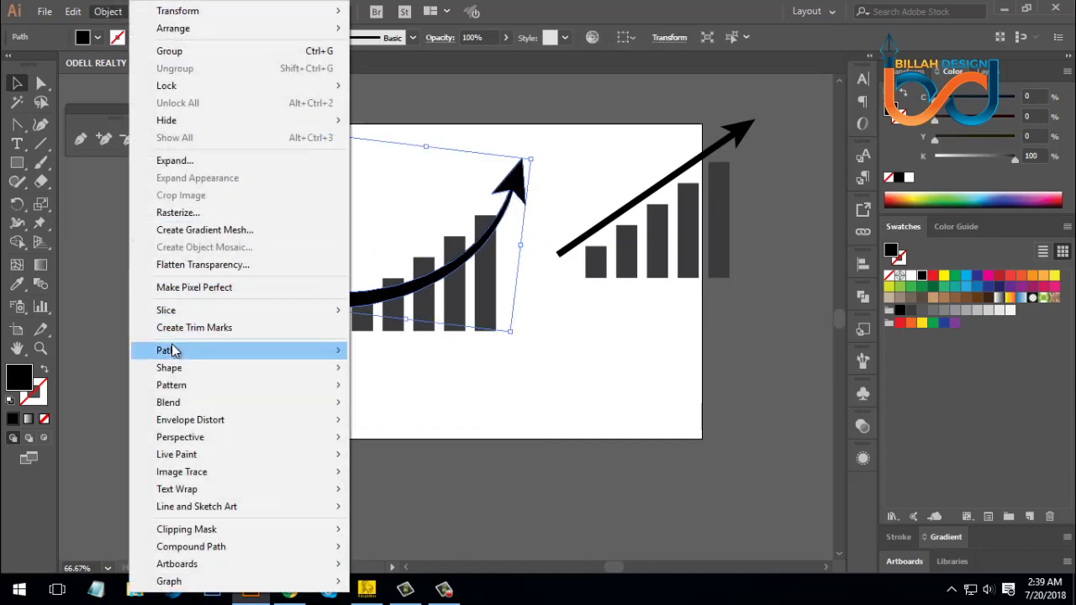
Create a 12 pt offset path around the curved arrow and fill it white.
{"action": "mouse_move", "coordinate": [204, 353]}
{"action": "left_click", "coordinate": [404, 409]}
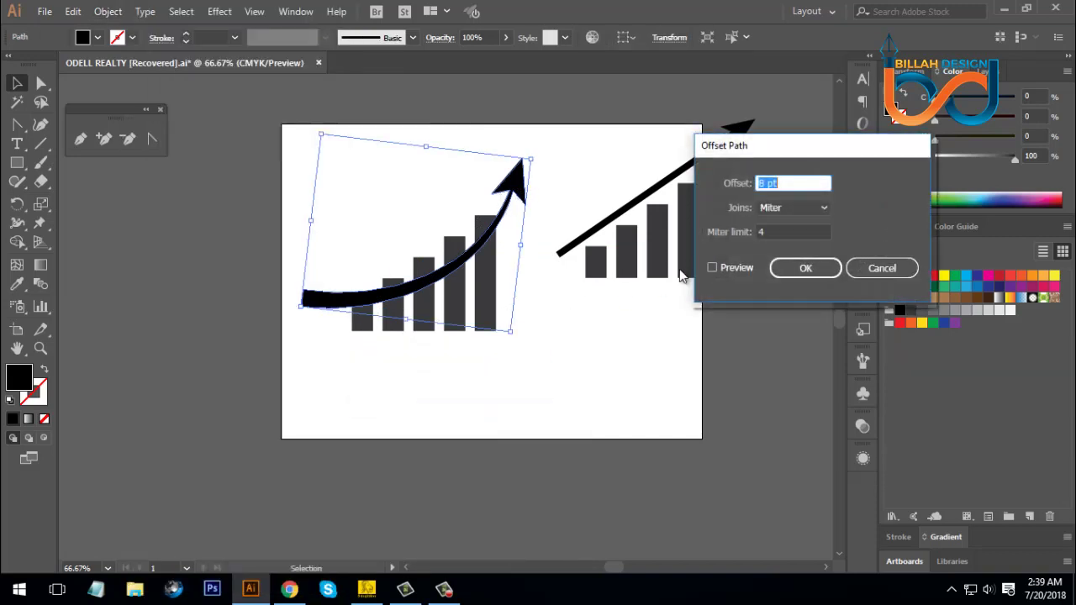
{"action": "left_click", "coordinate": [713, 268]}
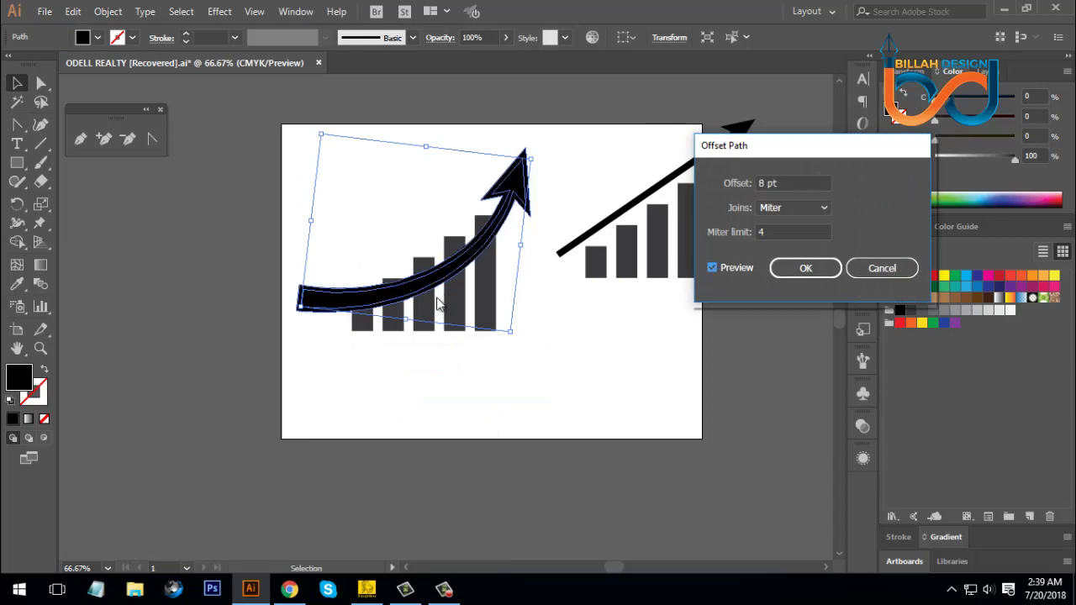
{"action": "left_click", "coordinate": [782, 182]}
{"action": "key", "text": "Up"}
{"action": "key", "text": "Up"}
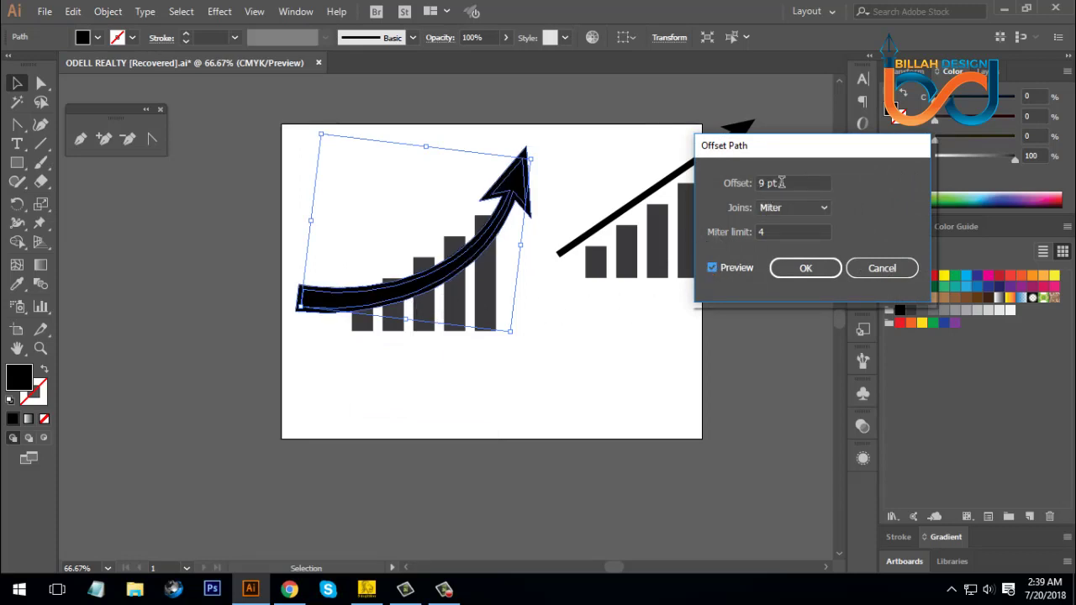
{"action": "key", "text": "Up"}
{"action": "key", "text": "Up"}
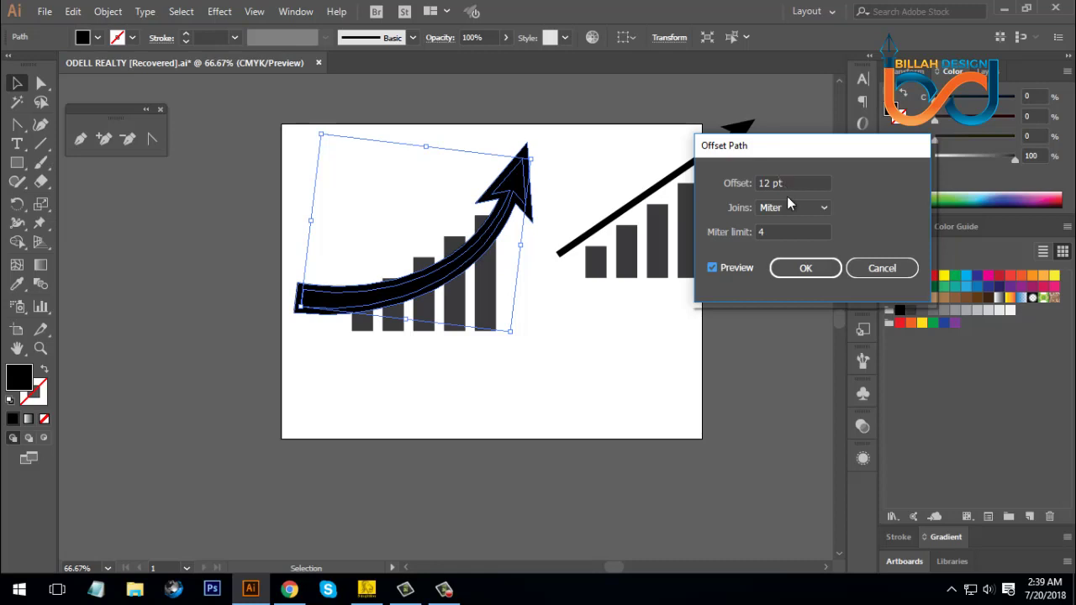
{"action": "left_click", "coordinate": [805, 267]}
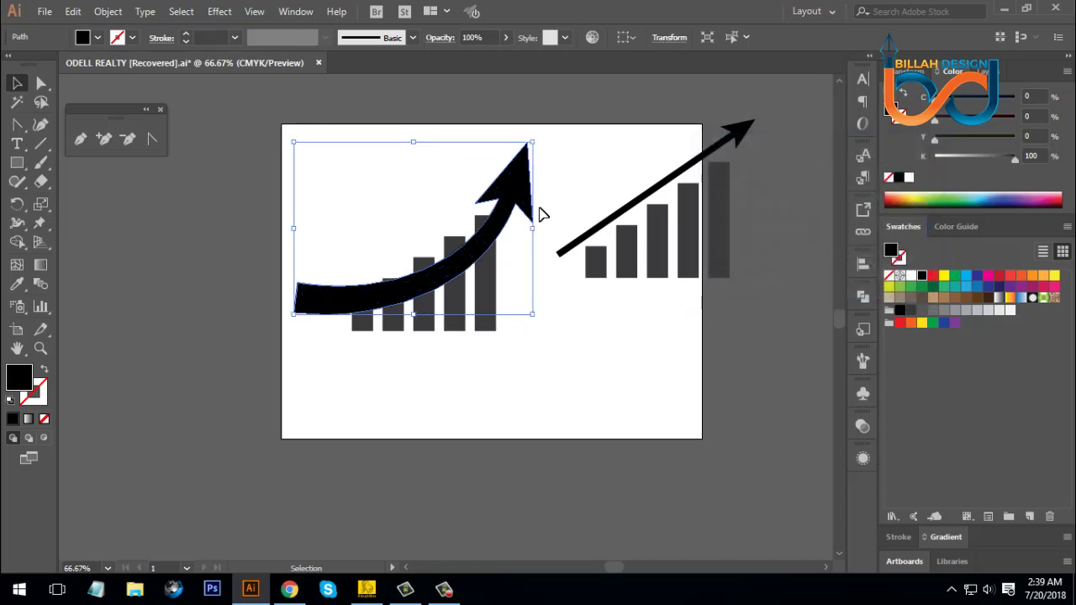
{"action": "left_click", "coordinate": [913, 276]}
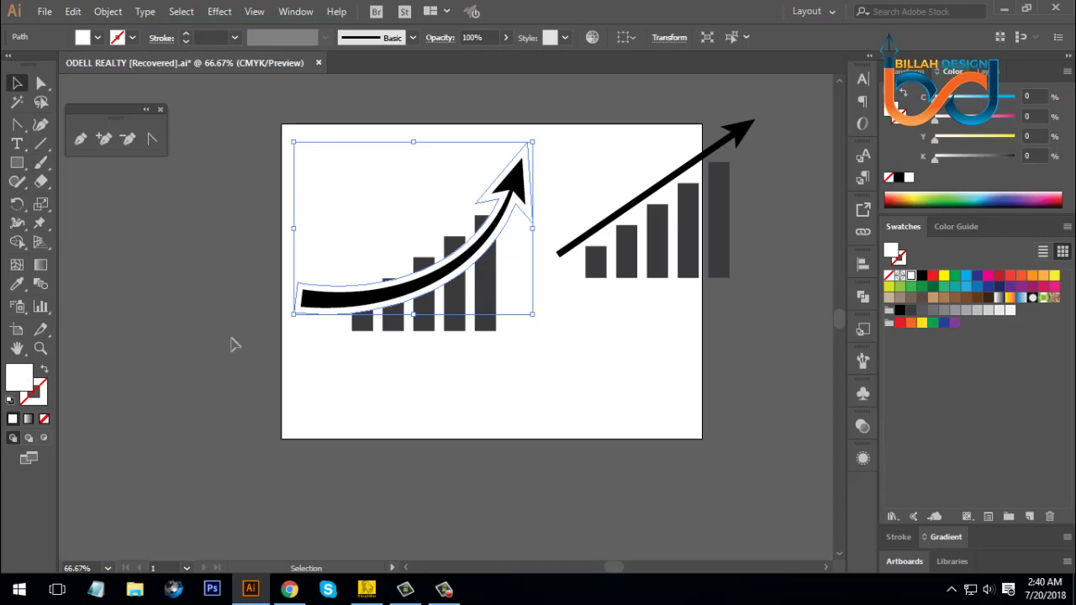
Merge the arrow pieces with Shape Builder and delete the three cut-off bar-top fragments.
{"action": "left_click_drag", "start_coordinate": [327, 366], "coordinate": [521, 332]}
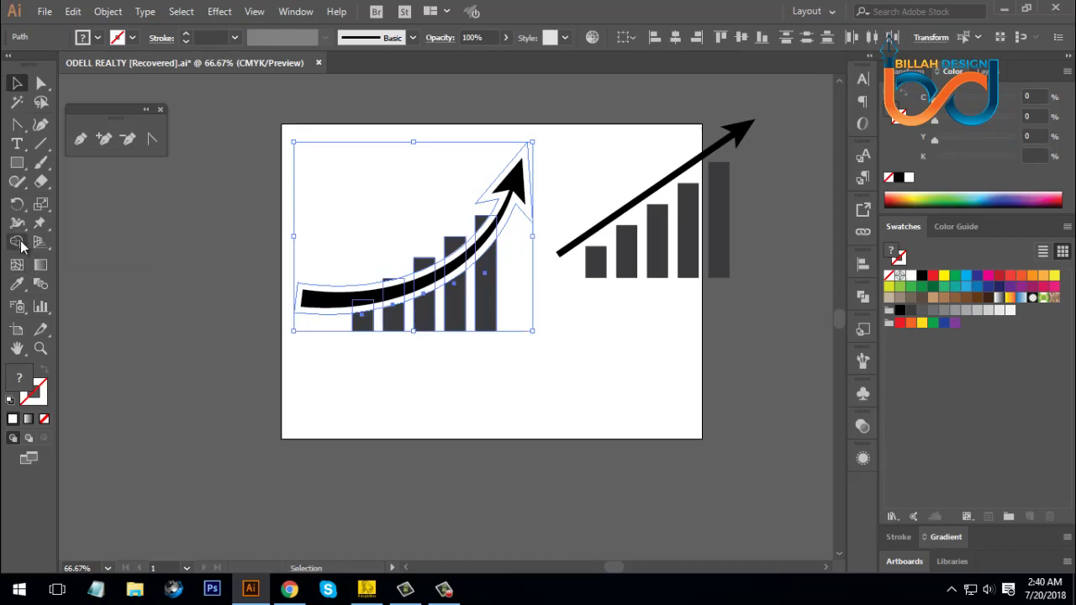
{"action": "left_click", "coordinate": [19, 242]}
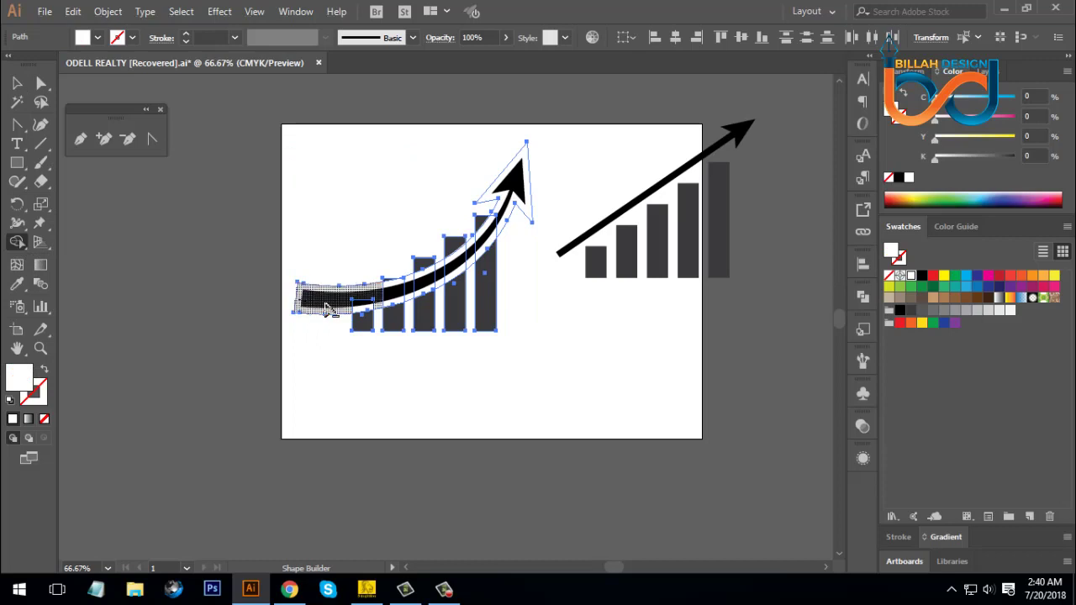
{"action": "mouse_move", "coordinate": [328, 309]}
{"action": "left_mouse_down"}
{"action": "mouse_move", "coordinate": [372, 302]}
{"action": "mouse_move", "coordinate": [432, 279]}
{"action": "mouse_move", "coordinate": [494, 227]}
{"action": "mouse_move", "coordinate": [526, 172]}
{"action": "left_mouse_up"}
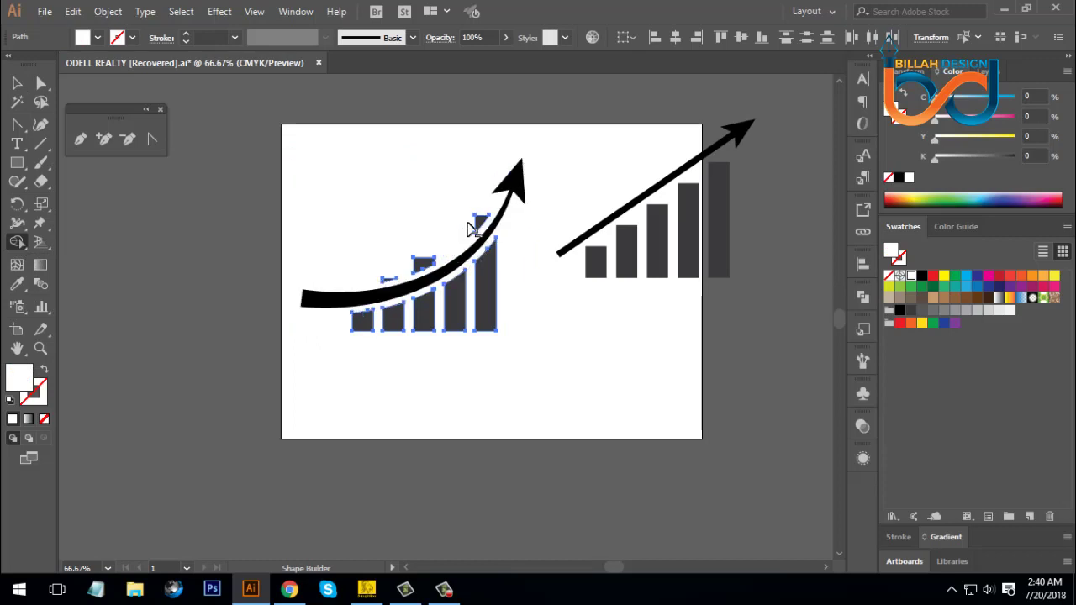
{"action": "left_click", "coordinate": [481, 223], "text": "alt"}
{"action": "left_click", "coordinate": [424, 262], "text": "alt"}
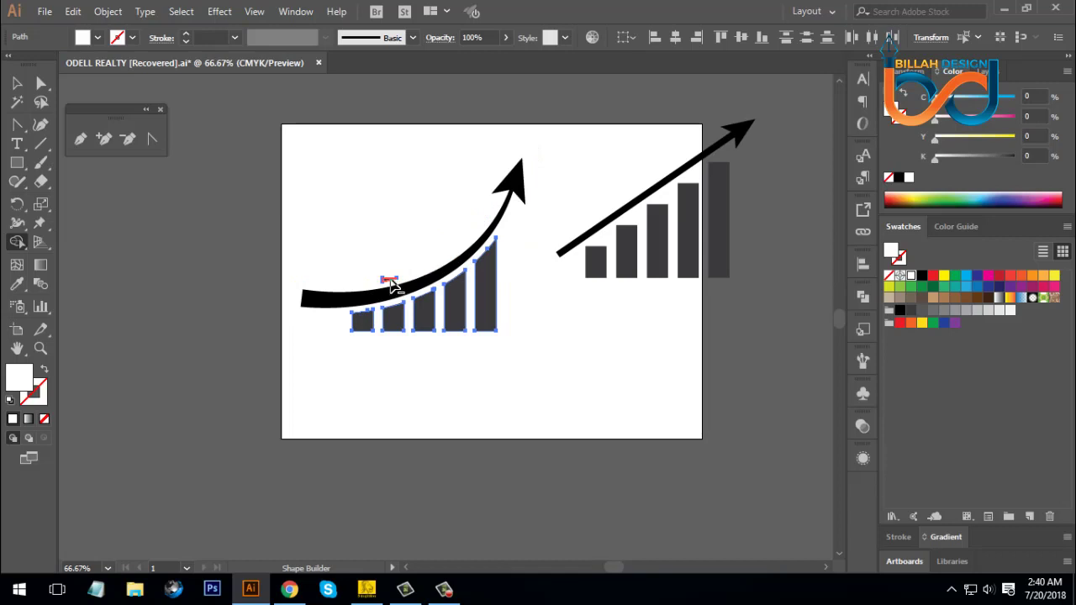
{"action": "left_click", "coordinate": [390, 280], "text": "alt"}
{"action": "left_click", "coordinate": [40, 82]}
{"action": "left_click", "coordinate": [502, 373]}
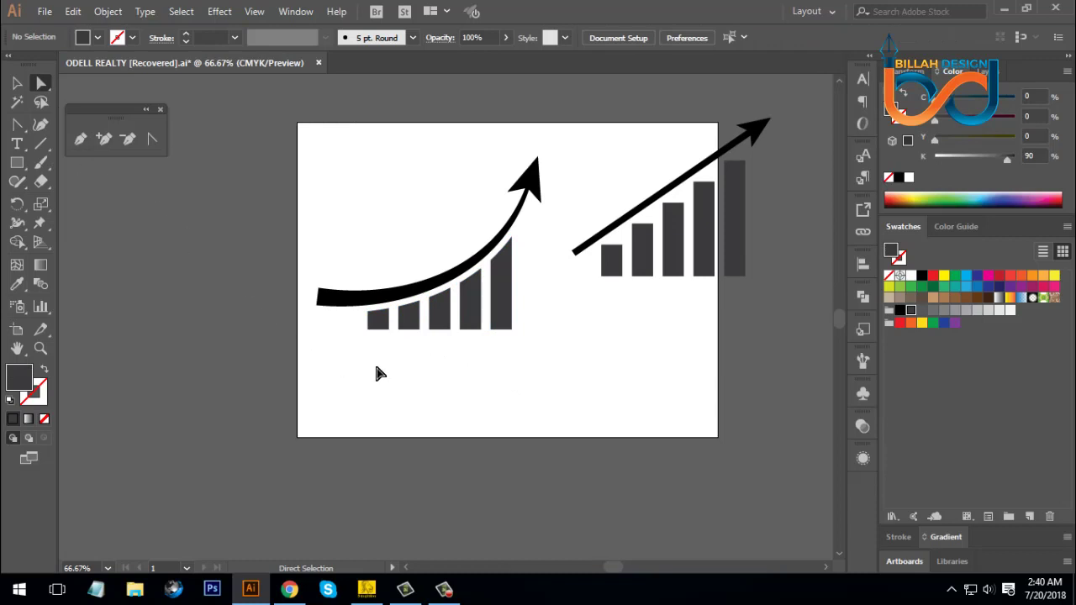
{"action": "left_click_drag", "start_coordinate": [430, 361], "coordinate": [546, 329]}
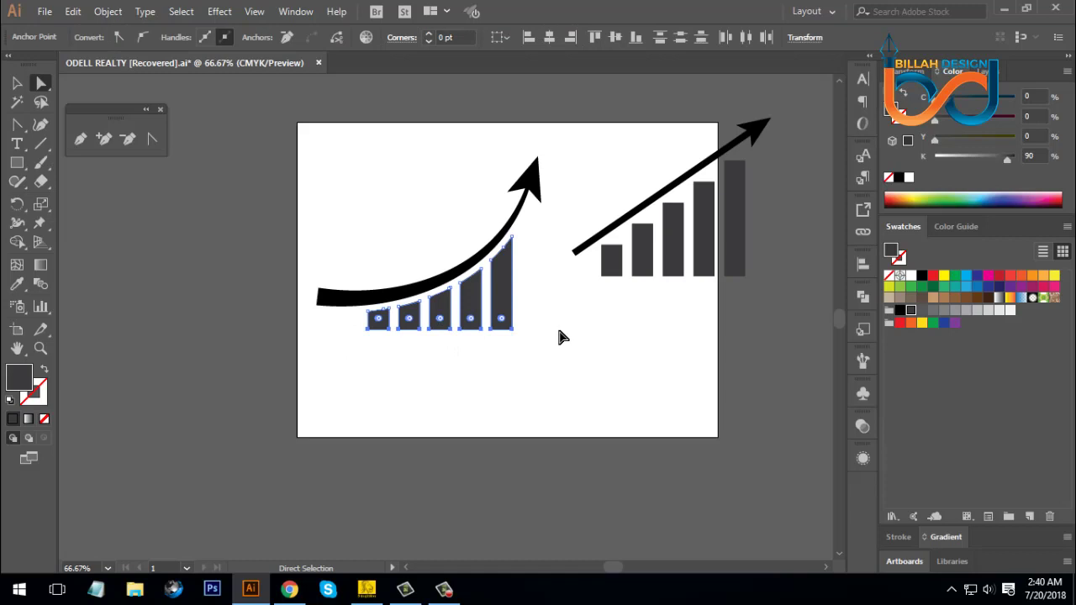
{"action": "key", "text": "Down"}
{"action": "key", "text": "Down"}
{"action": "key", "text": "Down"}
{"action": "key", "text": "Down"}
{"action": "key", "text": "Down"}
{"action": "key", "text": "Down"}
{"action": "key", "text": "Down"}
{"action": "key", "text": "Down"}
{"action": "key", "text": "Down"}
{"action": "key", "text": "Down"}
{"action": "key", "text": "Down"}
{"action": "key", "text": "Down"}
{"action": "key", "text": "Down"}
{"action": "key", "text": "Down"}
{"action": "key", "text": "Down"}
{"action": "key", "text": "Down"}
{"action": "key", "text": "Down"}
{"action": "key", "text": "Down"}
{"action": "key", "text": "Down"}
{"action": "key", "text": "Down"}
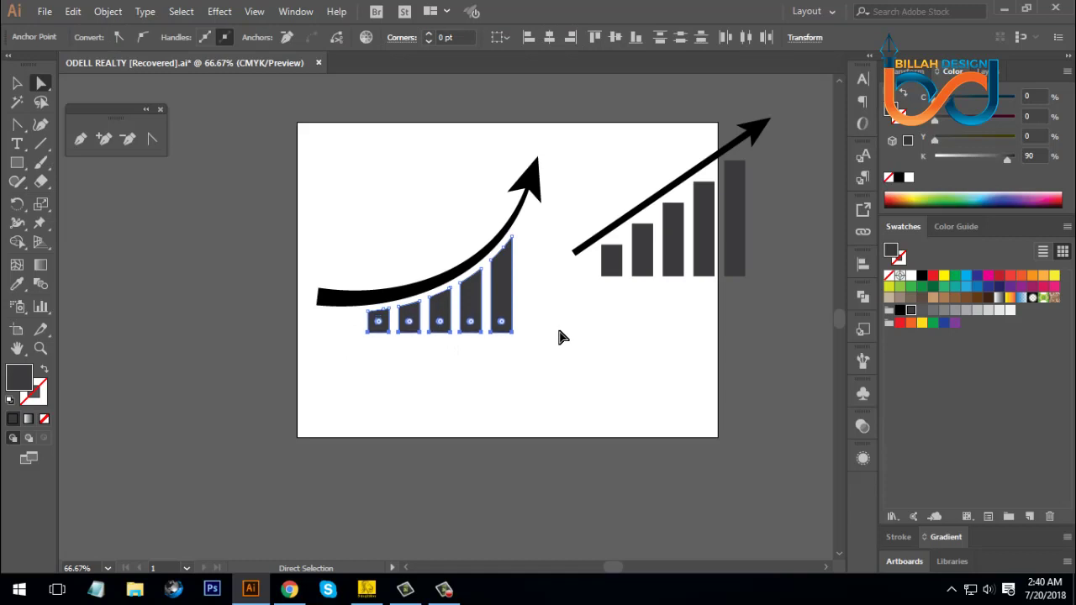
{"action": "key", "text": "Down"}
{"action": "key", "text": "Down"}
{"action": "key", "text": "Down"}
{"action": "key", "text": "Down"}
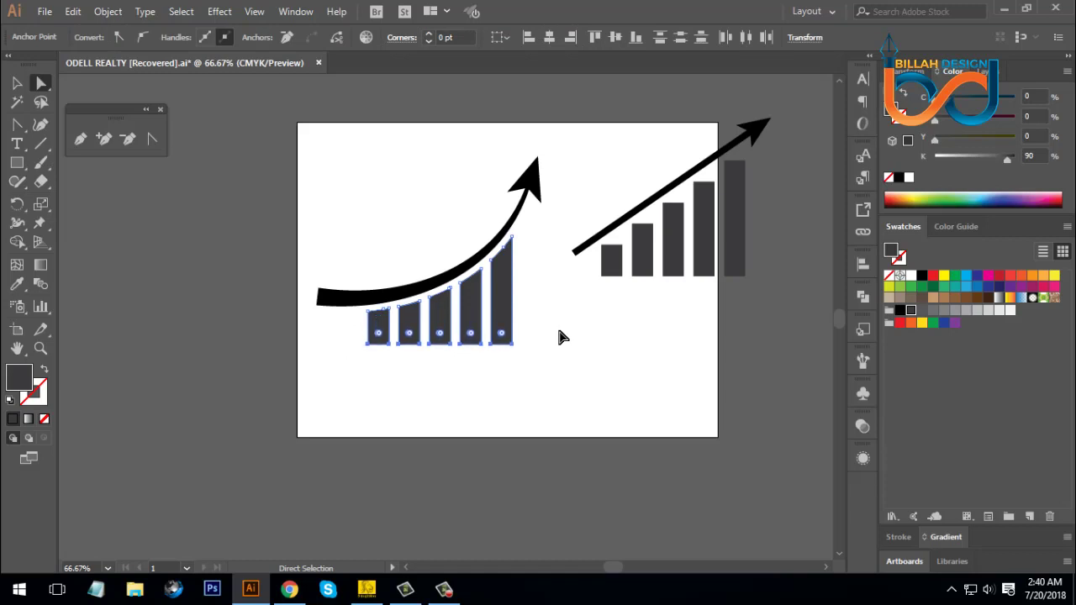
{"action": "left_click", "coordinate": [560, 335]}
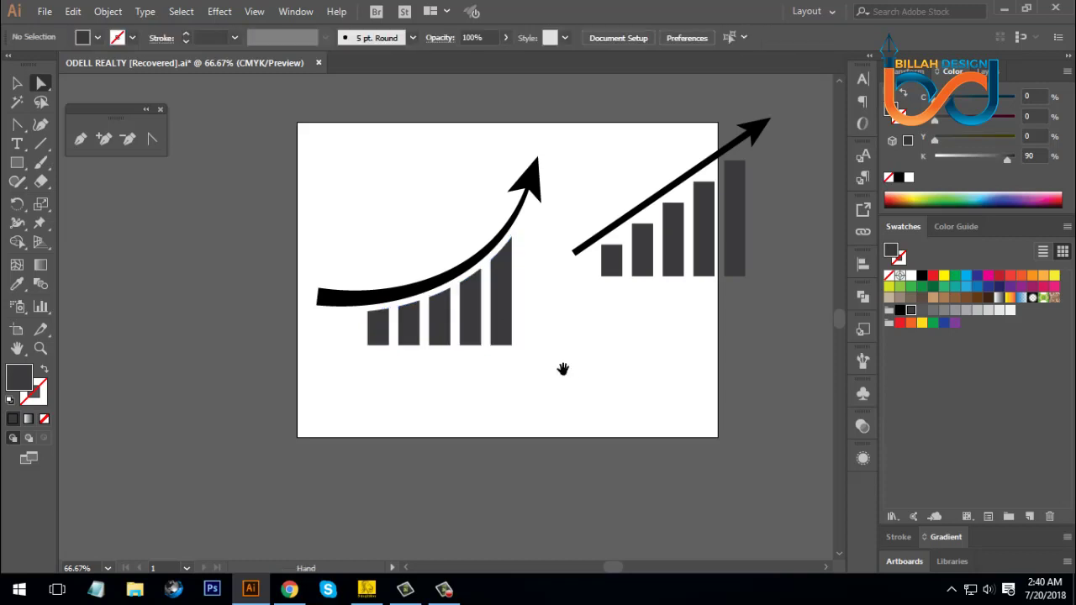
{"action": "left_click_drag", "start_coordinate": [563, 368], "coordinate": [581, 375]}
{"action": "left_click_drag", "start_coordinate": [499, 396], "coordinate": [515, 389]}
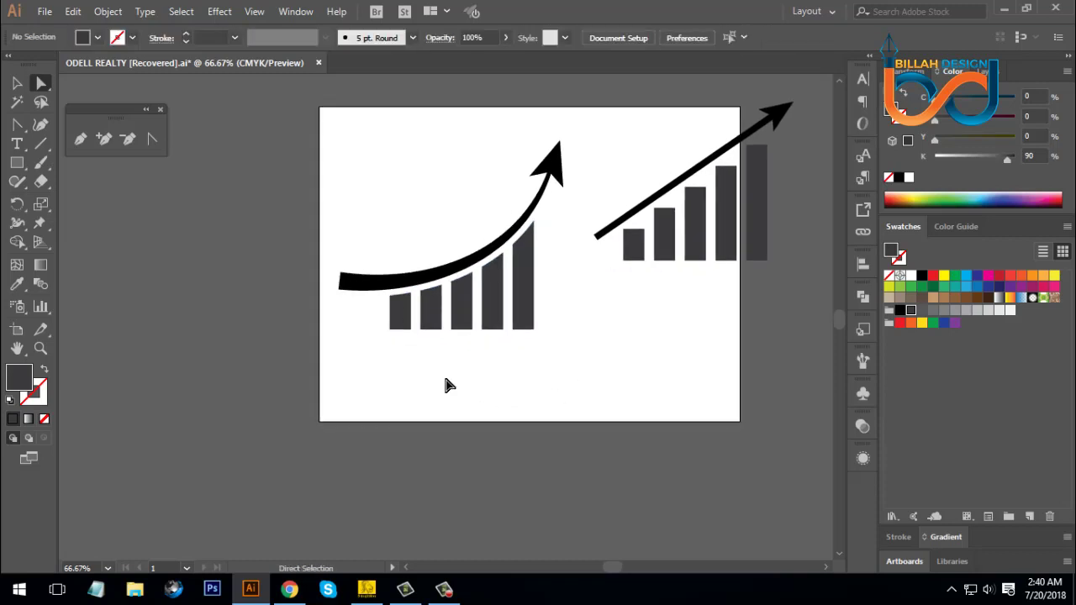
{"action": "left_click", "coordinate": [366, 284]}
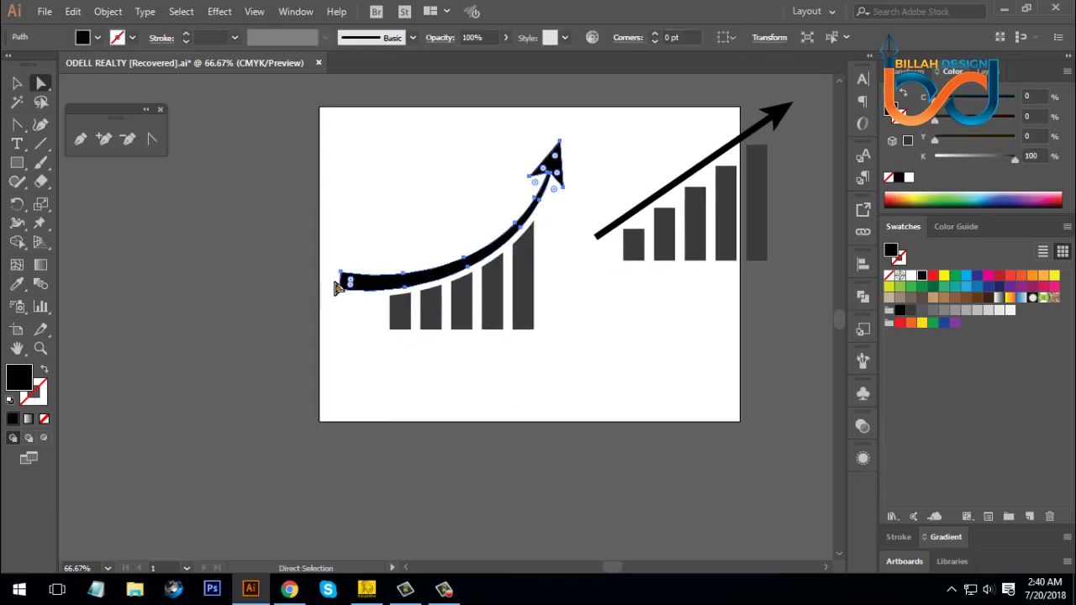
{"action": "left_click", "coordinate": [369, 325]}
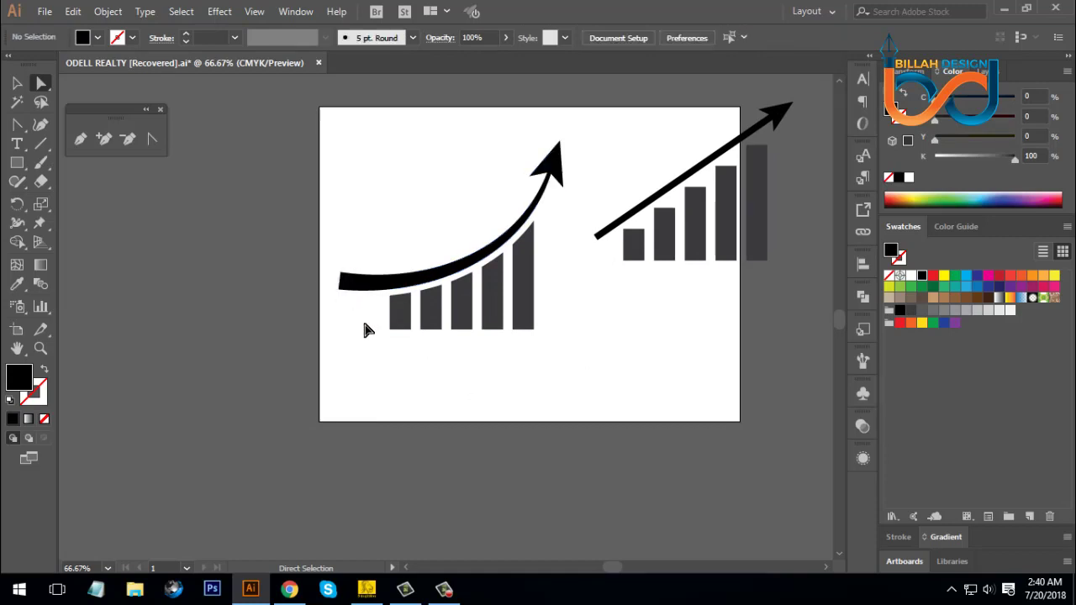
{"action": "left_click_drag", "start_coordinate": [373, 344], "coordinate": [372, 334]}
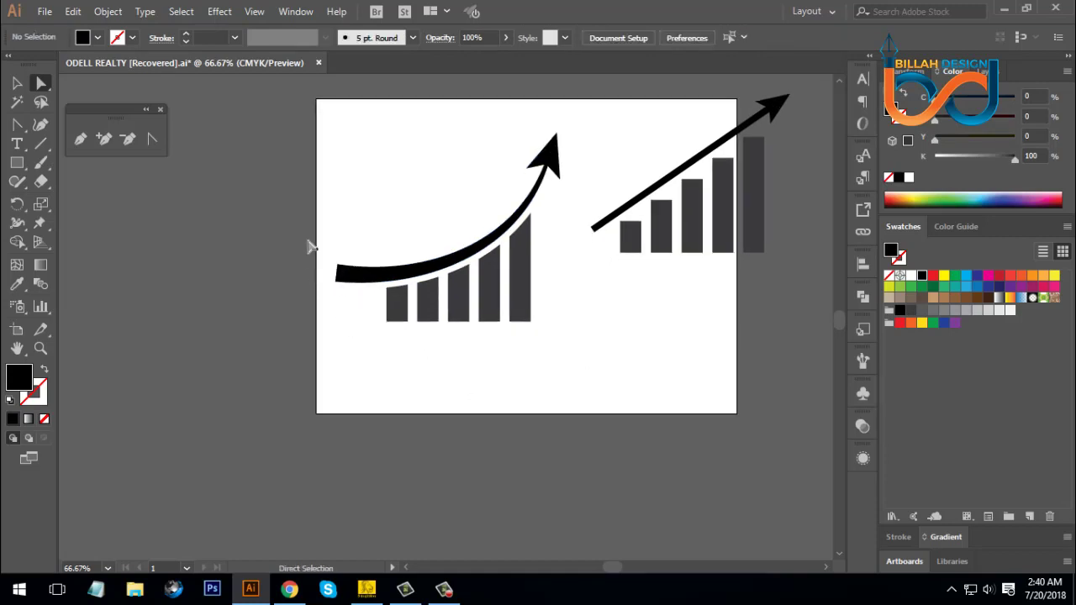
{"action": "left_click_drag", "start_coordinate": [318, 228], "coordinate": [370, 312]}
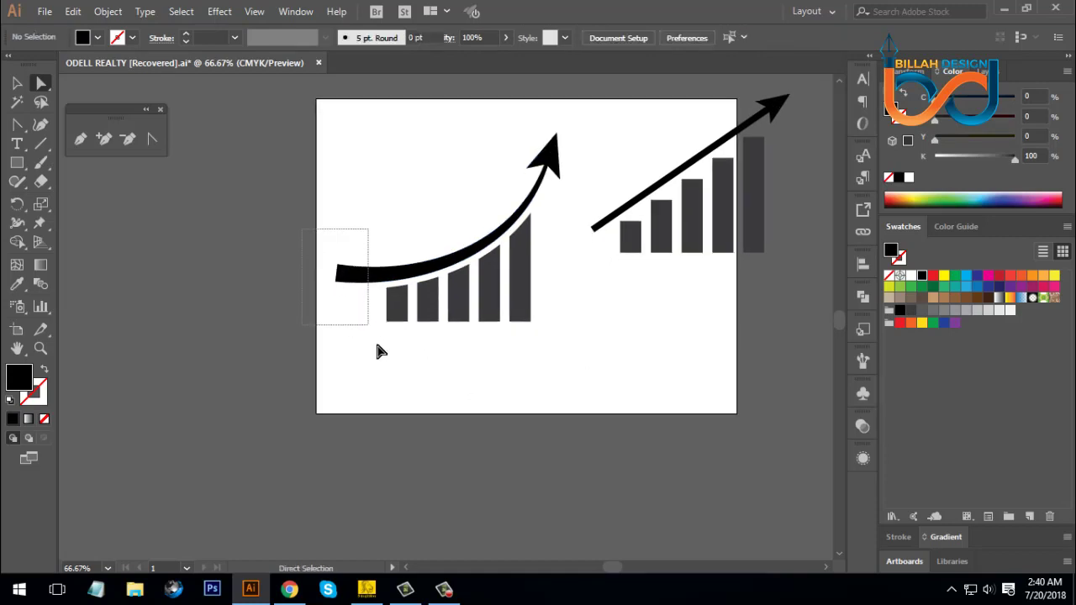
Cut a rectangle out of the curved arrow's left end with Pathfinder Minus Front.
{"action": "left_click", "coordinate": [17, 162]}
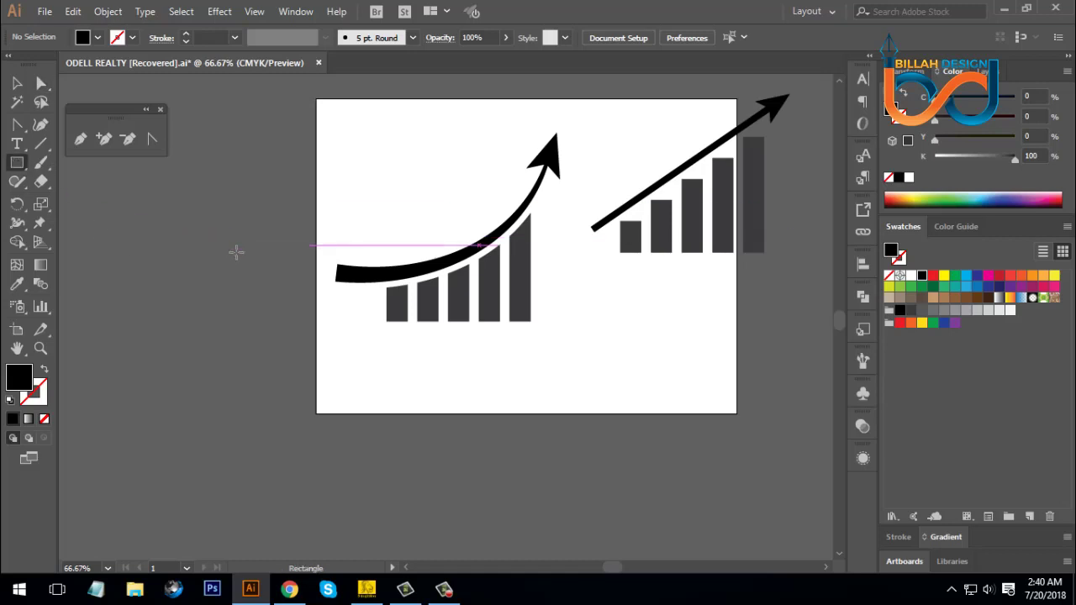
{"action": "left_click_drag", "start_coordinate": [287, 232], "coordinate": [375, 325]}
{"action": "left_click", "coordinate": [17, 82]}
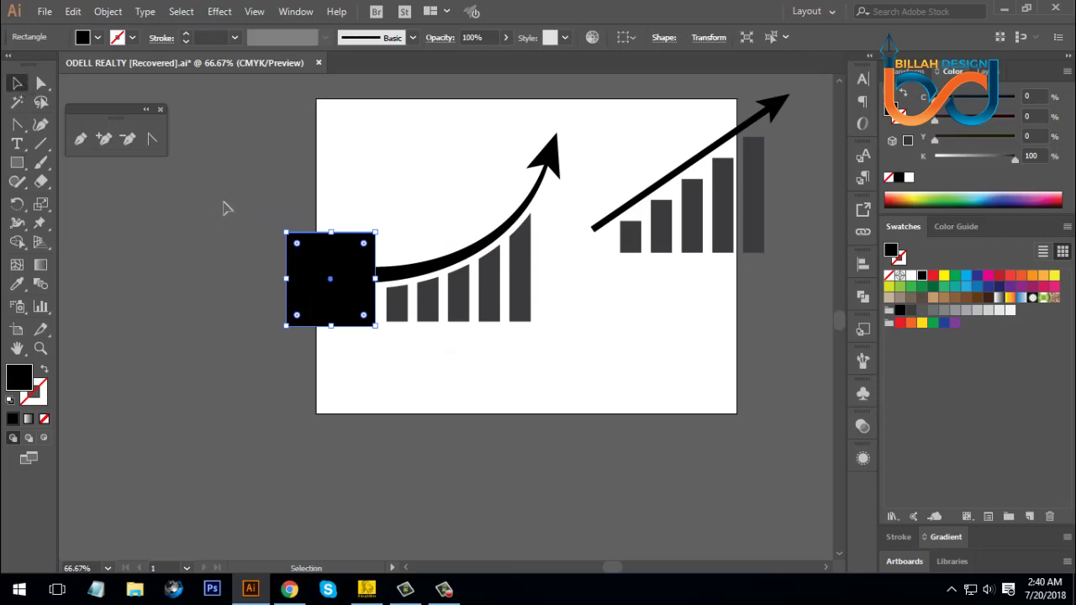
{"action": "left_click_drag", "start_coordinate": [360, 200], "coordinate": [380, 320]}
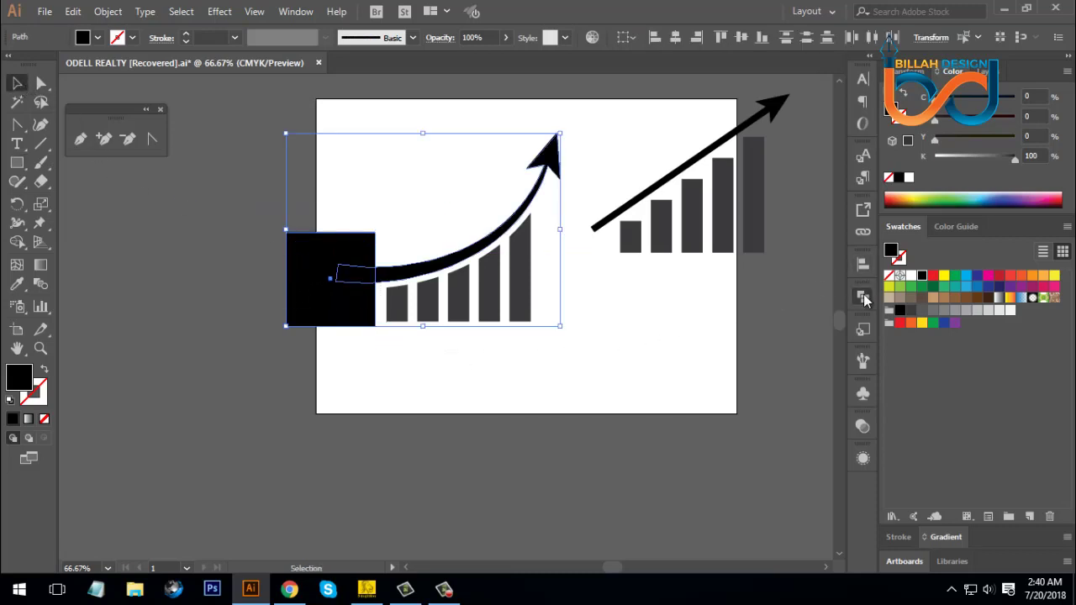
{"action": "left_click", "coordinate": [863, 296]}
{"action": "left_click", "coordinate": [708, 329]}
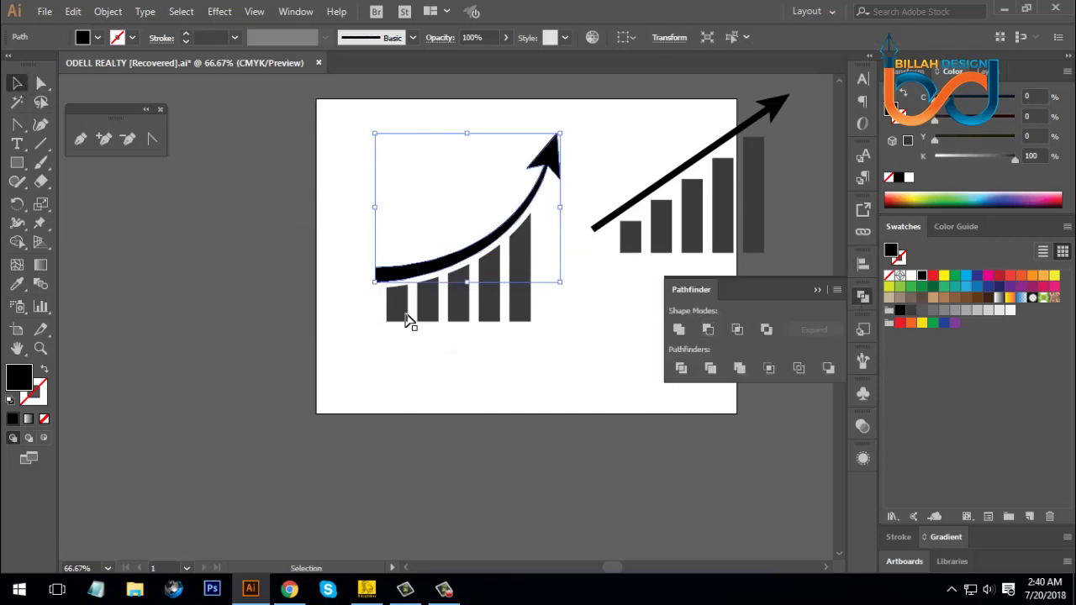
{"action": "left_click", "coordinate": [533, 375]}
Undo the cut and delete the black rectangle.
{"action": "key", "text": "ctrl+z"}
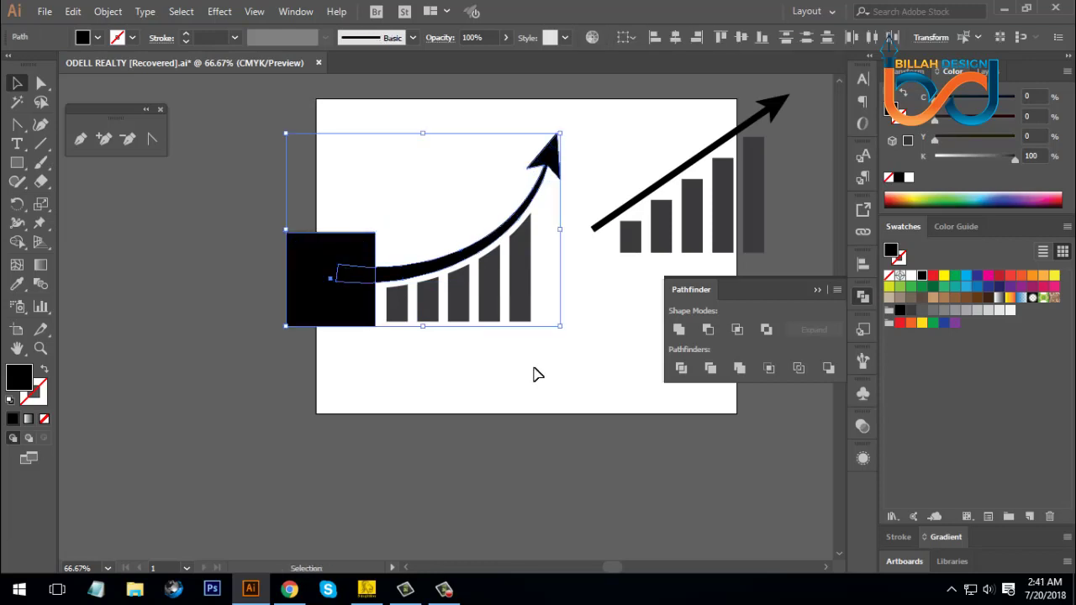
{"action": "left_click", "coordinate": [380, 331]}
{"action": "left_click_drag", "start_coordinate": [373, 322], "coordinate": [368, 359]}
{"action": "key", "text": "Delete"}
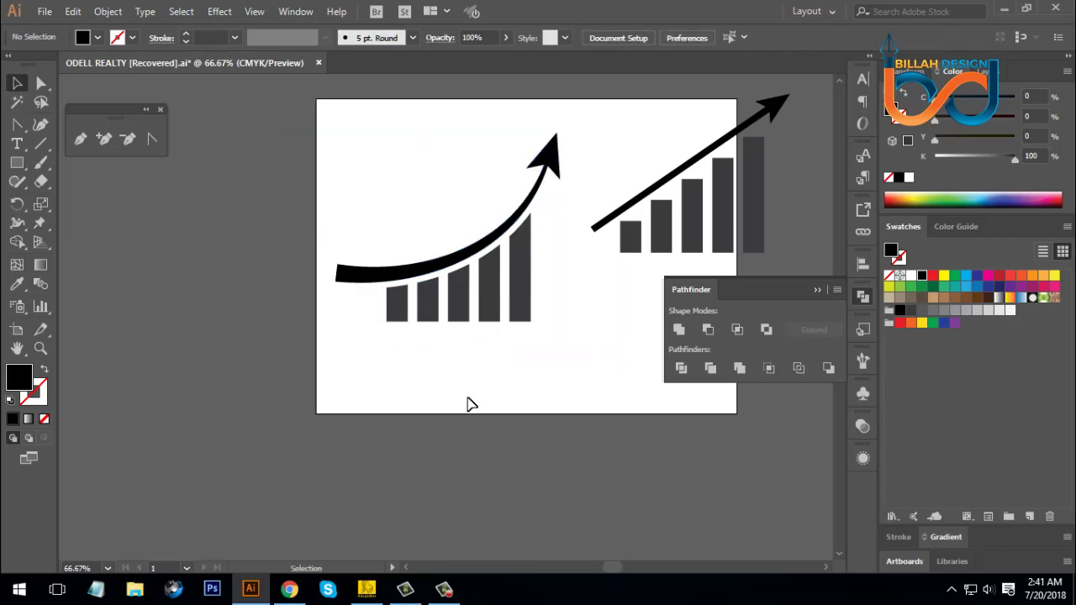
Erase the arrow's left tail back to just left of the first bar.
{"action": "left_click", "coordinate": [41, 182]}
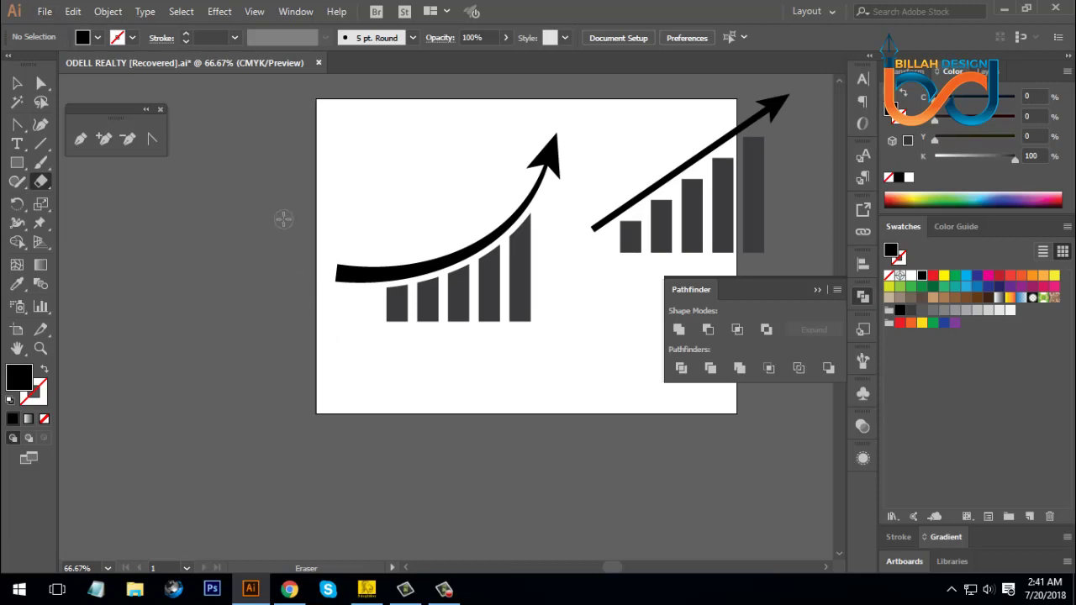
{"action": "mouse_move", "coordinate": [283, 218]}
{"action": "left_mouse_down"}
{"action": "mouse_move", "coordinate": [329, 339]}
{"action": "mouse_move", "coordinate": [372, 348]}
{"action": "mouse_move", "coordinate": [314, 341]}
{"action": "mouse_move", "coordinate": [367, 341]}
{"action": "left_mouse_up"}
{"action": "left_click", "coordinate": [17, 83]}
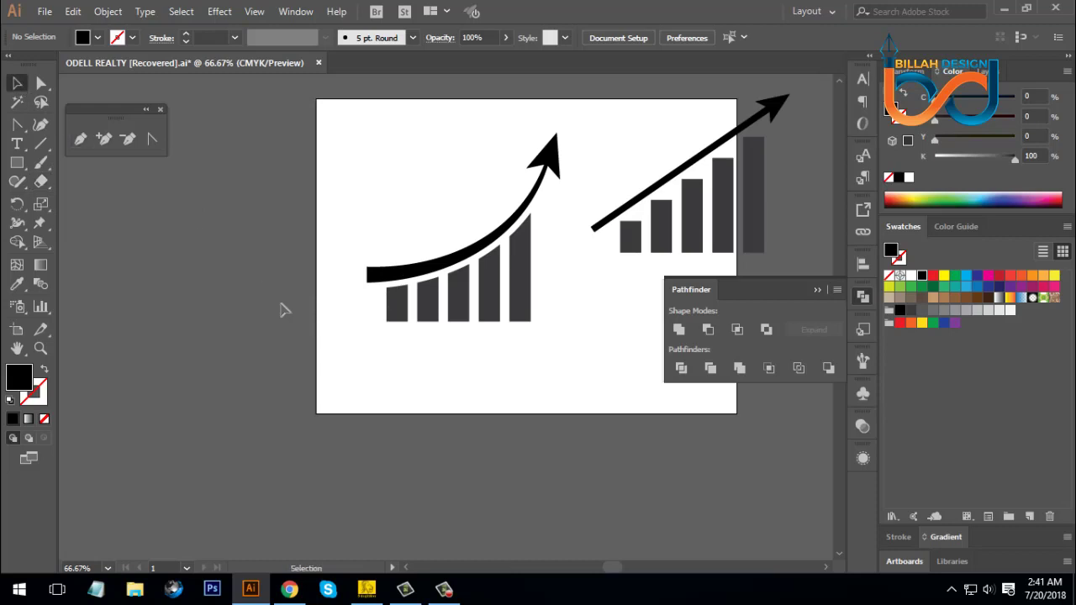
{"action": "left_click_drag", "start_coordinate": [563, 366], "coordinate": [541, 370]}
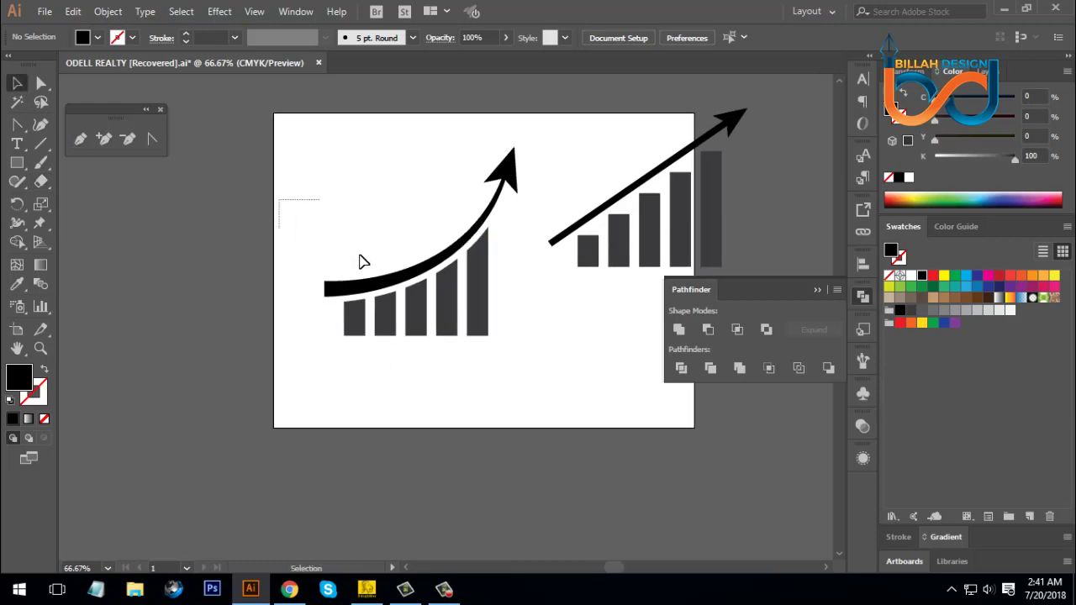
Shrink the left arrow chart proportionally, move it up and left, and close Pathfinder.
{"action": "left_click_drag", "start_coordinate": [360, 260], "coordinate": [507, 328]}
{"action": "left_click_drag", "start_coordinate": [517, 148], "coordinate": [478, 185]}
{"action": "left_click_drag", "start_coordinate": [451, 262], "coordinate": [402, 207]}
{"action": "left_click", "coordinate": [505, 316]}
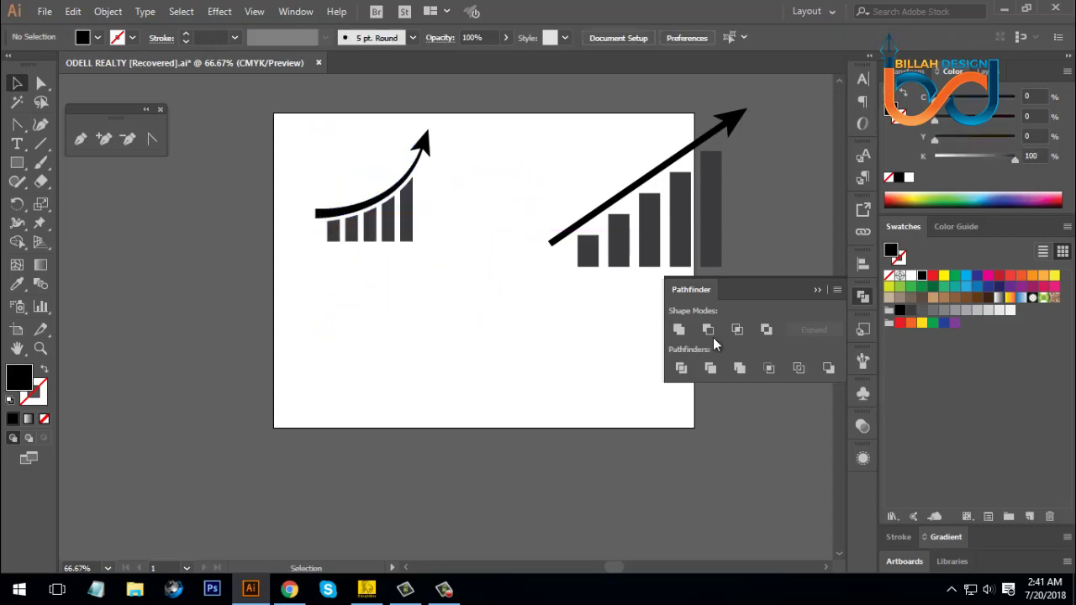
{"action": "left_click", "coordinate": [863, 299]}
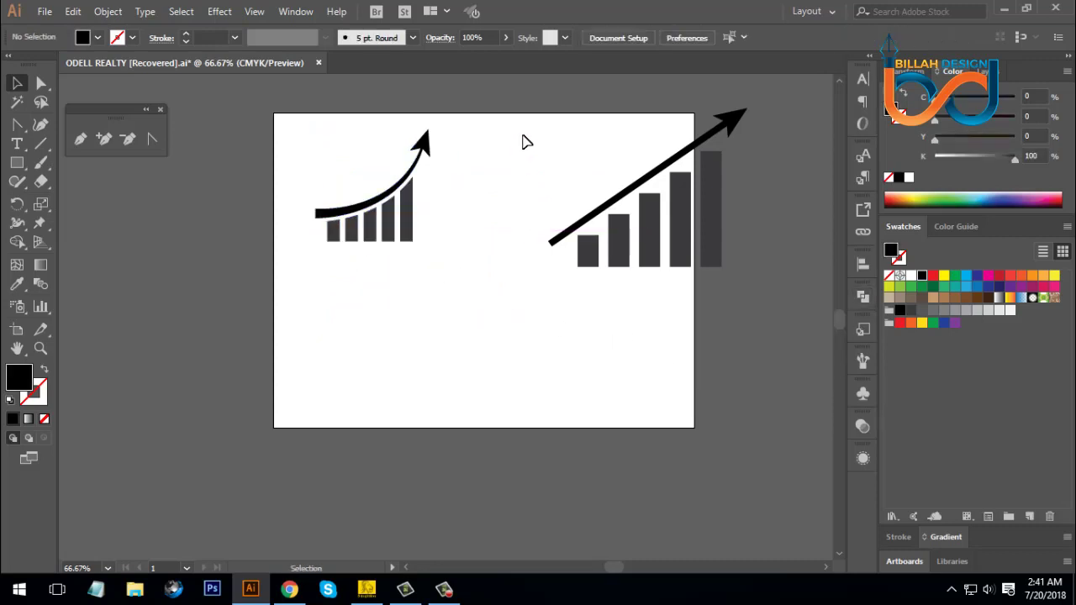
Move the right arrow chart onto the artboard, shrink it to match, and raise it.
{"action": "left_click_drag", "start_coordinate": [522, 142], "coordinate": [737, 267]}
{"action": "left_click_drag", "start_coordinate": [714, 206], "coordinate": [562, 257]}
{"action": "left_click", "coordinate": [580, 278]}
{"action": "left_click", "coordinate": [494, 286]}
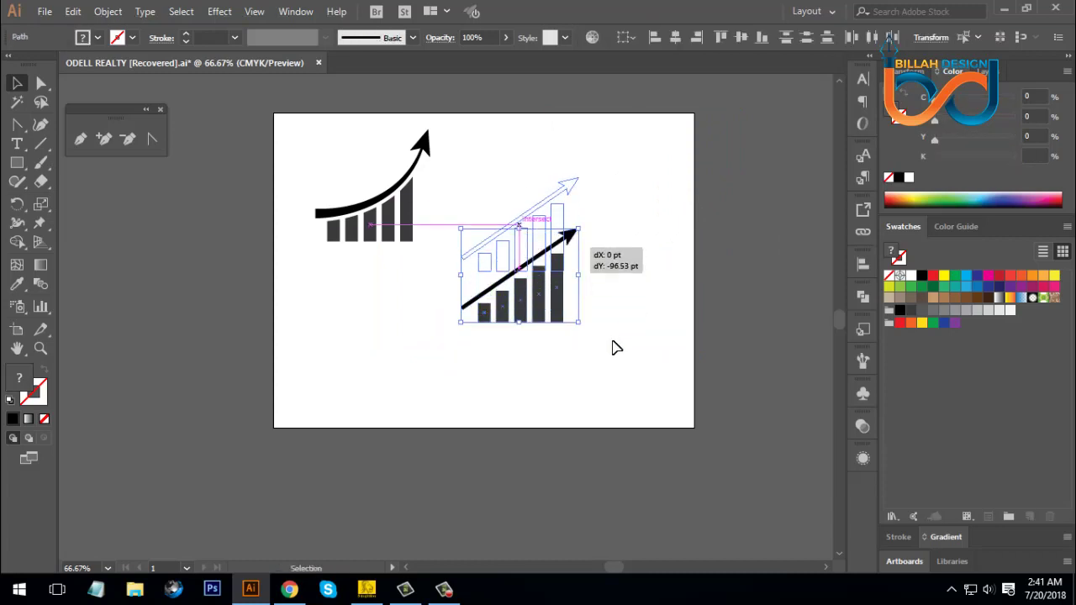
{"action": "left_click", "coordinate": [616, 347]}
{"action": "scroll", "coordinate": [555, 311], "scroll_direction": "down", "scroll_amount": 1}
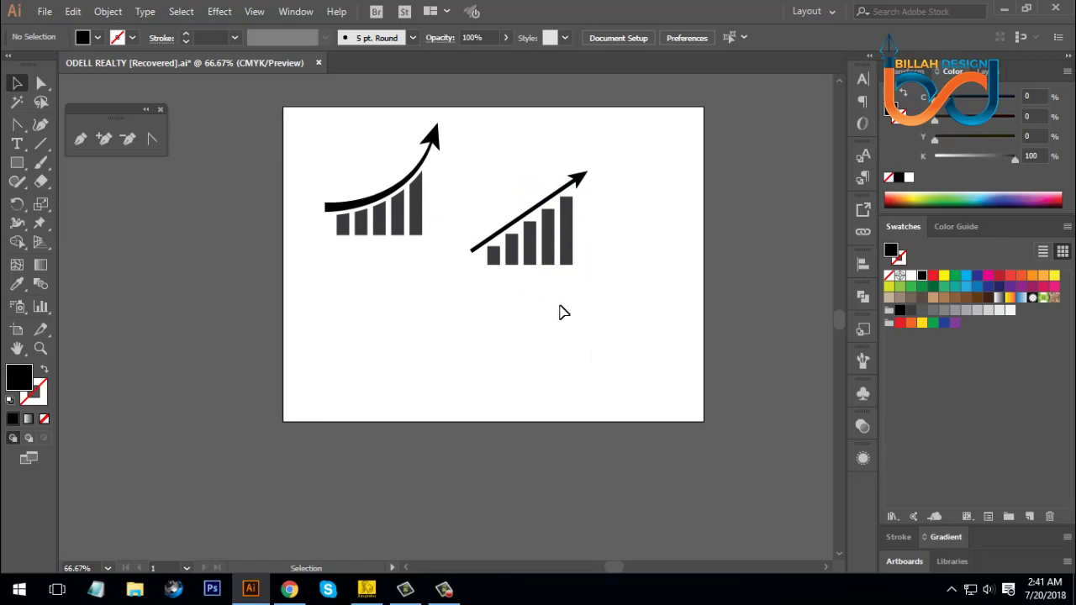
Draw a wide ellipse below the two charts.
{"action": "scroll", "coordinate": [548, 330], "scroll_direction": "down", "scroll_amount": 1}
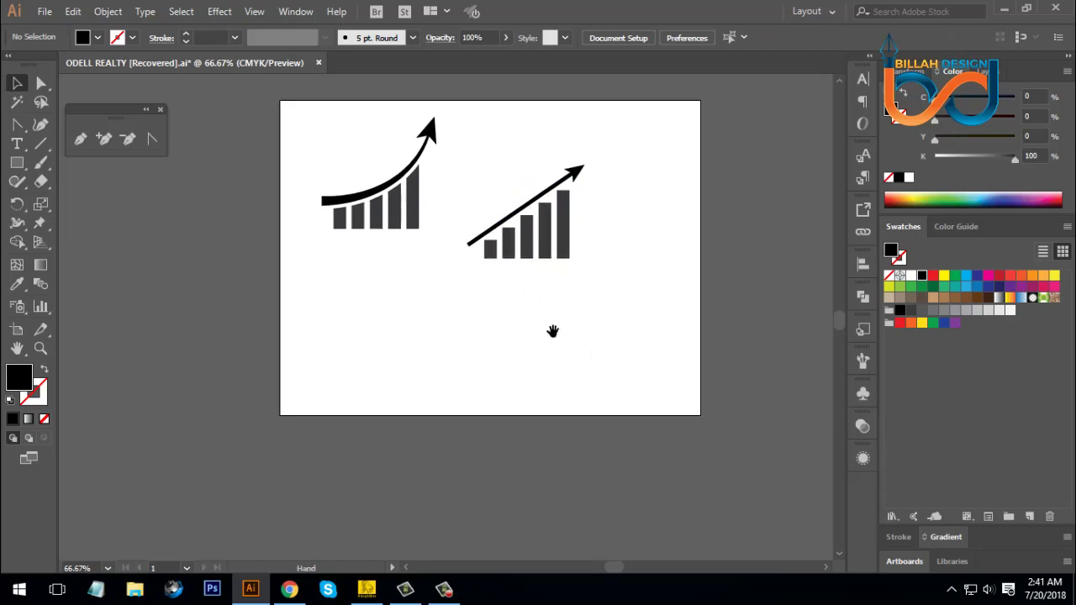
{"action": "left_click", "coordinate": [15, 168]}
{"action": "left_click", "coordinate": [64, 199]}
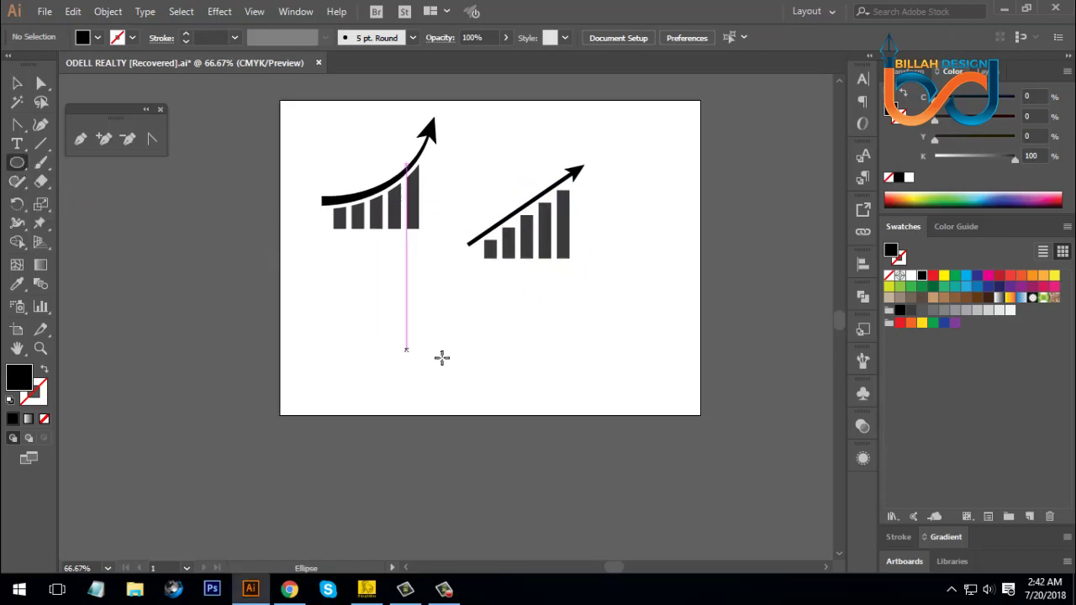
{"action": "left_click_drag", "start_coordinate": [382, 311], "coordinate": [563, 361]}
{"action": "key", "text": "v"}
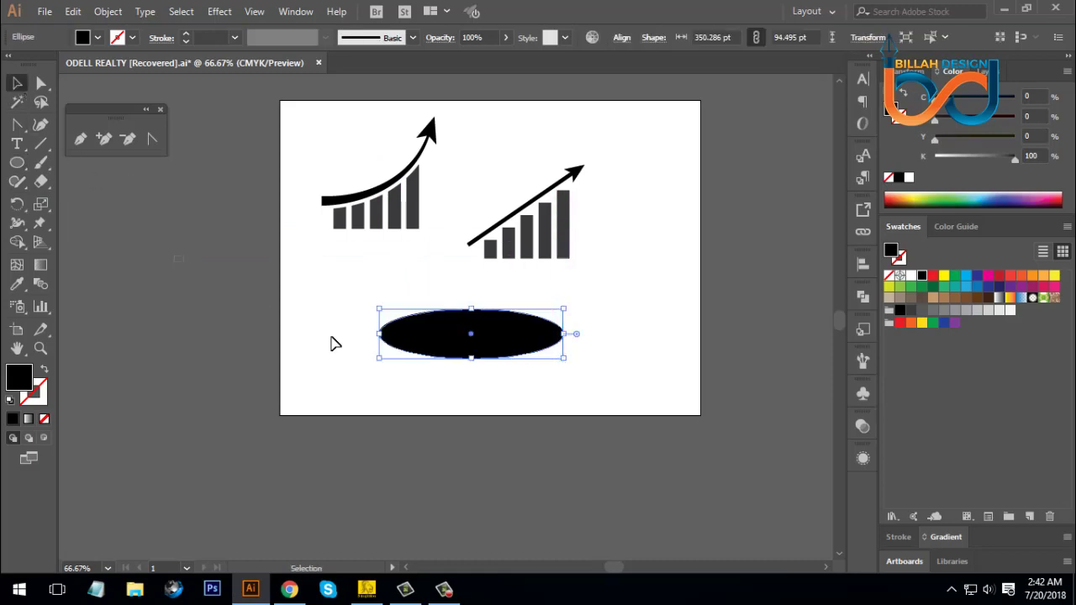
{"action": "left_click", "coordinate": [461, 410]}
Make a slightly offset copy of the ellipse and fill it white.
{"action": "scroll", "coordinate": [461, 409], "scroll_direction": "up", "scroll_amount": 1}
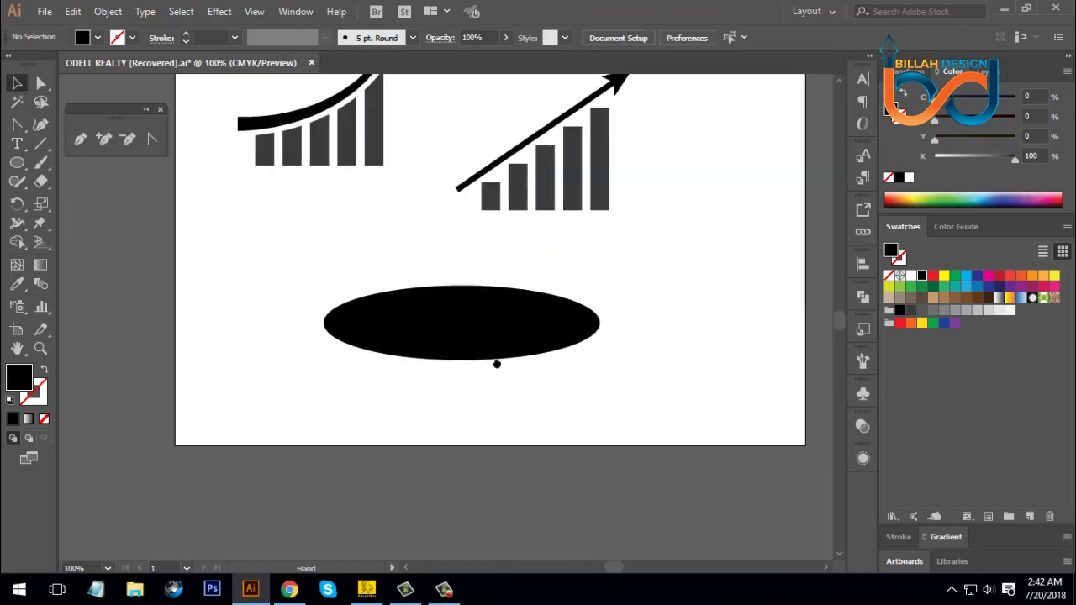
{"action": "mouse_move", "coordinate": [493, 324]}
{"action": "left_mouse_down"}
{"action": "mouse_move", "coordinate": [519, 325]}
{"action": "mouse_move", "coordinate": [506, 326]}
{"action": "left_mouse_up"}
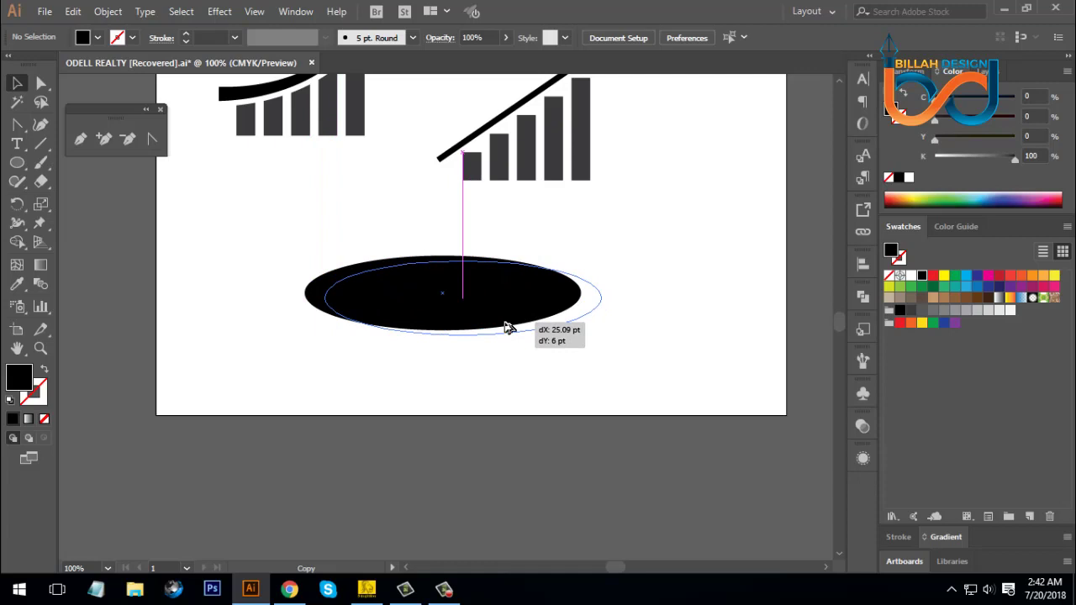
{"action": "left_click_drag", "start_coordinate": [505, 328], "coordinate": [506, 328]}
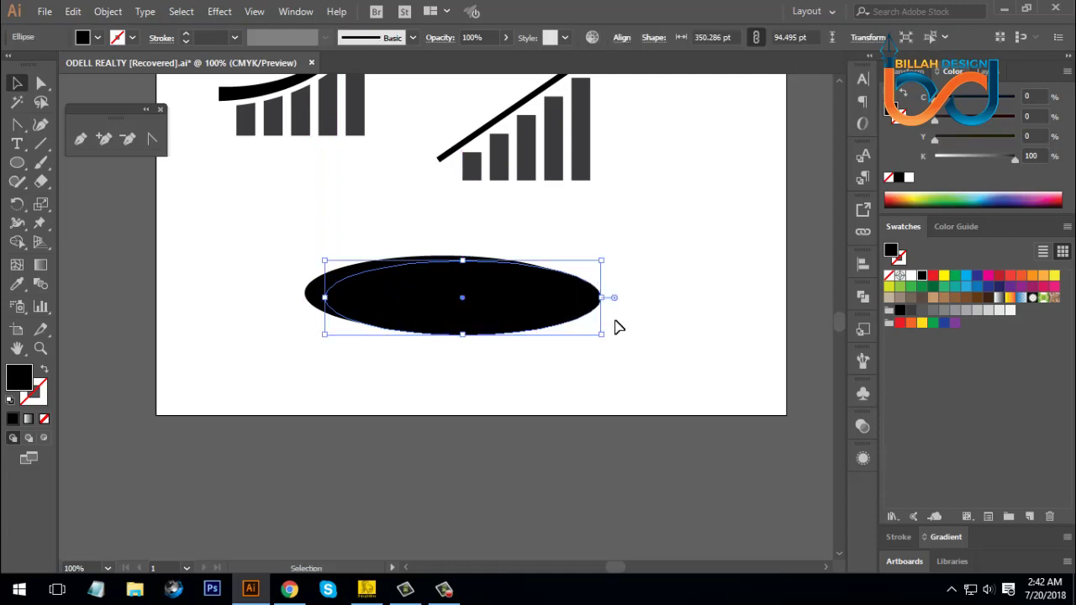
{"action": "left_click", "coordinate": [911, 276]}
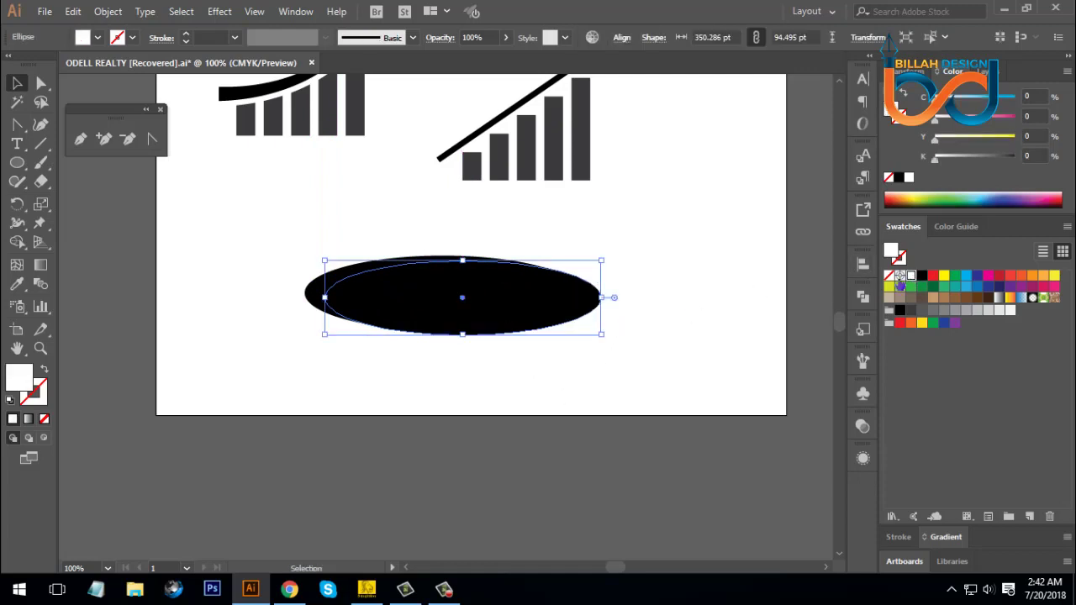
{"action": "left_click", "coordinate": [561, 414]}
{"action": "left_click", "coordinate": [487, 311]}
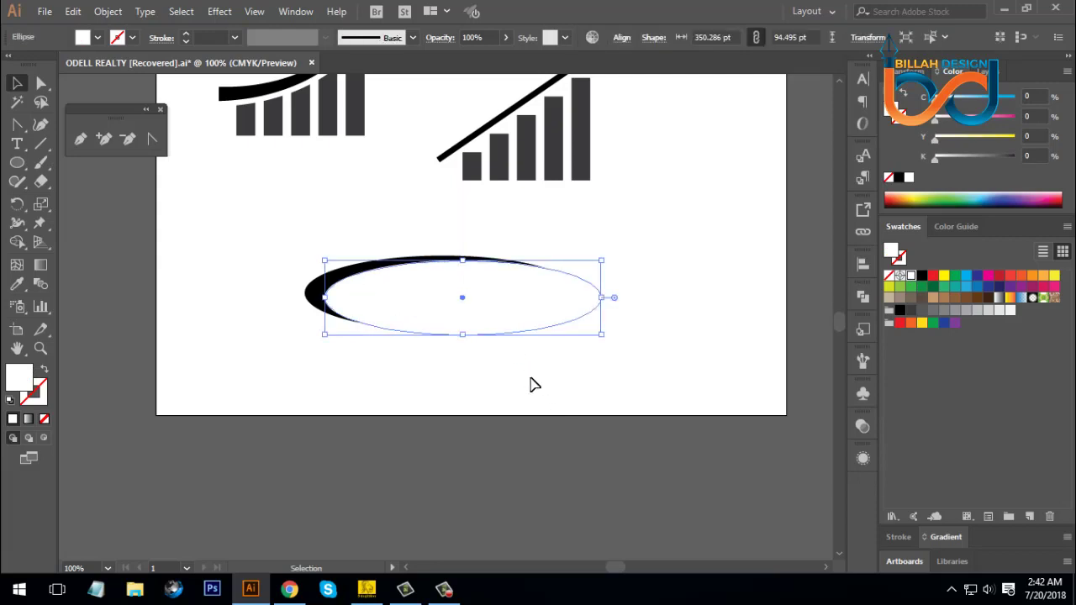
{"action": "left_click", "coordinate": [531, 386]}
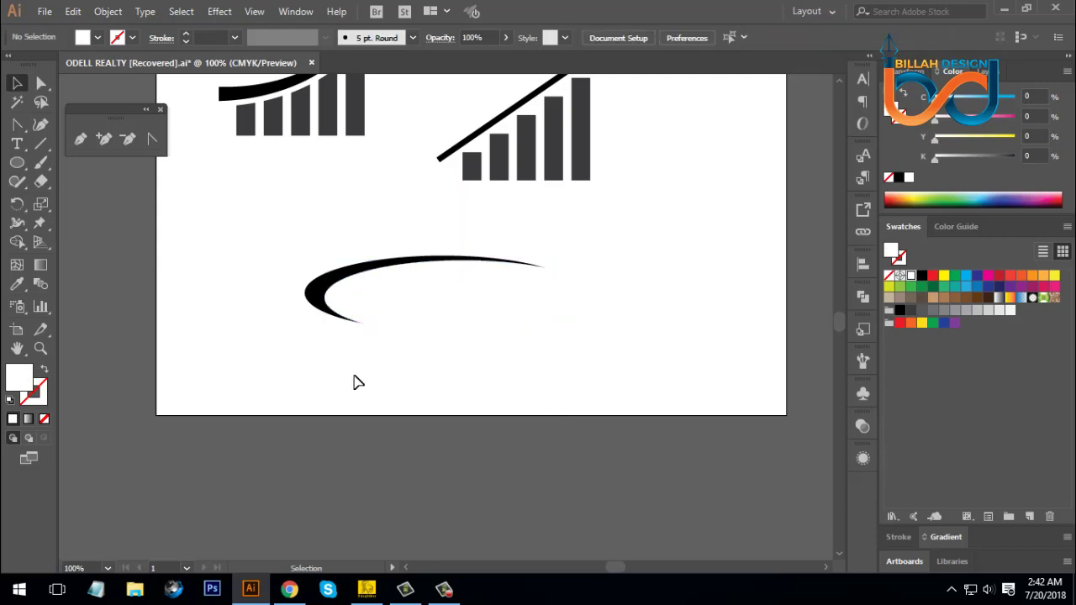
Subtract the white ellipse with Pathfinder Minus Front to leave a black crescent.
{"action": "left_click_drag", "start_coordinate": [262, 228], "coordinate": [478, 380]}
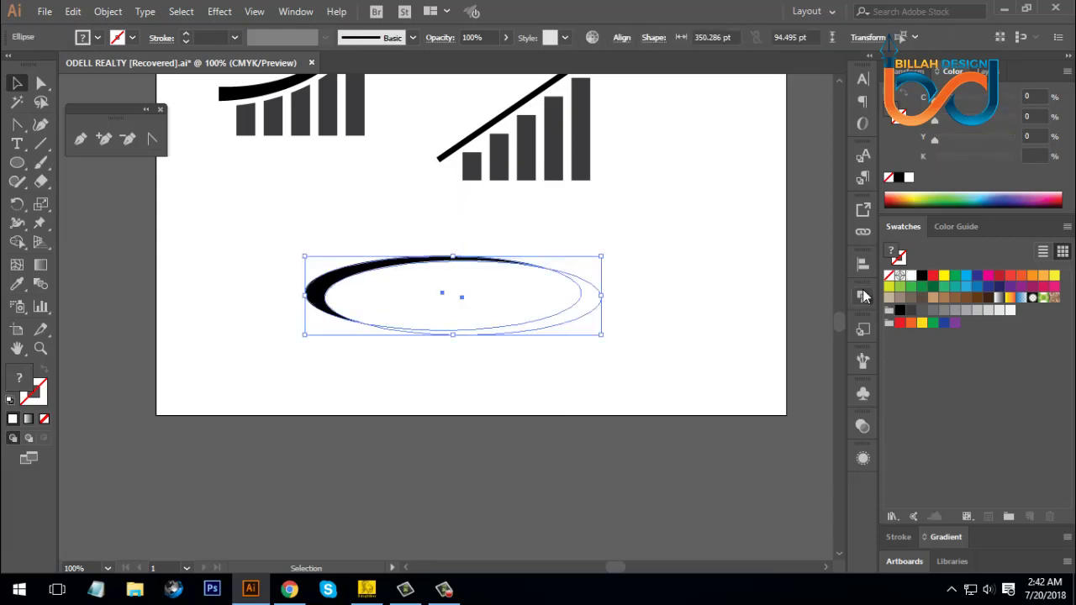
{"action": "left_click", "coordinate": [862, 295]}
{"action": "left_click", "coordinate": [708, 329]}
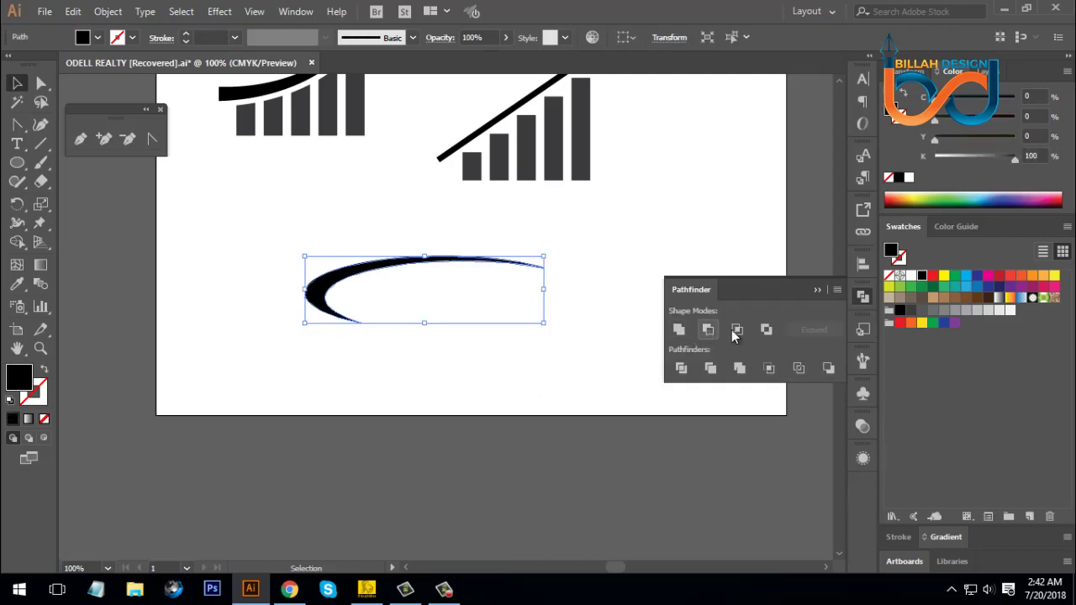
{"action": "left_click", "coordinate": [844, 307]}
{"action": "left_click", "coordinate": [632, 343]}
{"action": "key", "text": "ctrl+minus"}
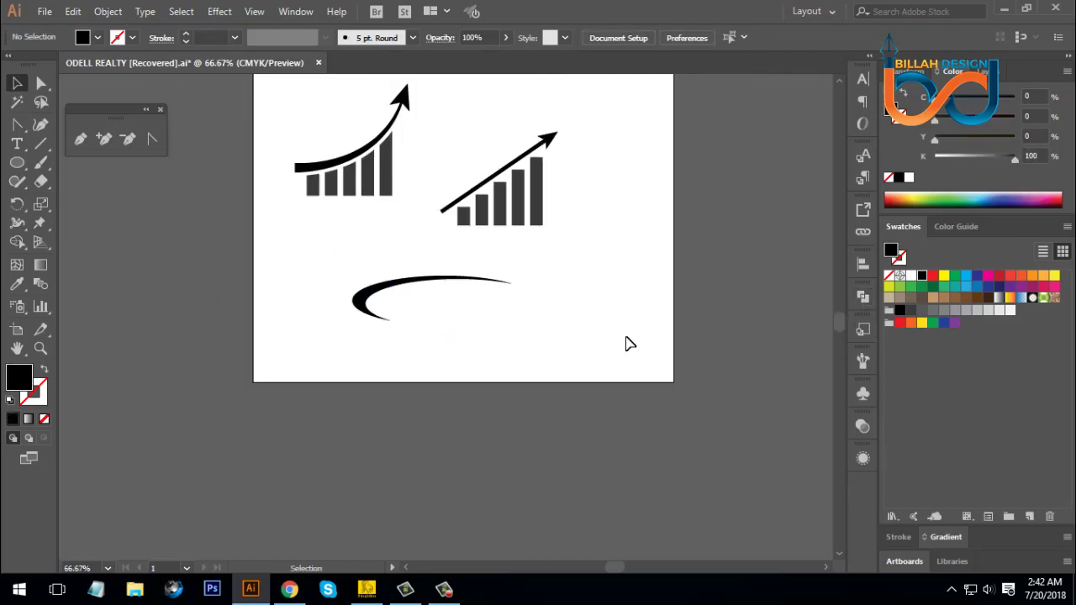
Narrow the crescent and move it right, then copy the second chart's five bars onto it.
{"action": "scroll", "coordinate": [563, 334], "scroll_direction": "left", "scroll_amount": 1}
{"action": "left_click_drag", "start_coordinate": [516, 280], "coordinate": [579, 294]}
{"action": "scroll", "coordinate": [627, 329], "scroll_direction": "right", "scroll_amount": 1}
{"action": "left_click_drag", "start_coordinate": [457, 141], "coordinate": [600, 145]}
{"action": "left_click_drag", "start_coordinate": [510, 169], "coordinate": [506, 268]}
{"action": "left_click", "coordinate": [551, 349]}
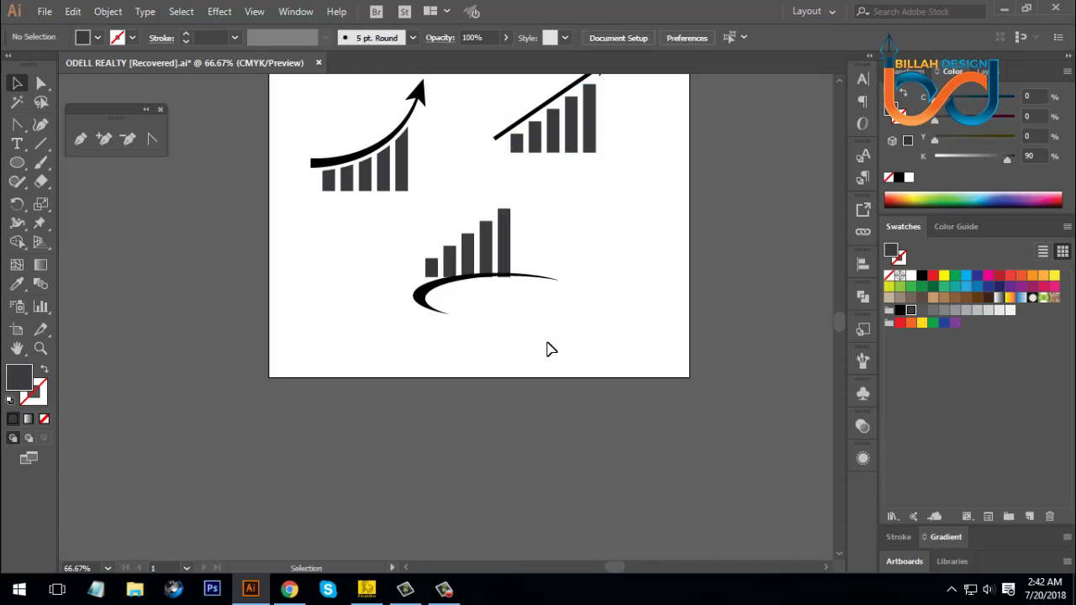
{"action": "scroll", "coordinate": [459, 278], "scroll_direction": "up", "scroll_amount": 2}
Create a 6 pt offset path around the swoosh and fill it white.
{"action": "left_click", "coordinate": [376, 294]}
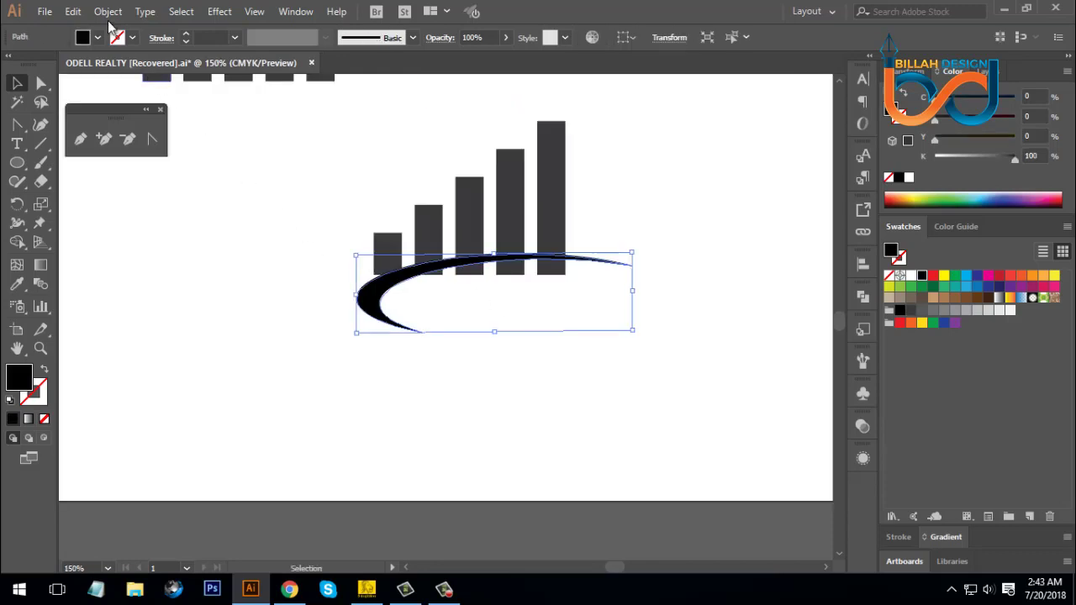
{"action": "left_click", "coordinate": [108, 12]}
{"action": "mouse_move", "coordinate": [188, 352]}
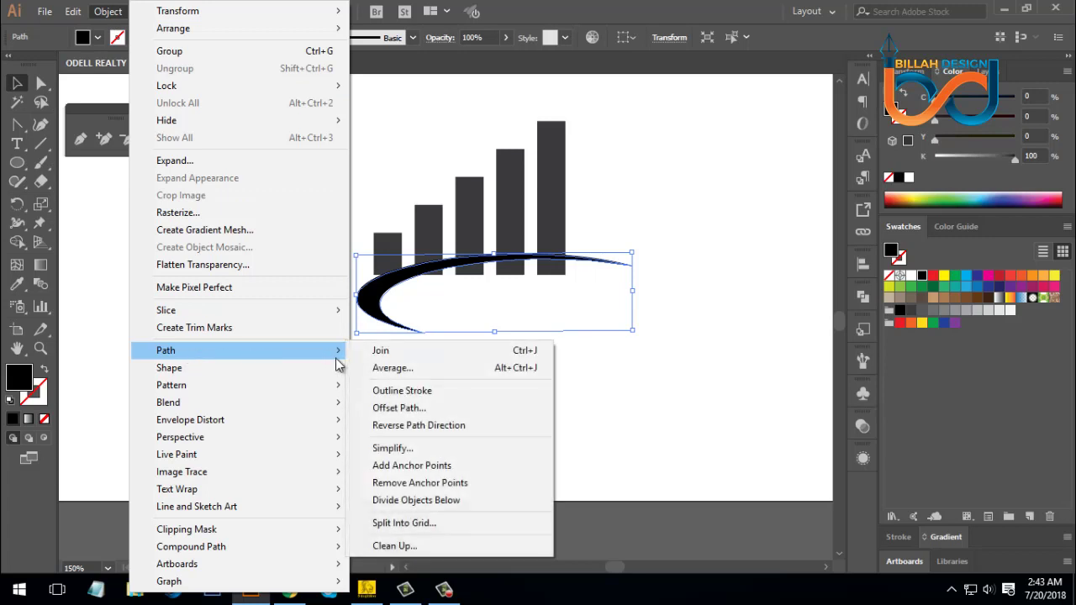
{"action": "left_click", "coordinate": [379, 406]}
{"action": "left_click_drag", "start_coordinate": [821, 142], "coordinate": [796, 142]}
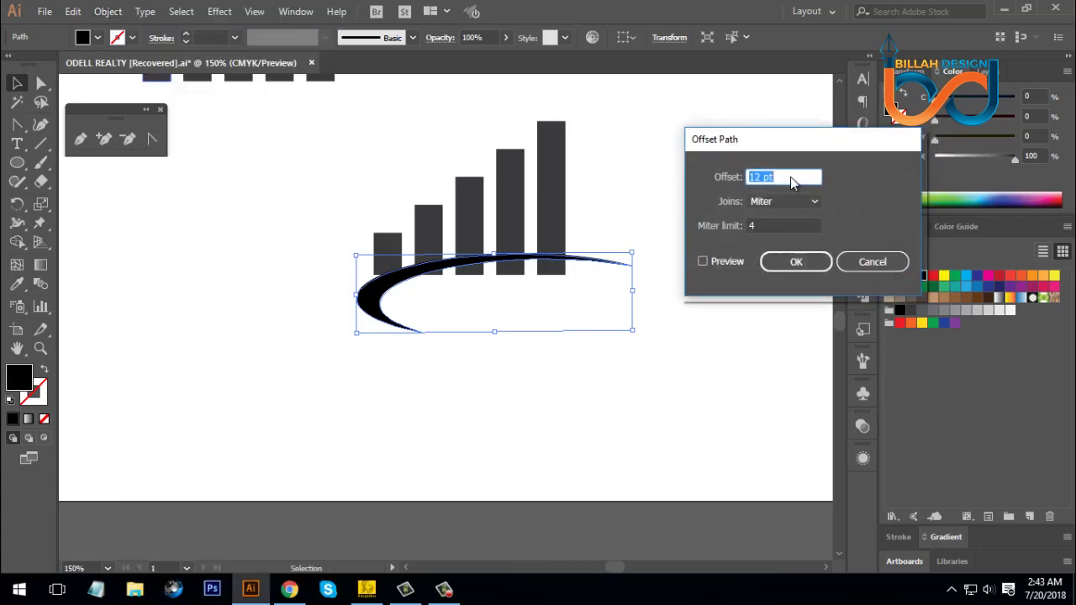
{"action": "left_click", "coordinate": [704, 262]}
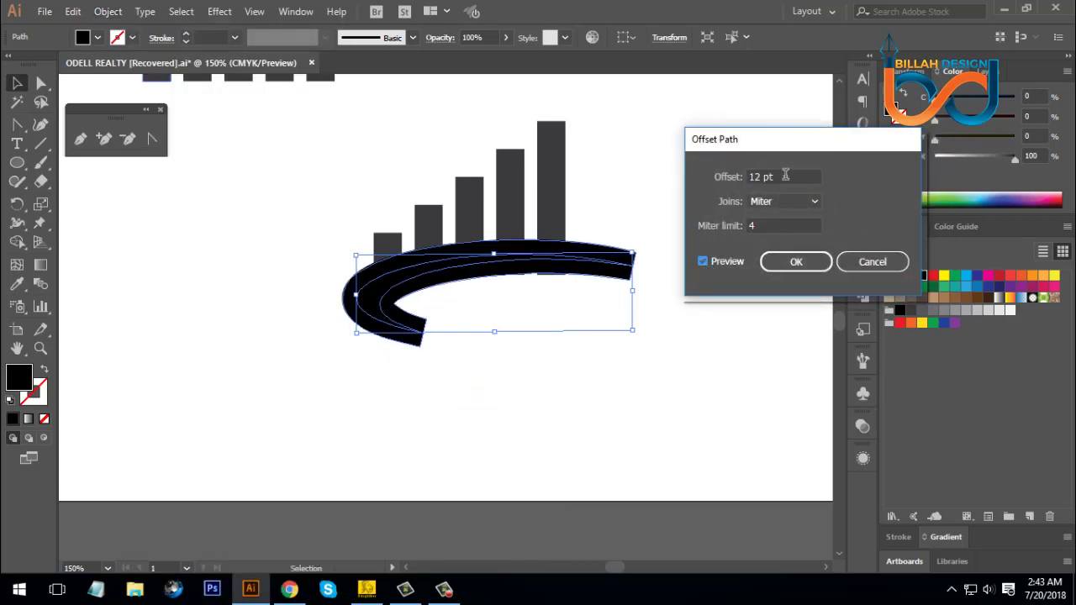
{"action": "scroll", "coordinate": [785, 175], "scroll_direction": "down", "scroll_amount": 6}
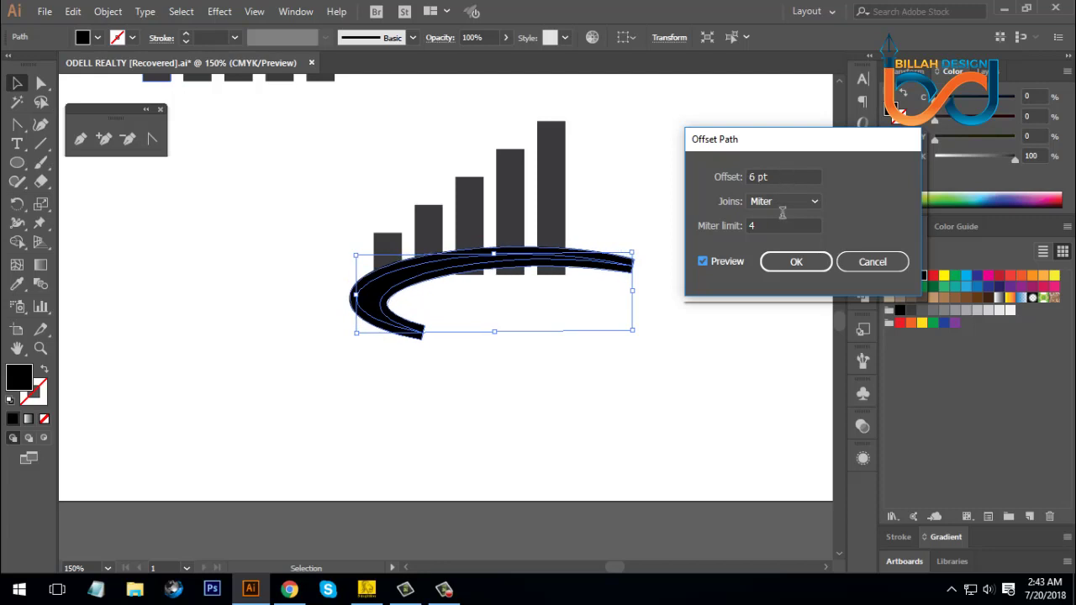
{"action": "left_click", "coordinate": [795, 261]}
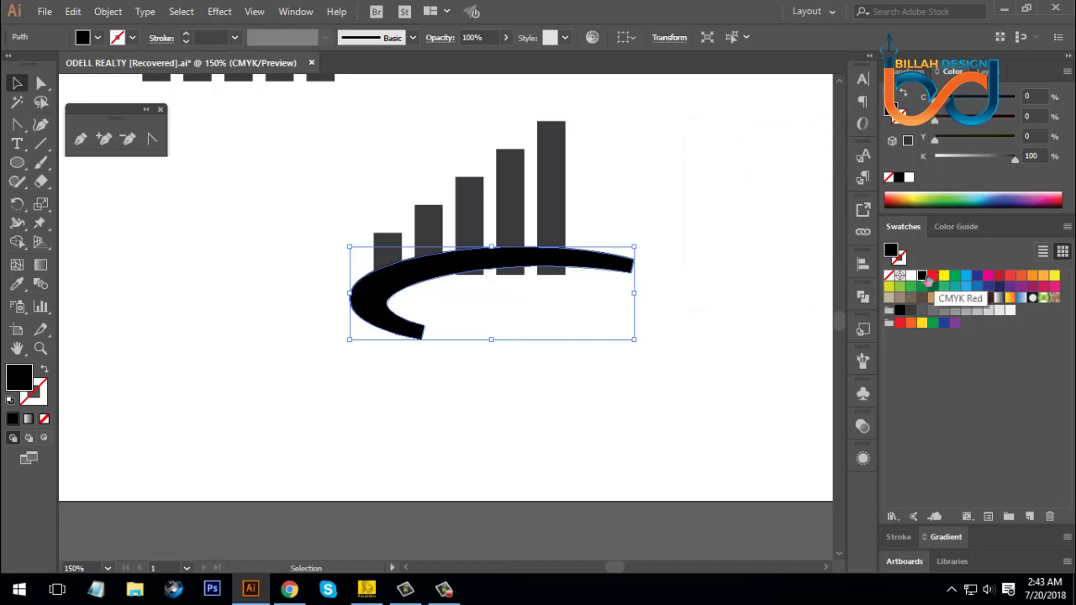
{"action": "left_click", "coordinate": [911, 276]}
{"action": "left_click", "coordinate": [534, 444]}
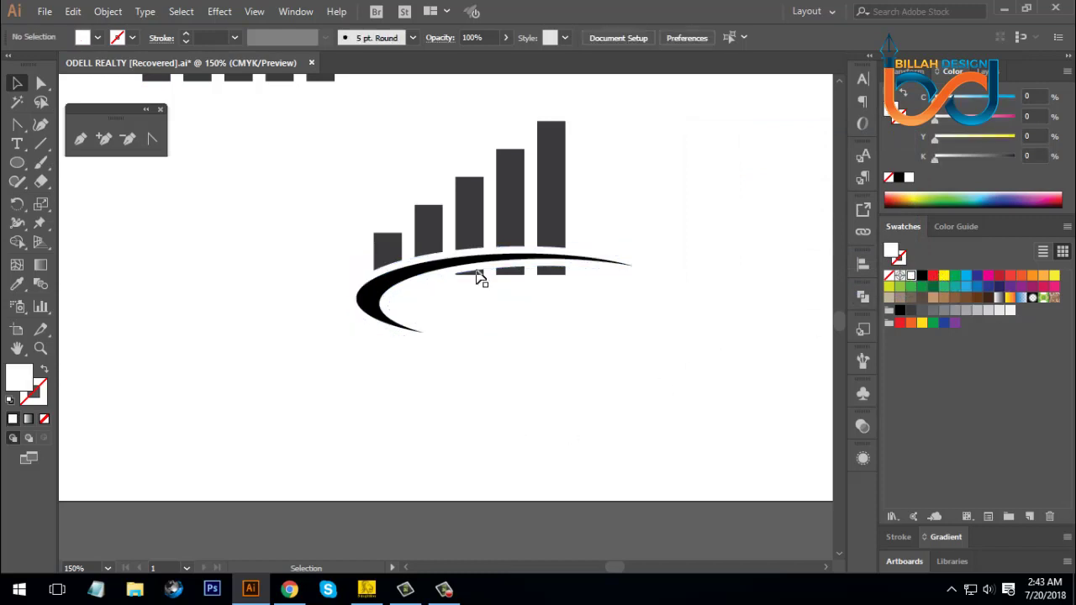
Use Shape Builder across swoosh and bars, then delete the three split-off bar bottoms.
{"action": "left_click", "coordinate": [404, 299]}
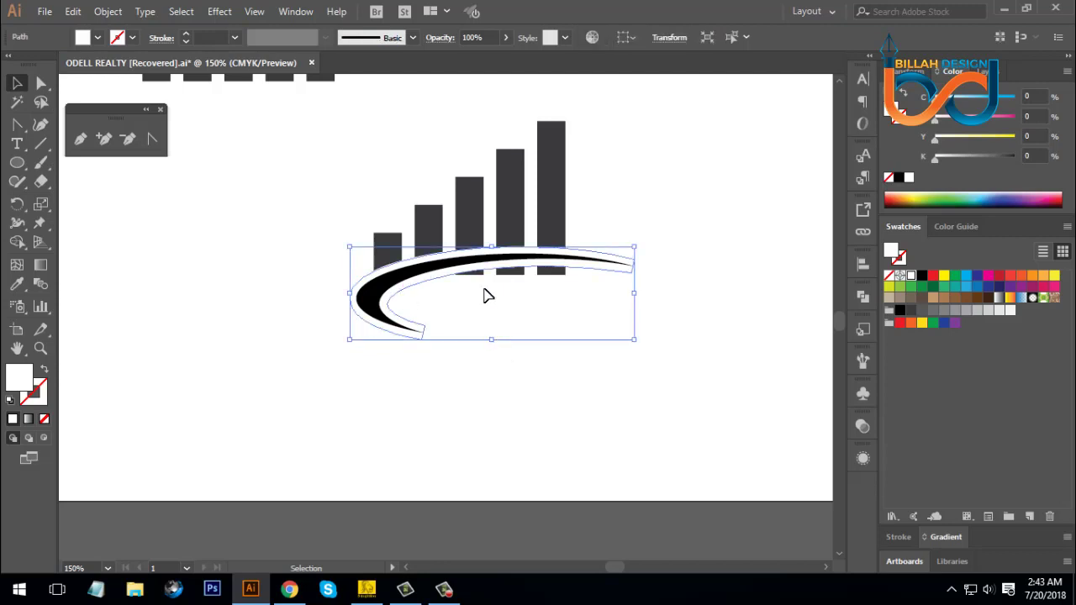
{"action": "left_click_drag", "start_coordinate": [286, 136], "coordinate": [564, 240]}
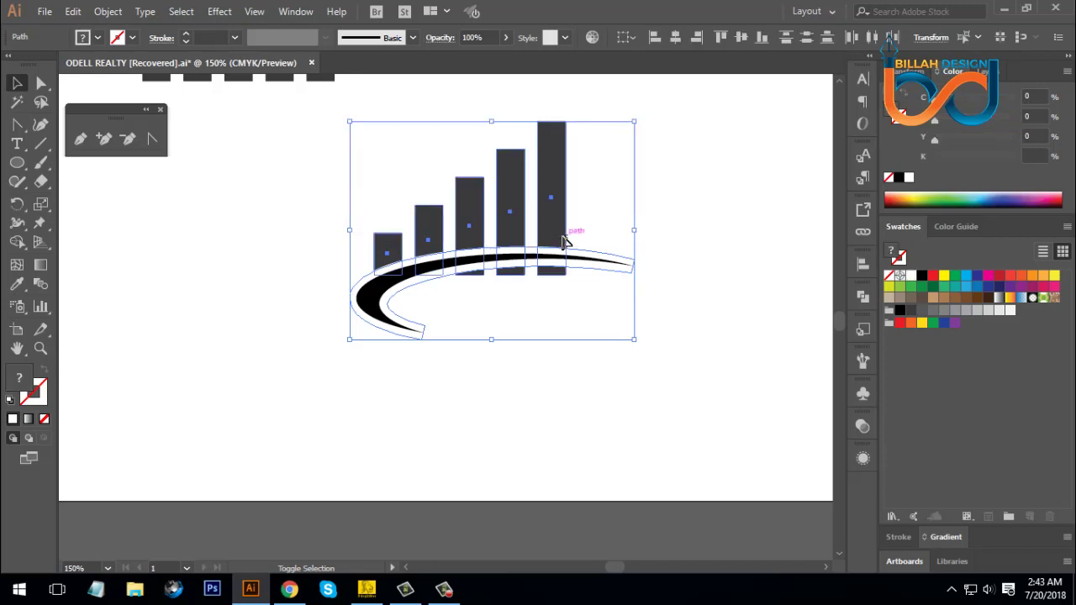
{"action": "left_click", "coordinate": [17, 242]}
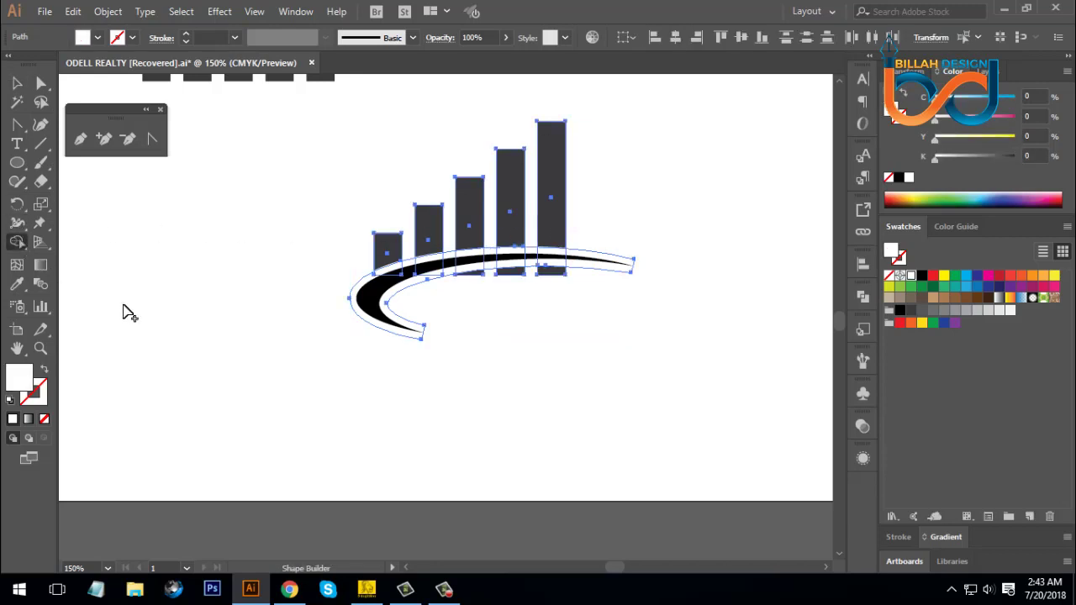
{"action": "mouse_move", "coordinate": [388, 284]}
{"action": "left_mouse_down"}
{"action": "mouse_move", "coordinate": [491, 257]}
{"action": "mouse_move", "coordinate": [630, 262]}
{"action": "mouse_move", "coordinate": [662, 275]}
{"action": "left_mouse_up"}
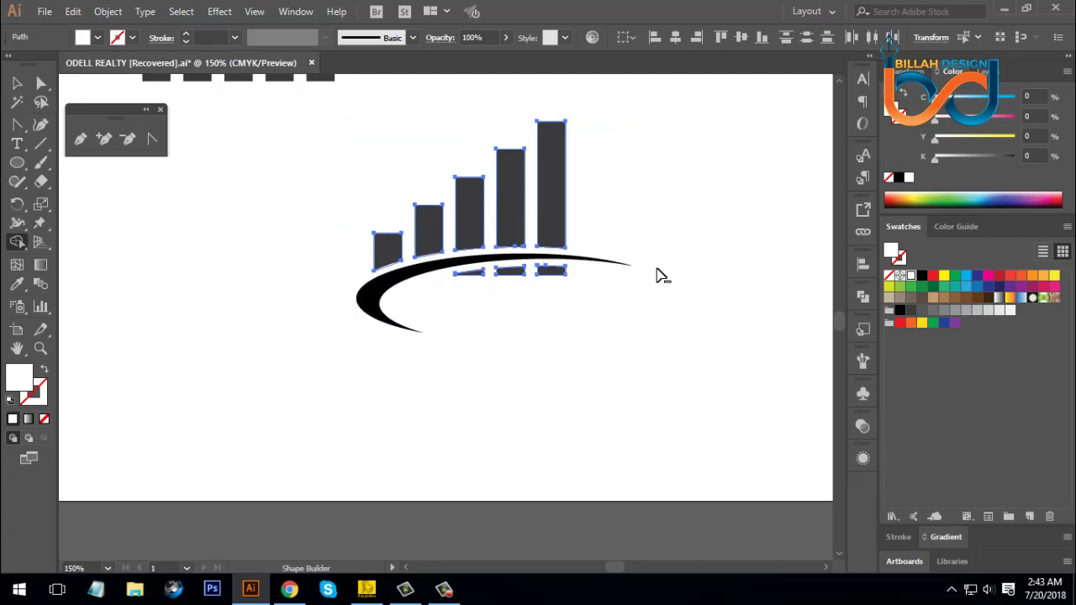
{"action": "left_click", "coordinate": [510, 272], "text": "alt"}
{"action": "left_click", "coordinate": [551, 271], "text": "alt"}
{"action": "left_click", "coordinate": [469, 271], "text": "alt"}
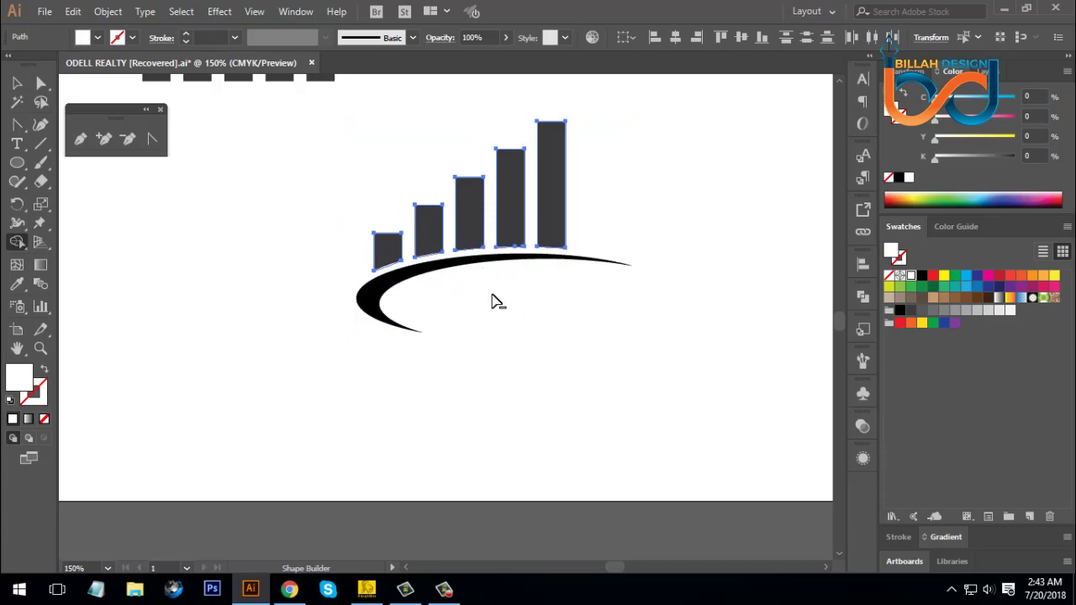
{"action": "left_click", "coordinate": [16, 82]}
Delete the stray small square left of the swoosh.
{"action": "left_click", "coordinate": [525, 376]}
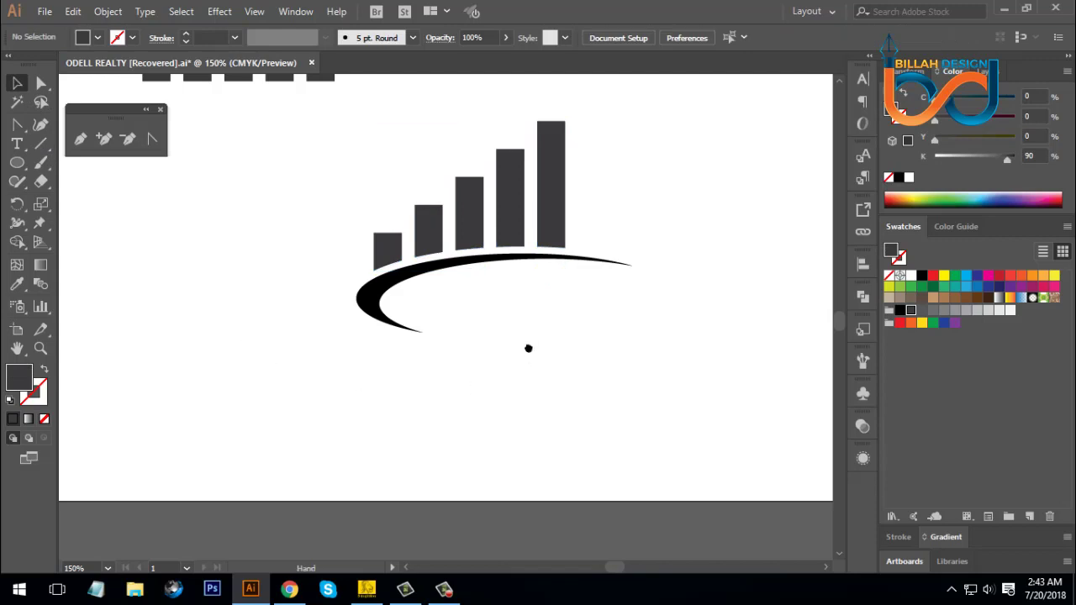
{"action": "scroll", "coordinate": [528, 377], "scroll_direction": "up", "scroll_amount": 1}
{"action": "key", "text": "ctrl+minus"}
{"action": "key", "text": "ctrl+minus"}
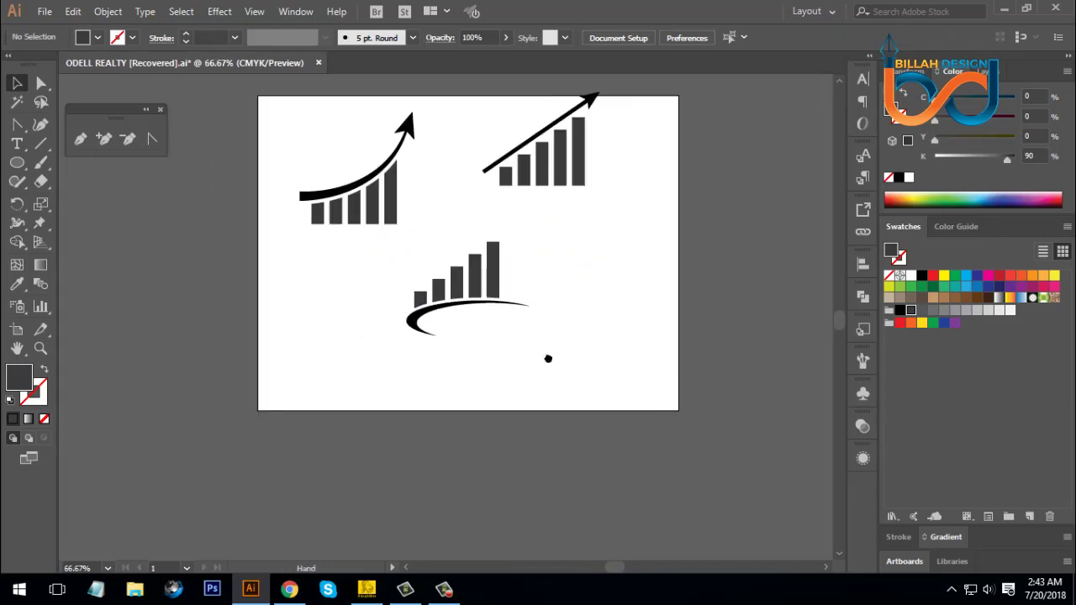
{"action": "left_click", "coordinate": [443, 325]}
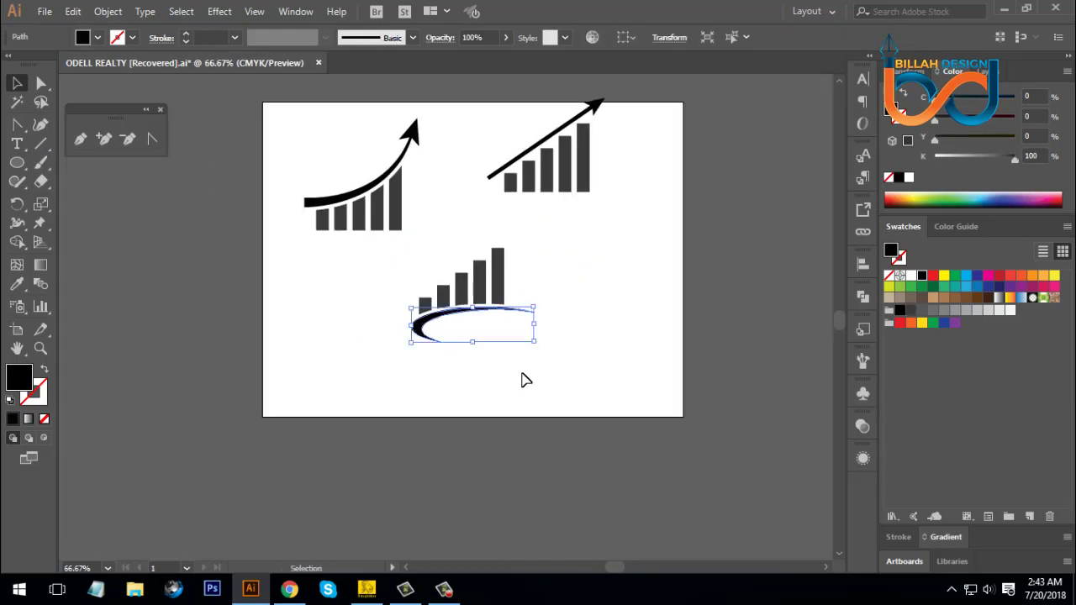
{"action": "left_click", "coordinate": [521, 378]}
{"action": "left_click_drag", "start_coordinate": [423, 312], "coordinate": [600, 363]}
{"action": "key", "text": "Delete"}
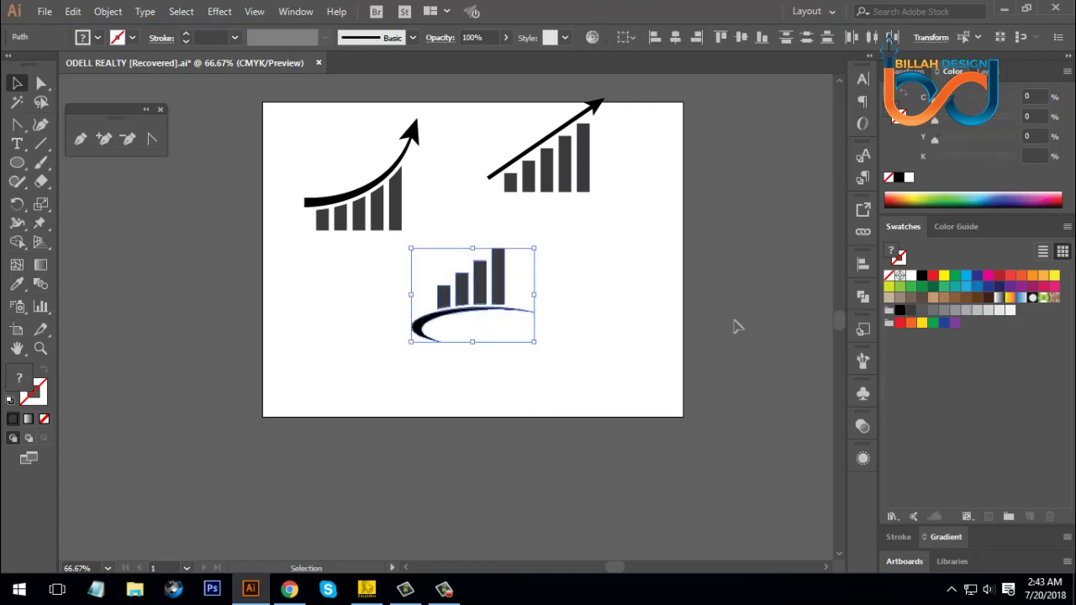
Colour the logo K 90 dark grey and the swoosh orange with Magenta 64.
{"action": "left_click", "coordinate": [911, 310]}
{"action": "left_click", "coordinate": [543, 294]}
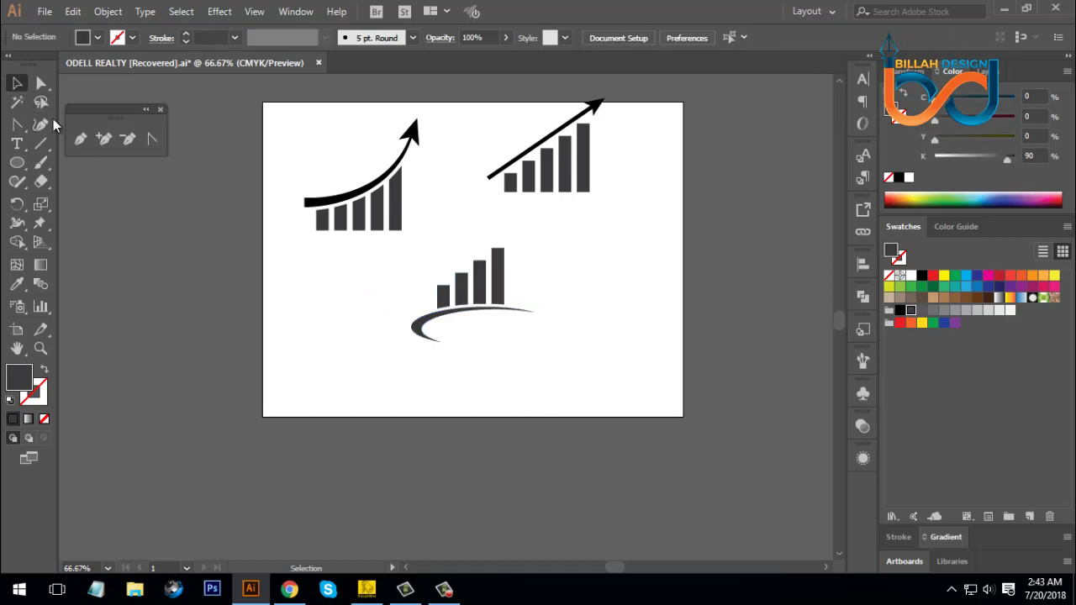
{"action": "left_click", "coordinate": [442, 340]}
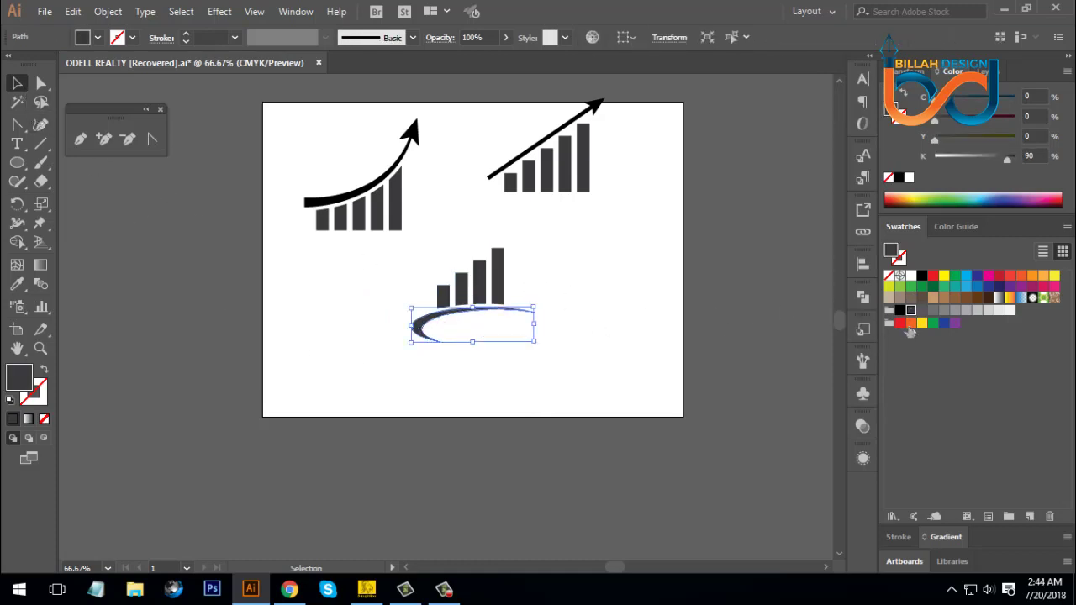
{"action": "left_click", "coordinate": [912, 323]}
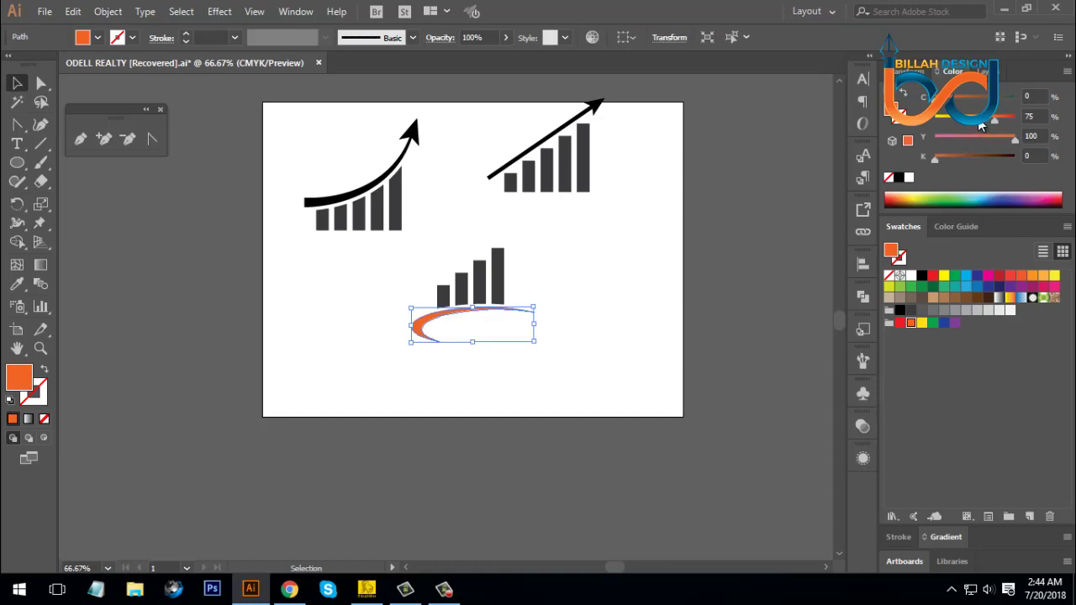
{"action": "left_click_drag", "start_coordinate": [981, 124], "coordinate": [986, 124]}
Move the bars-and-swoosh logo down and left.
{"action": "left_click", "coordinate": [627, 301]}
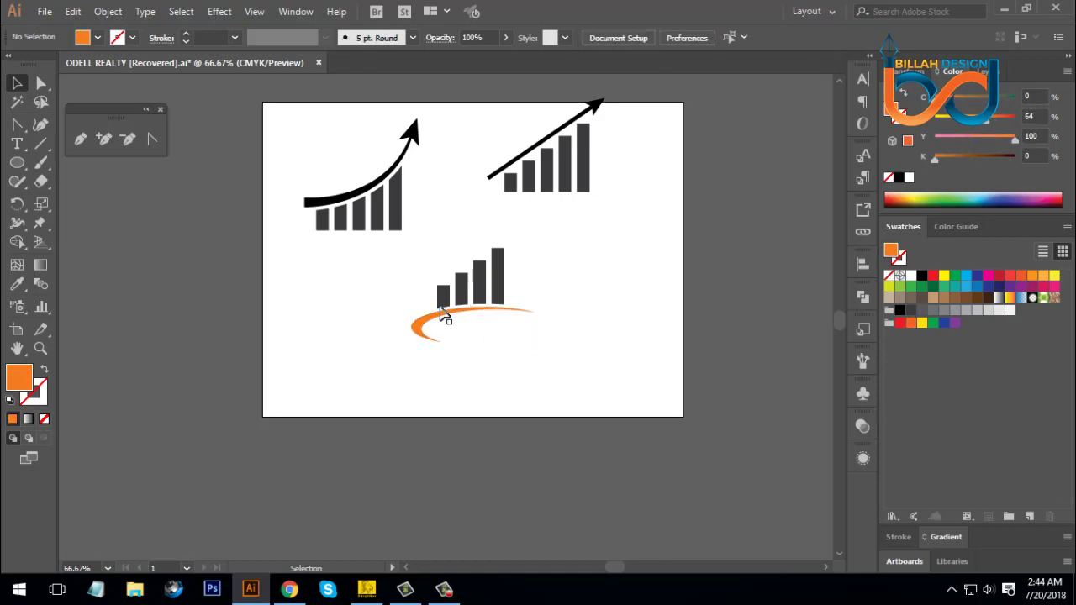
{"action": "left_click_drag", "start_coordinate": [382, 273], "coordinate": [614, 401]}
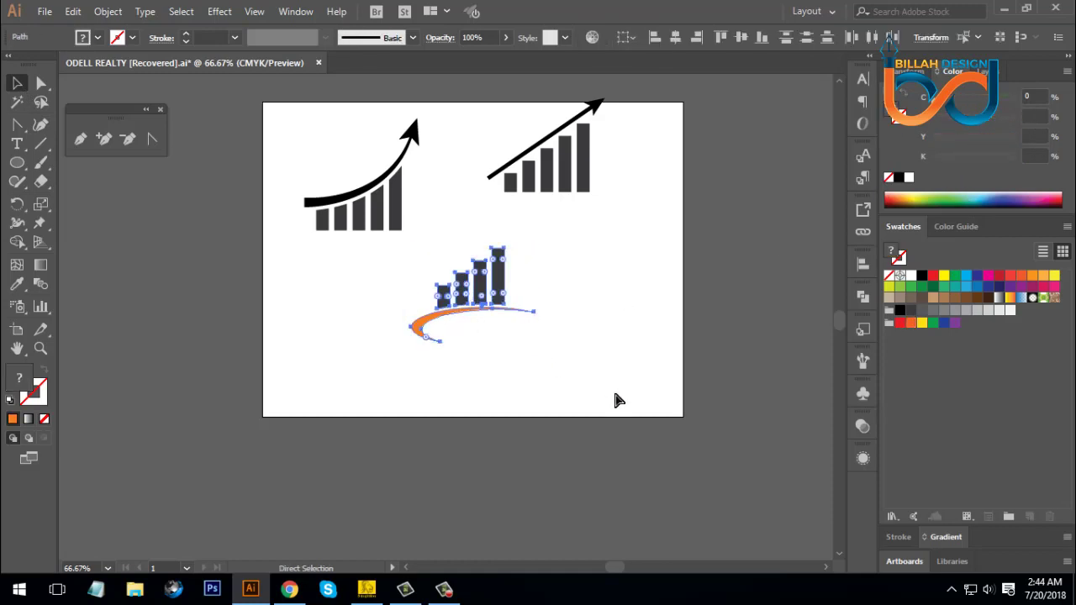
{"action": "left_click", "coordinate": [586, 387]}
{"action": "left_click_drag", "start_coordinate": [496, 292], "coordinate": [463, 307]}
{"action": "left_click", "coordinate": [566, 293]}
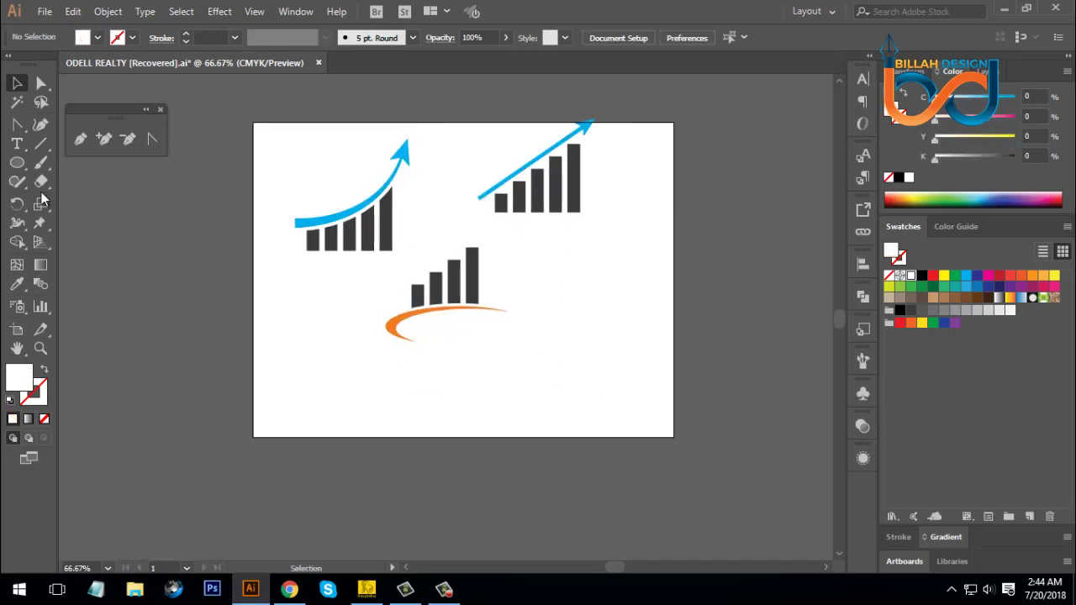
Add the text 'BD FINANCIAL' beside the orange swoosh.
{"action": "left_click", "coordinate": [17, 143]}
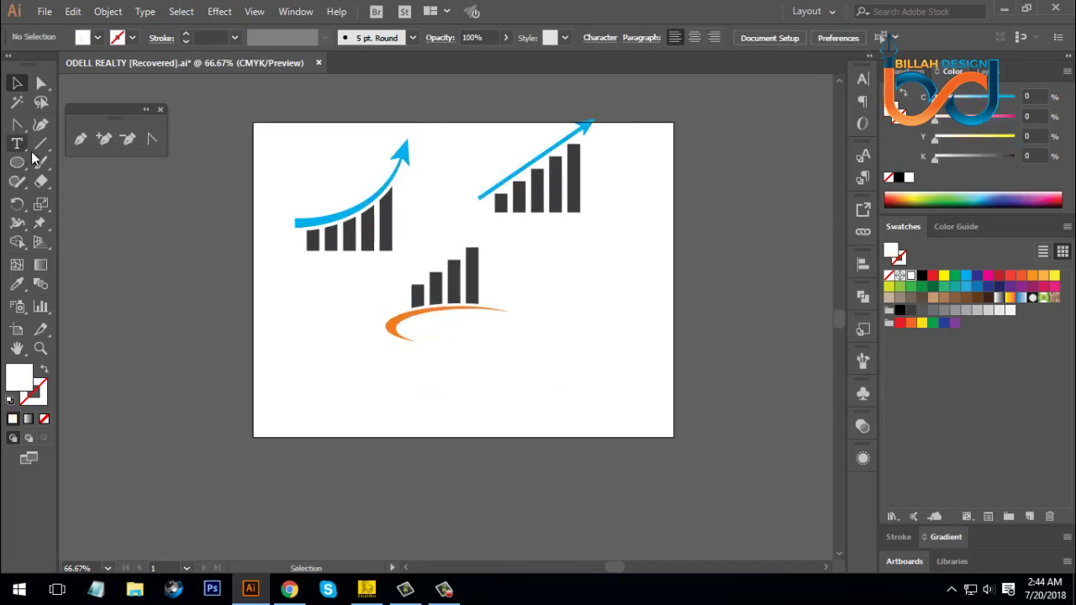
{"action": "left_click", "coordinate": [475, 339]}
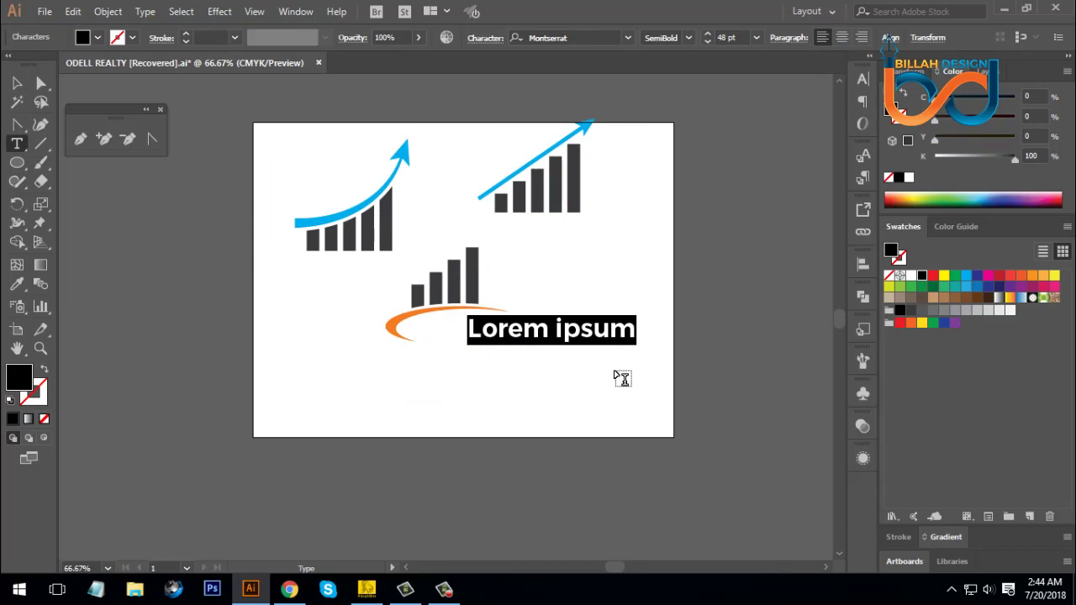
{"action": "type", "text": "bd fin"}
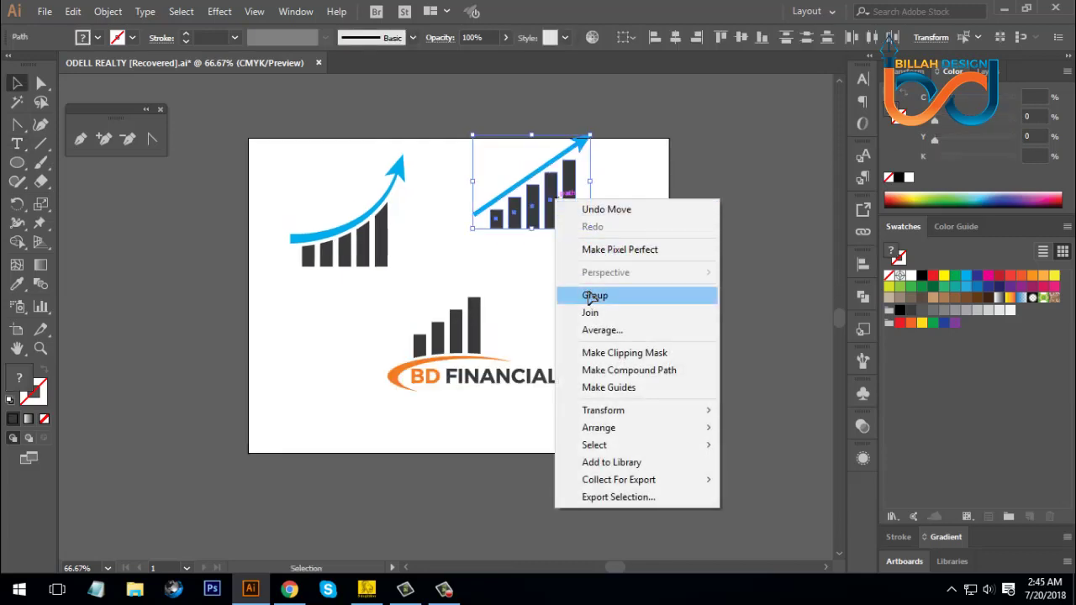
{"action": "left_click", "coordinate": [593, 296]}
{"action": "left_click", "coordinate": [422, 258]}
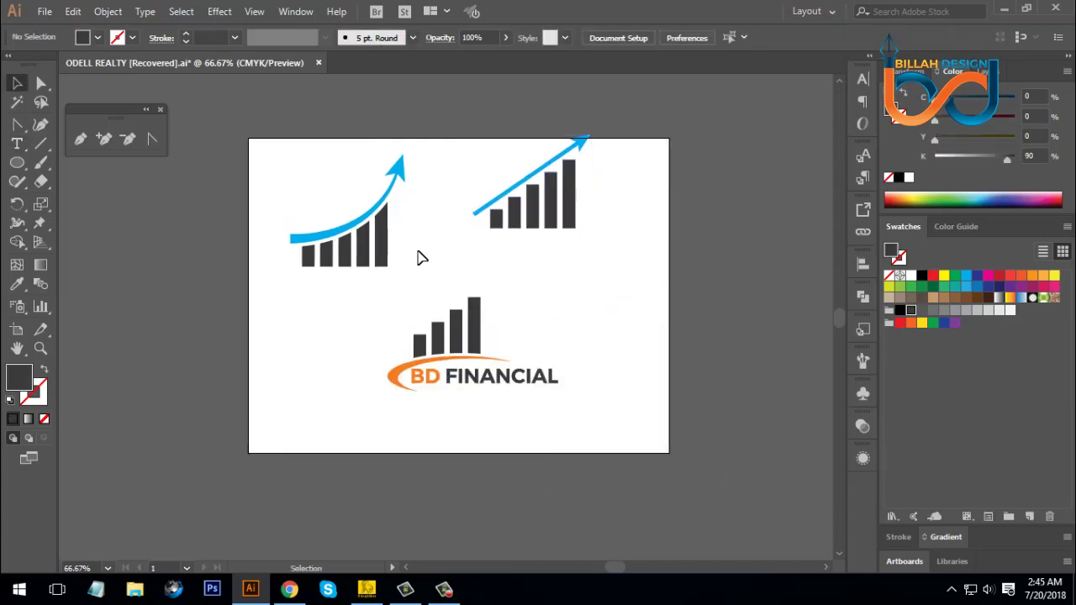
Group all parts of the left arrow logo.
{"action": "left_click_drag", "start_coordinate": [294, 181], "coordinate": [409, 269]}
{"action": "right_click", "coordinate": [415, 224]}
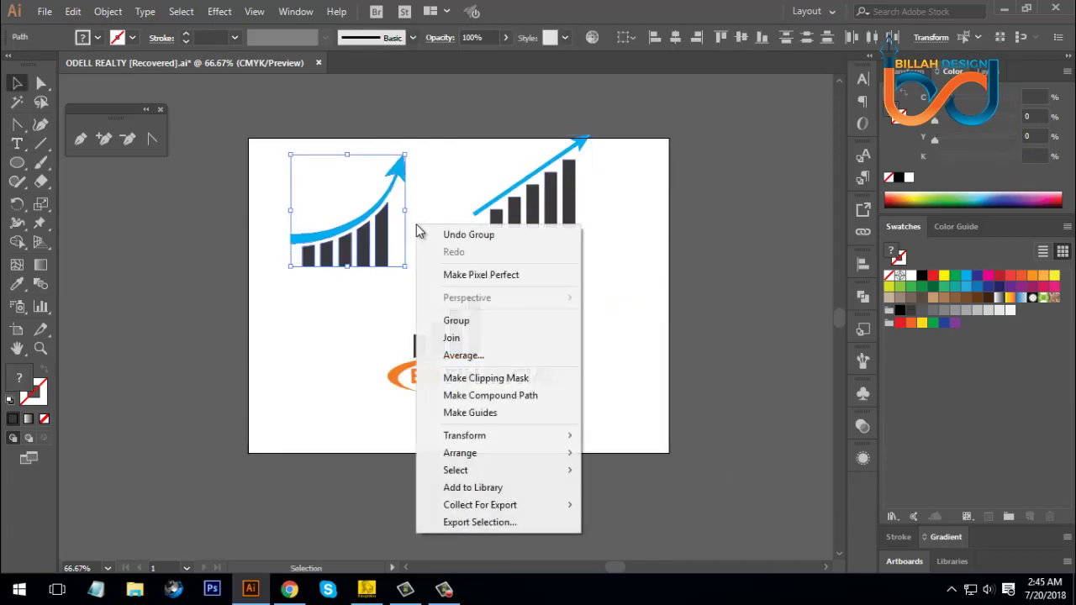
{"action": "left_click", "coordinate": [461, 320]}
Move the BD FINANCIAL logo up about 50 px.
{"action": "left_click", "coordinate": [579, 328]}
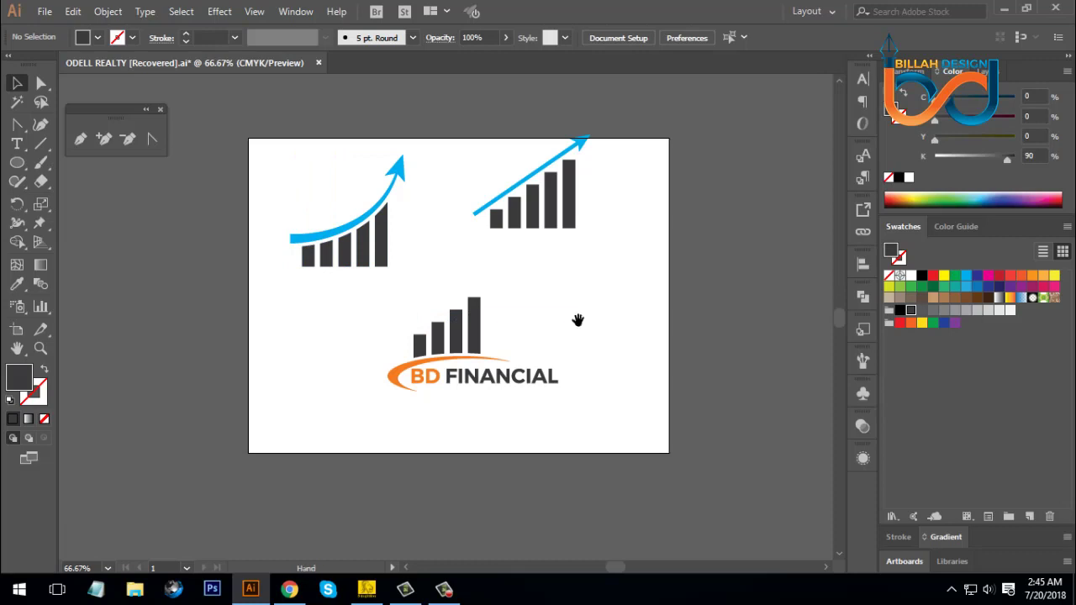
{"action": "left_click_drag", "start_coordinate": [580, 328], "coordinate": [577, 324]}
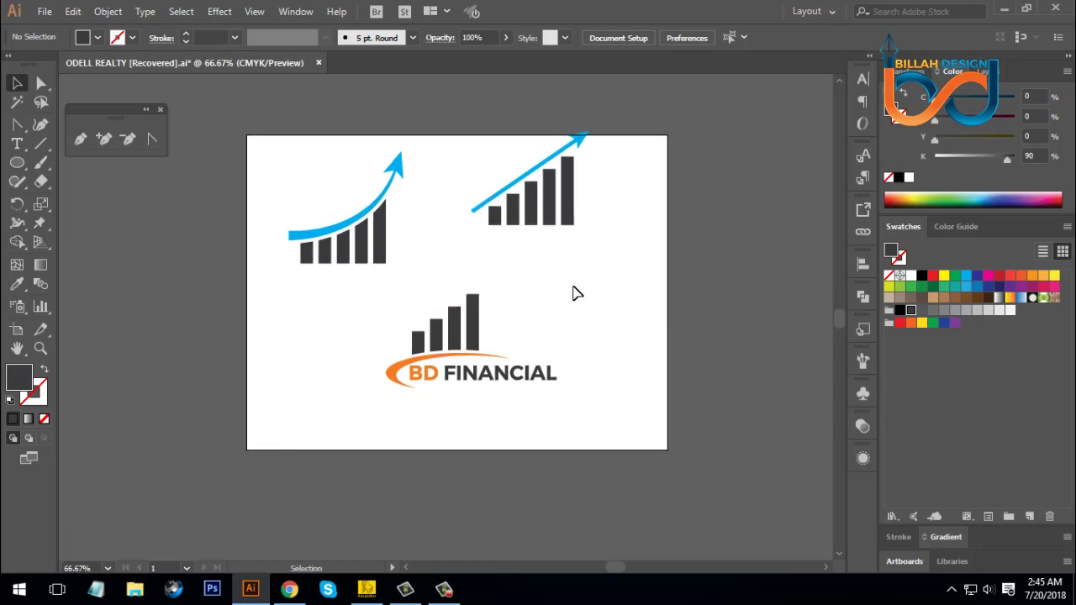
{"action": "left_click_drag", "start_coordinate": [479, 322], "coordinate": [480, 279]}
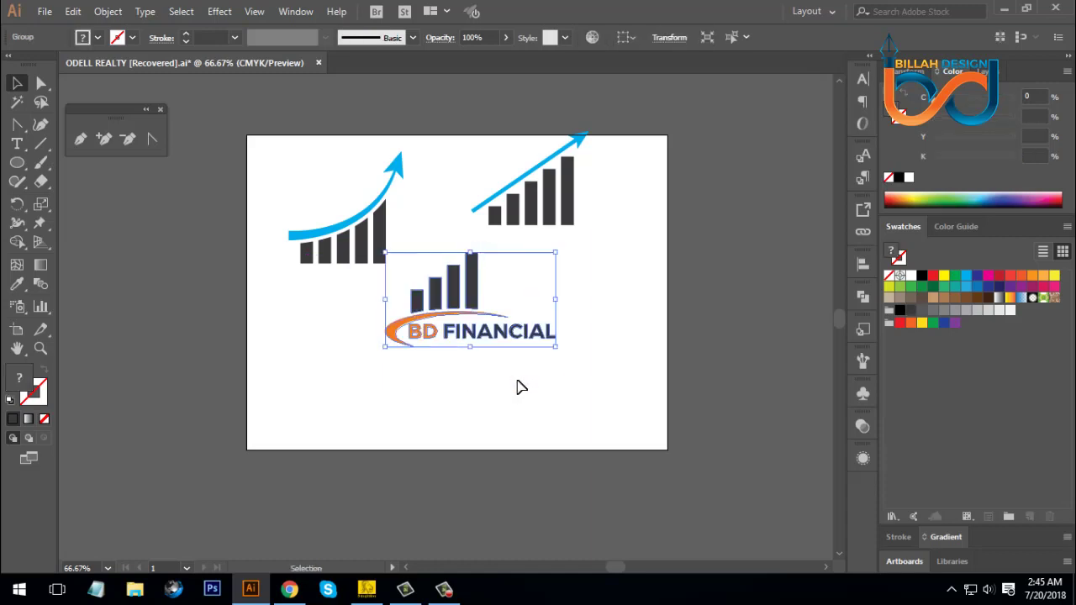
{"action": "left_click", "coordinate": [543, 381]}
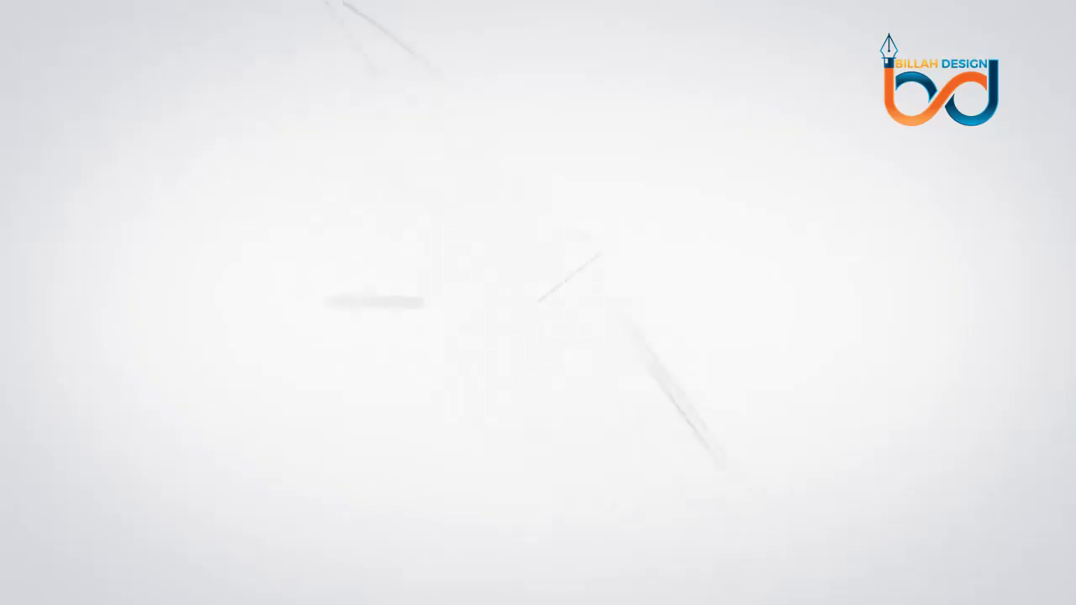